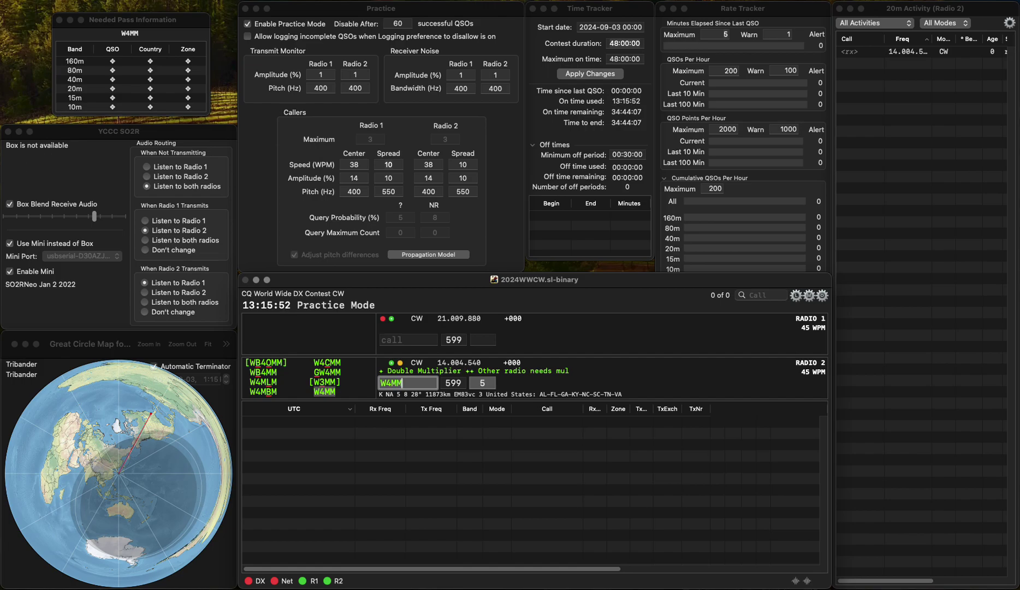
key(Return)
key(Return)
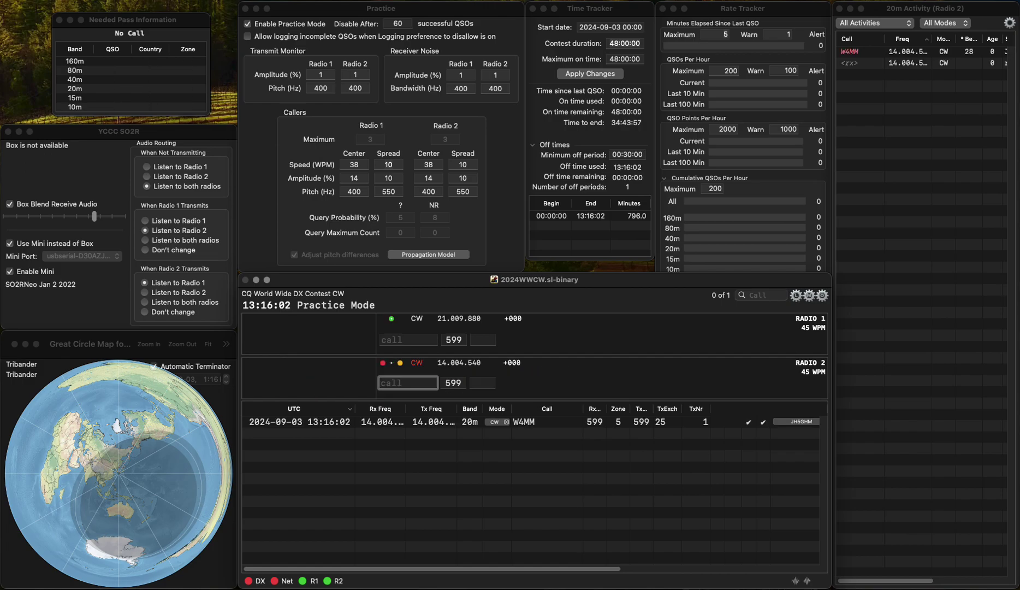
text(KK4ICR)
key(Left)
key(BackSpace)
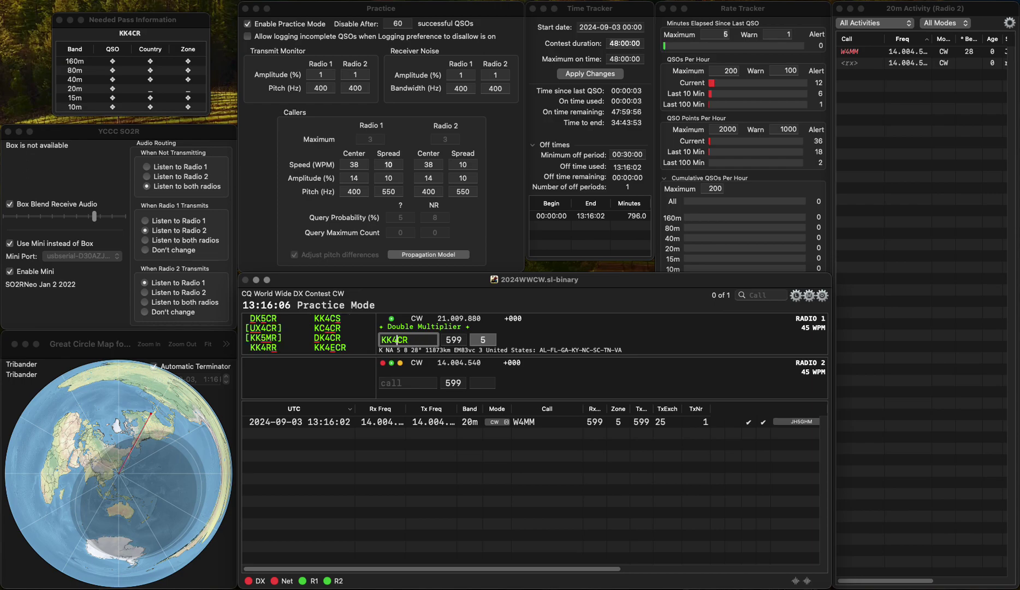
text(E)
key(Return)
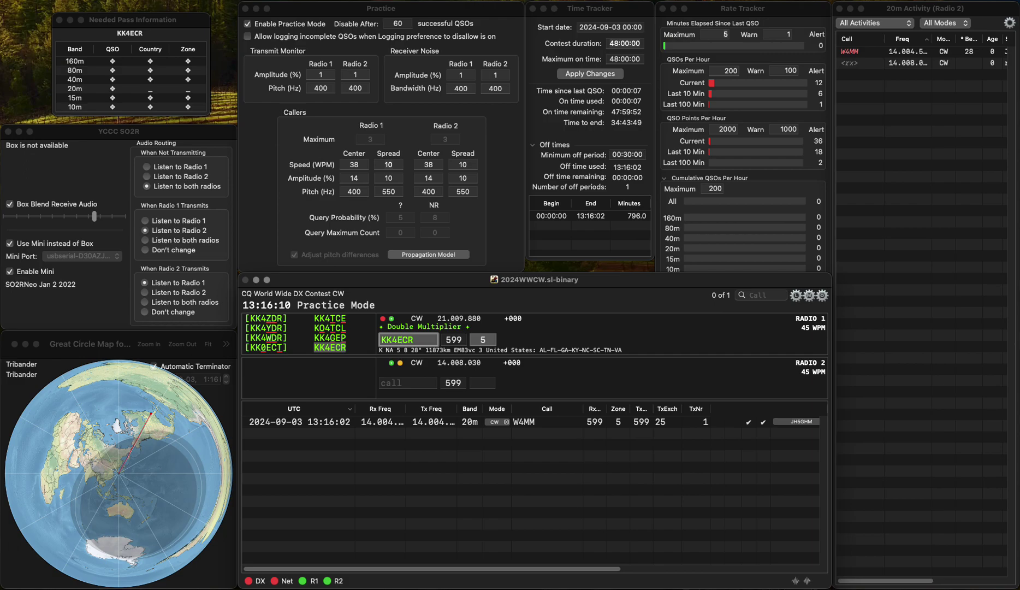
key(Return)
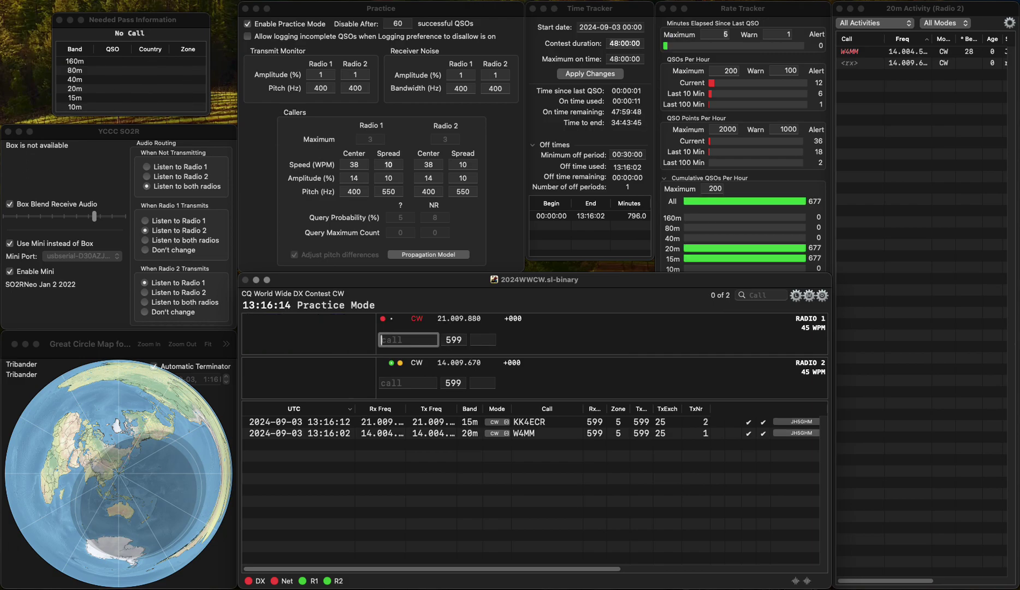
text(BRA)
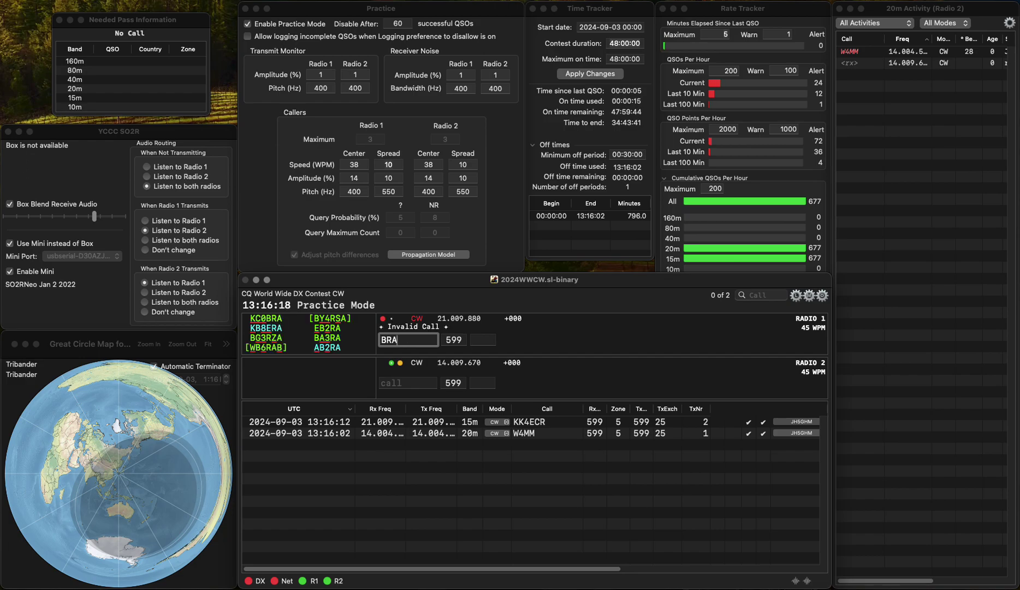
key(Home)
text(K2)
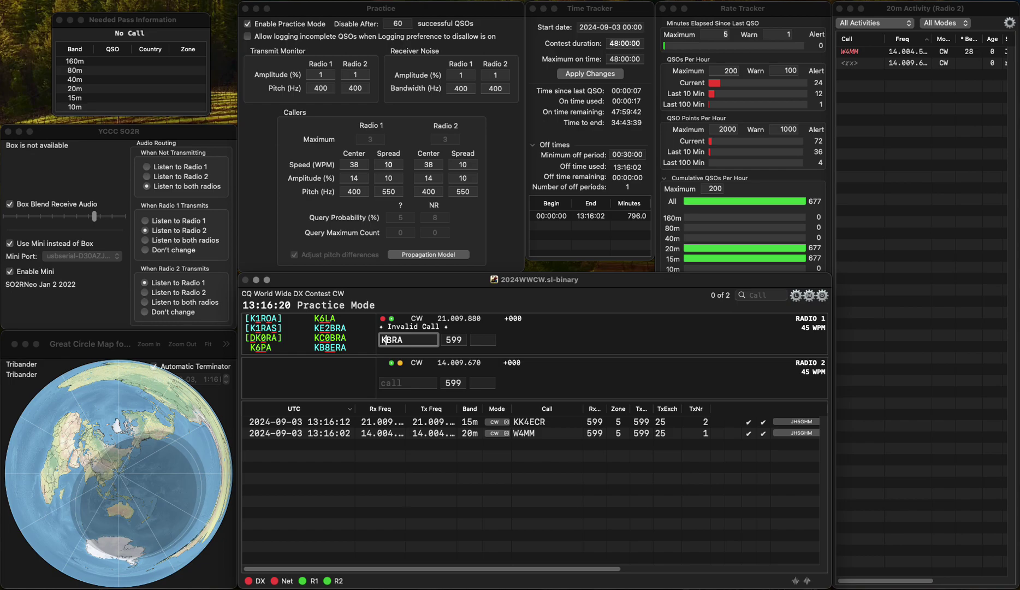
key(Right)
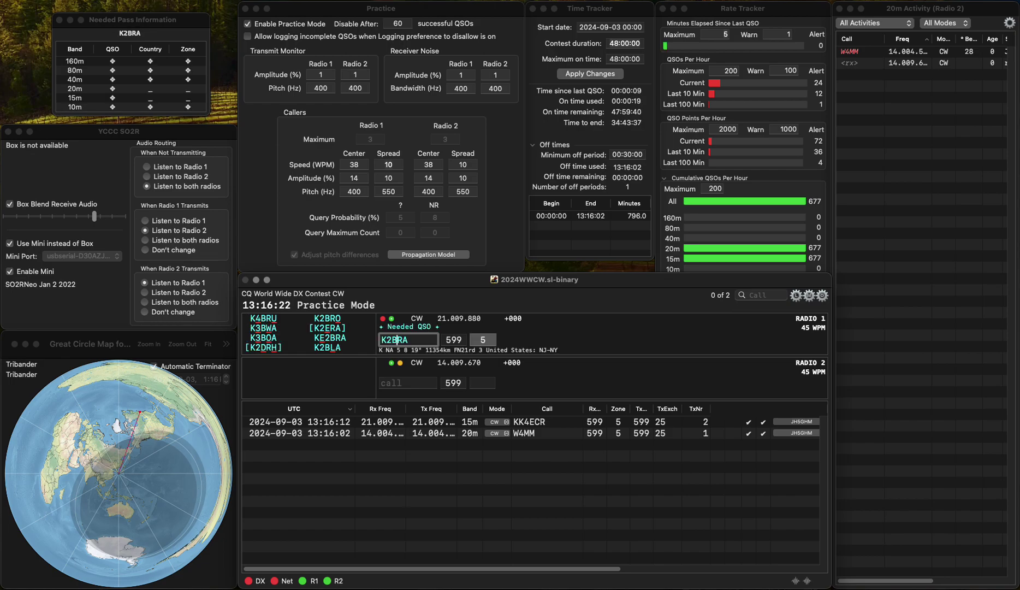
key(Delete)
text(L)
key(Return)
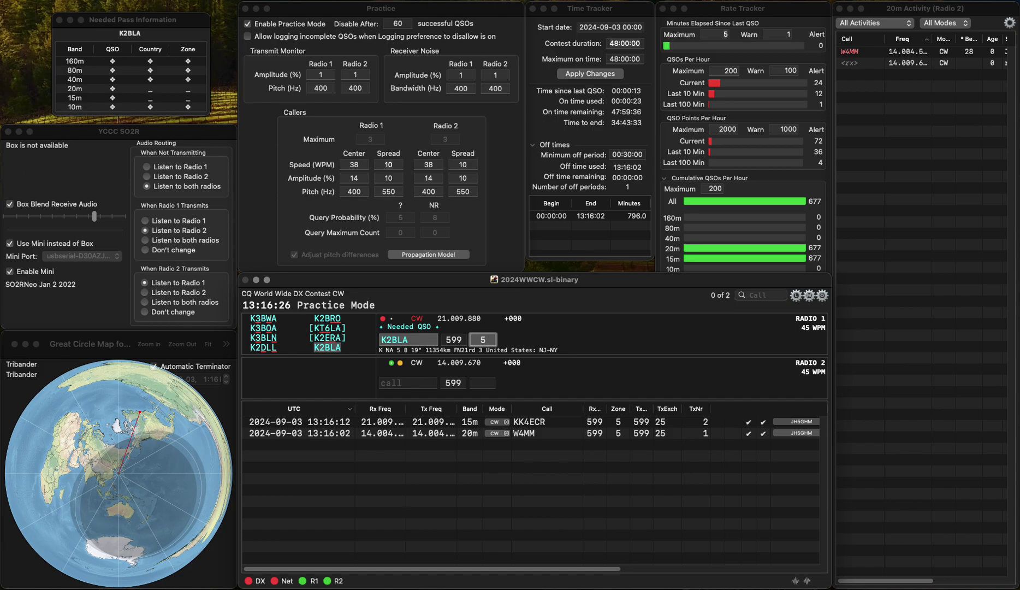
key(Return)
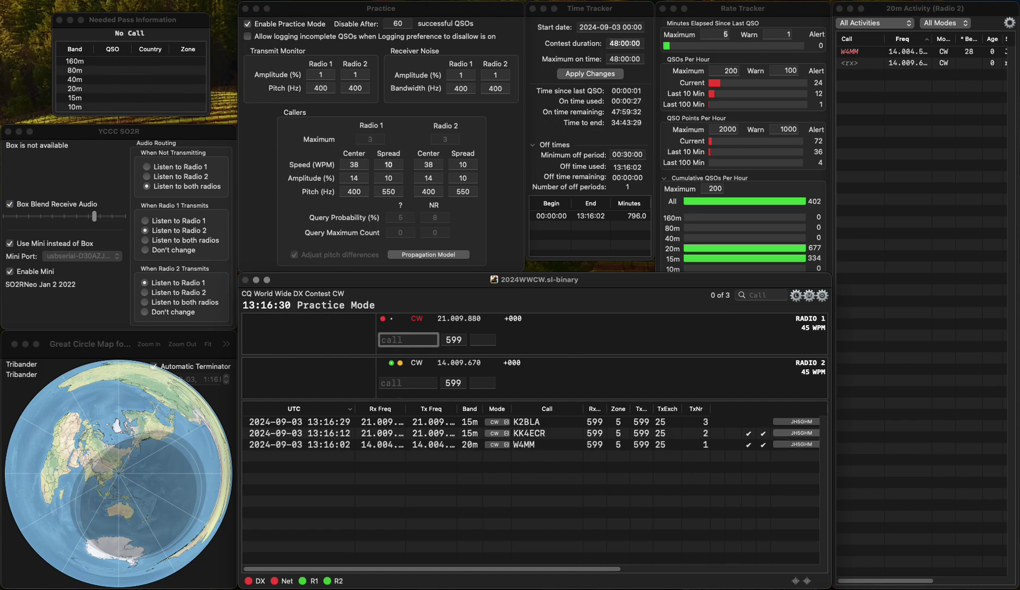
- Enter M7Z as the call on Radio 2 and log the contact with zone 14
click(408, 383)
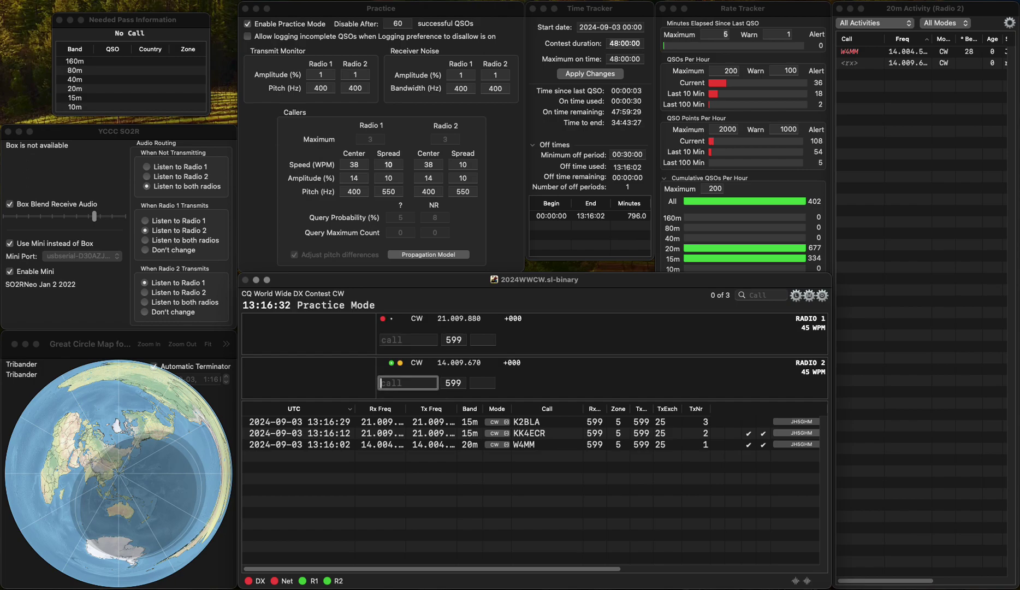
text(M7Z)
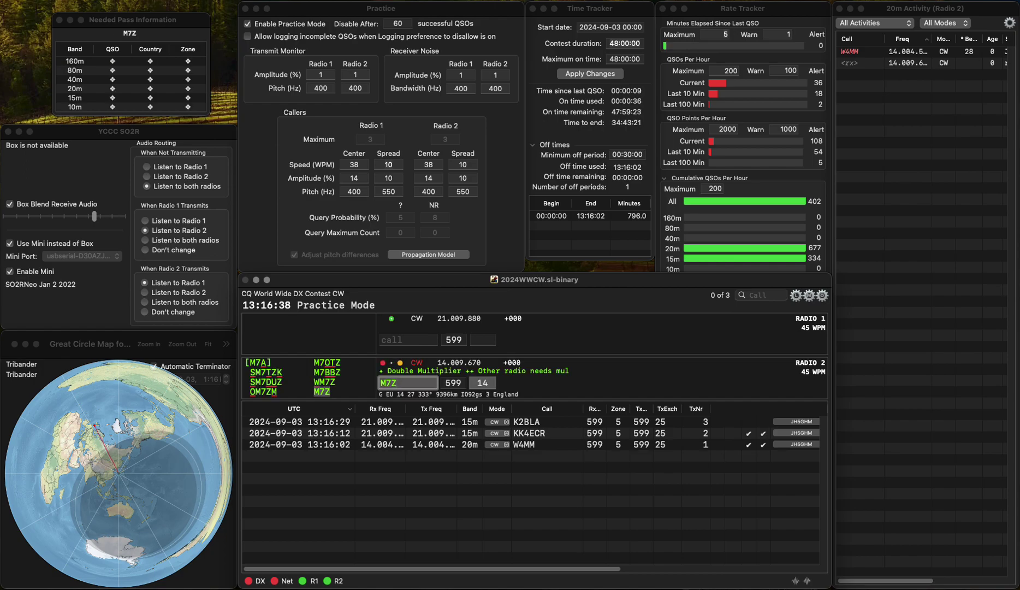
key(Tab)
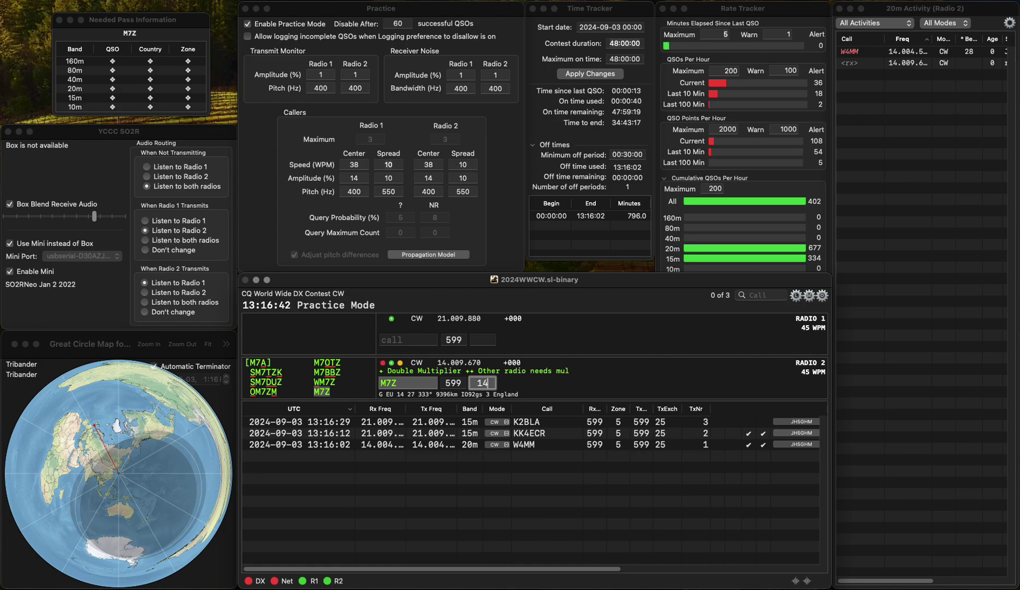
key(Return)
text(JAF)
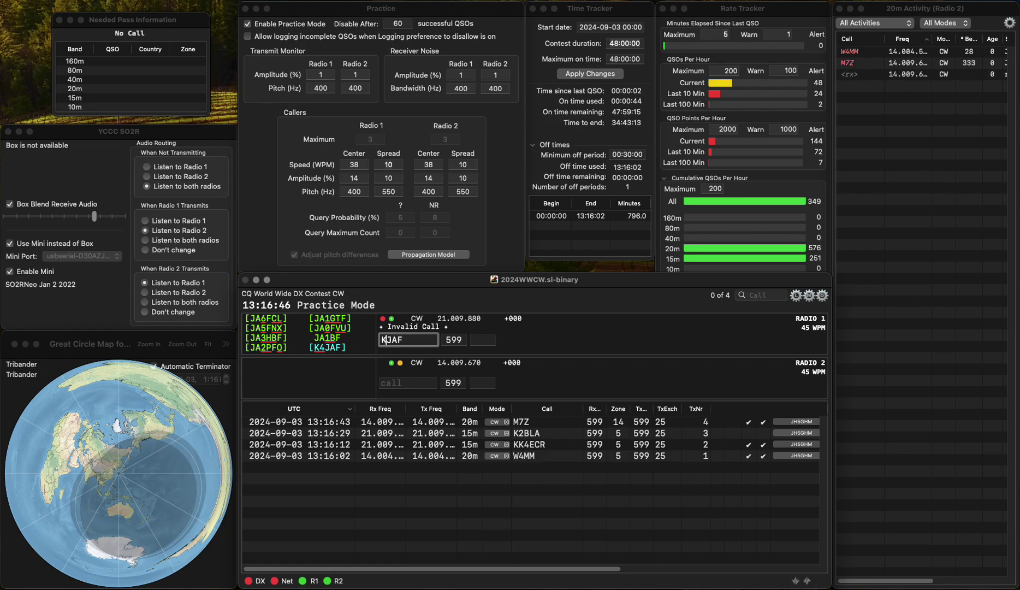
text(K4)
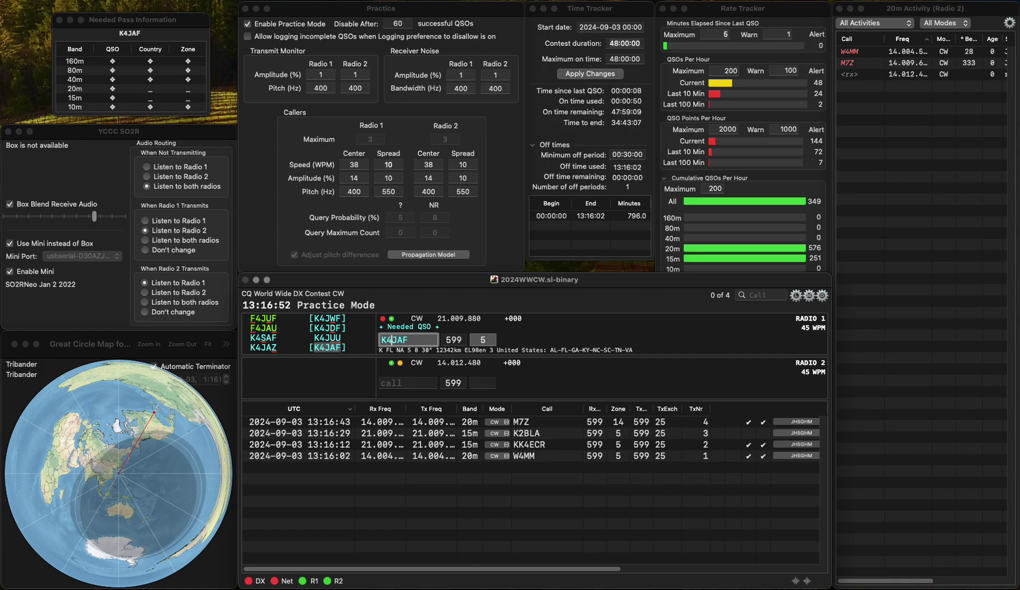
key(Return)
- Enter M0ORY on Radio 2 and N5UM on Radio 1, and log them with zones 14 and 4 respectively
key(Down)
text(M0)
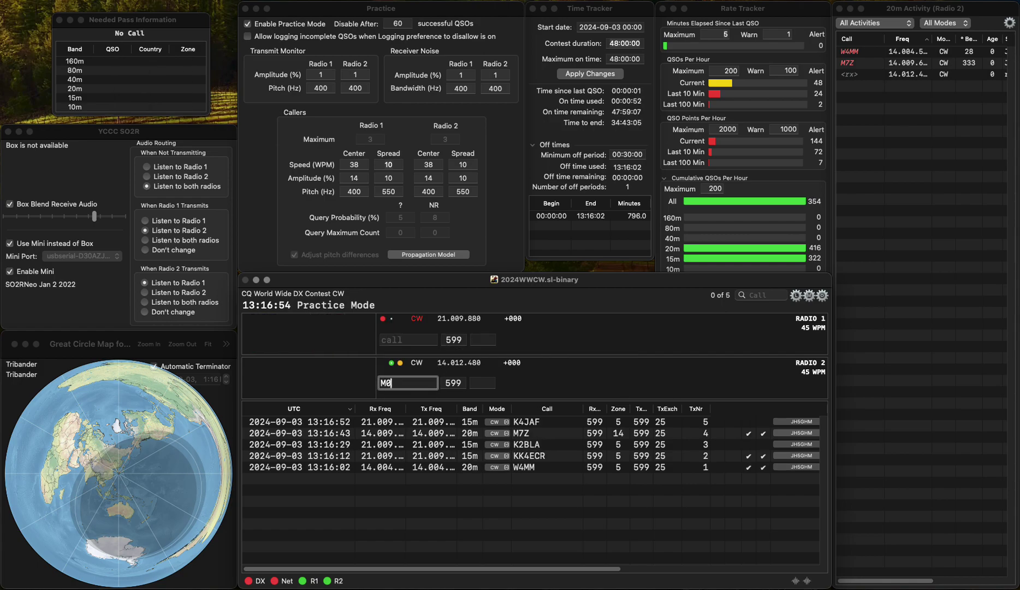
text(ORY)
key(Return)
text(N5)
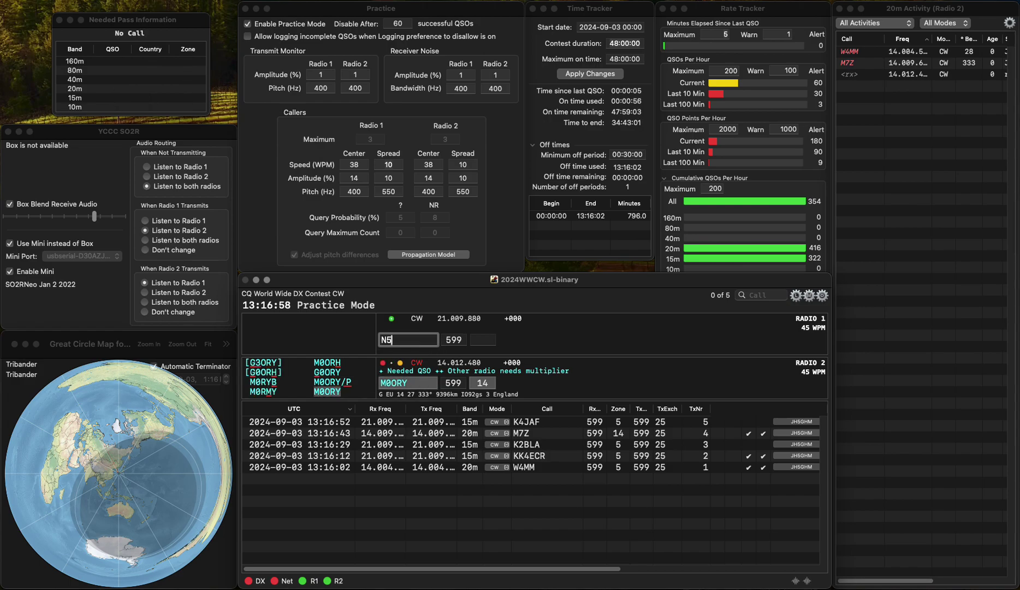
text(UM)
key(Return)
key(Tab)
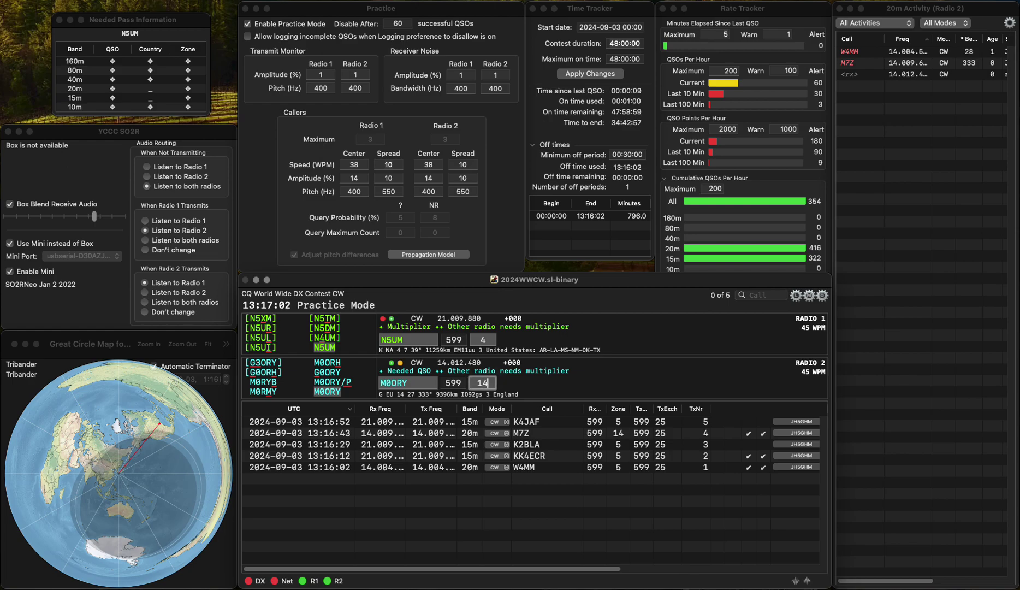
key(Return)
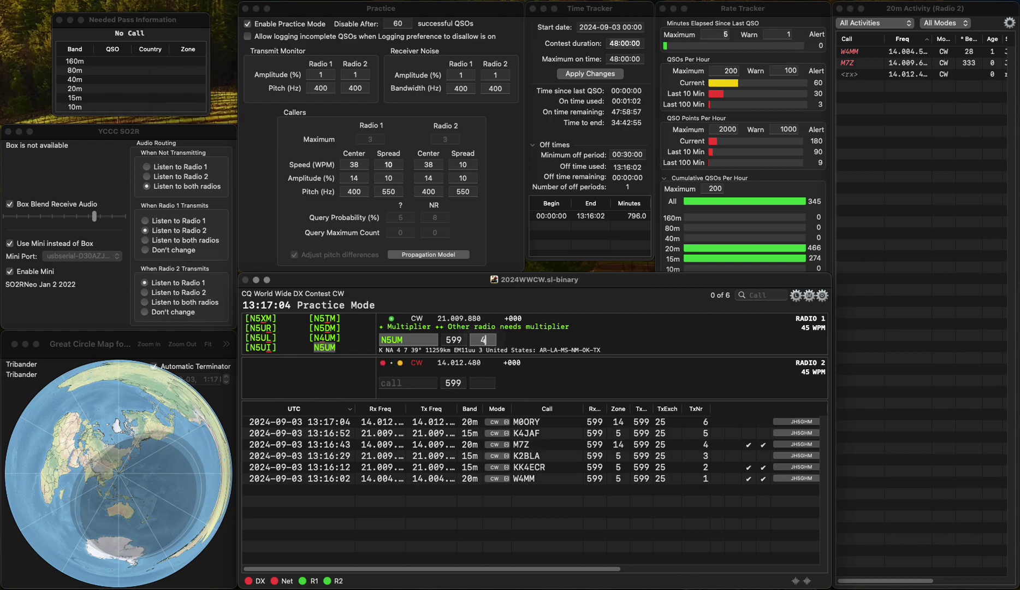
key(Return)
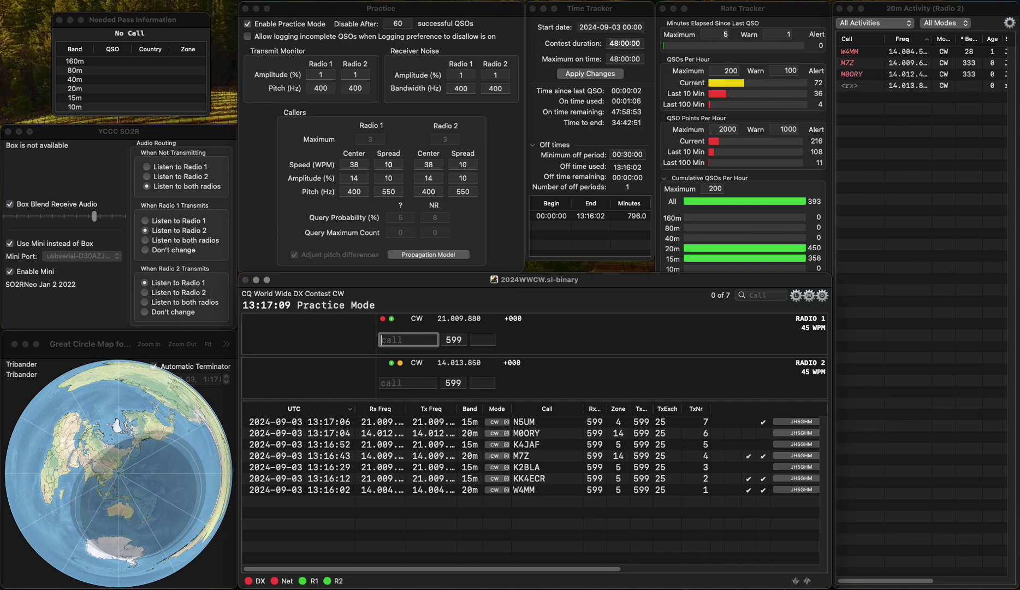
- Enter YT2II as the call on Radio 1 and log the contact with zone 15
text(YT2II)
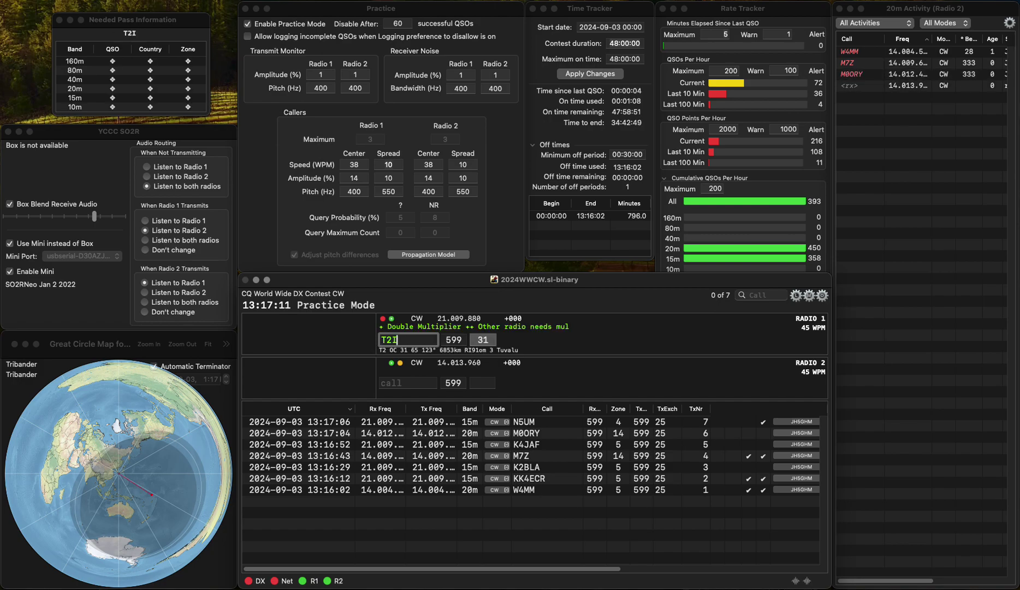
key(Return)
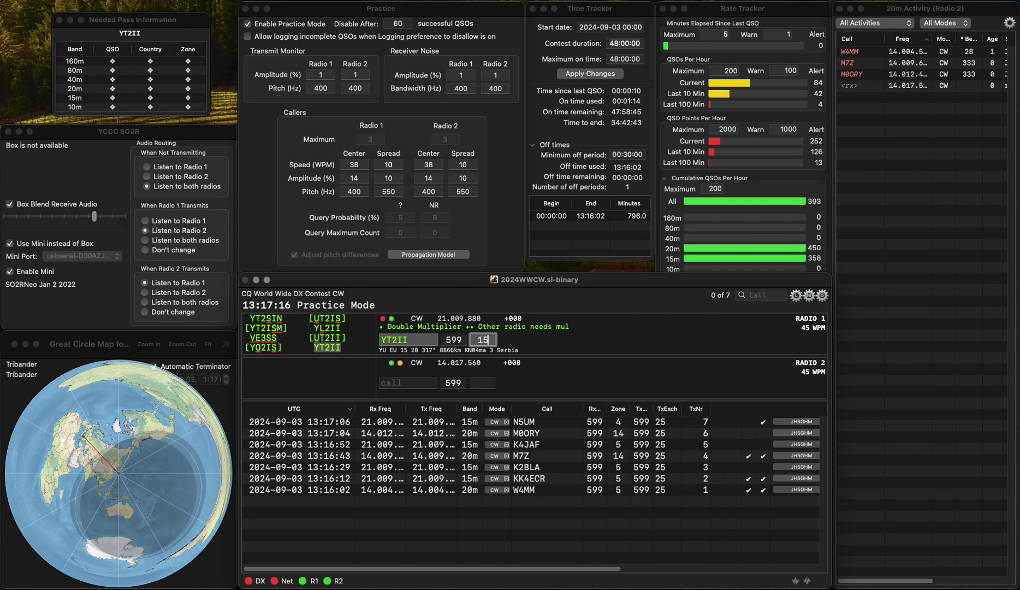
key(Return)
- Enter SP3FYX on Radio 2 and NE8O/4 on Radio 1, and log them with zones 15 and 5 respectively
text(SP)
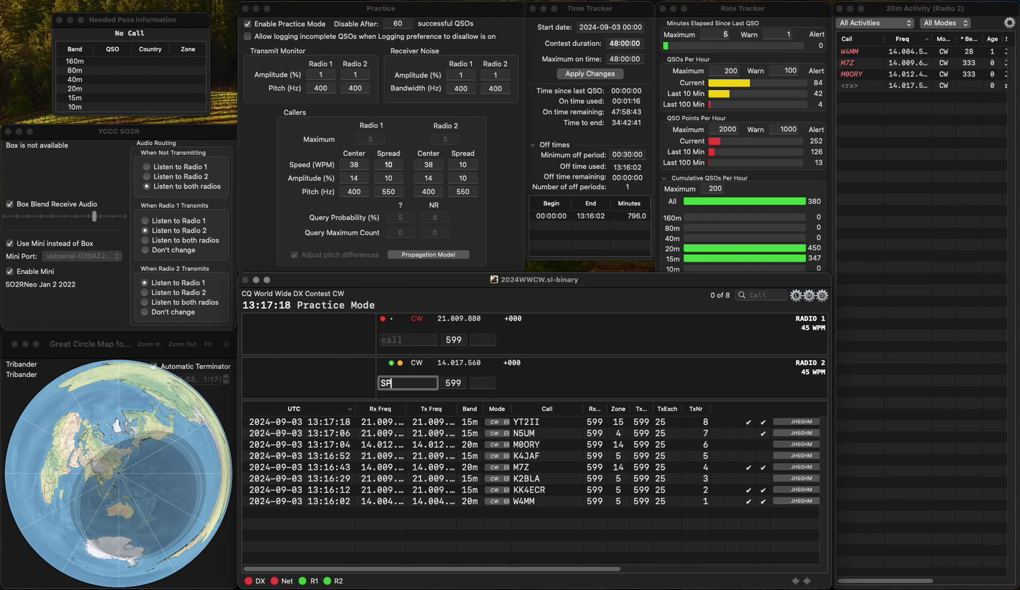
text(3FYX)
key(Return)
text(NE8O/4)
key(Return)
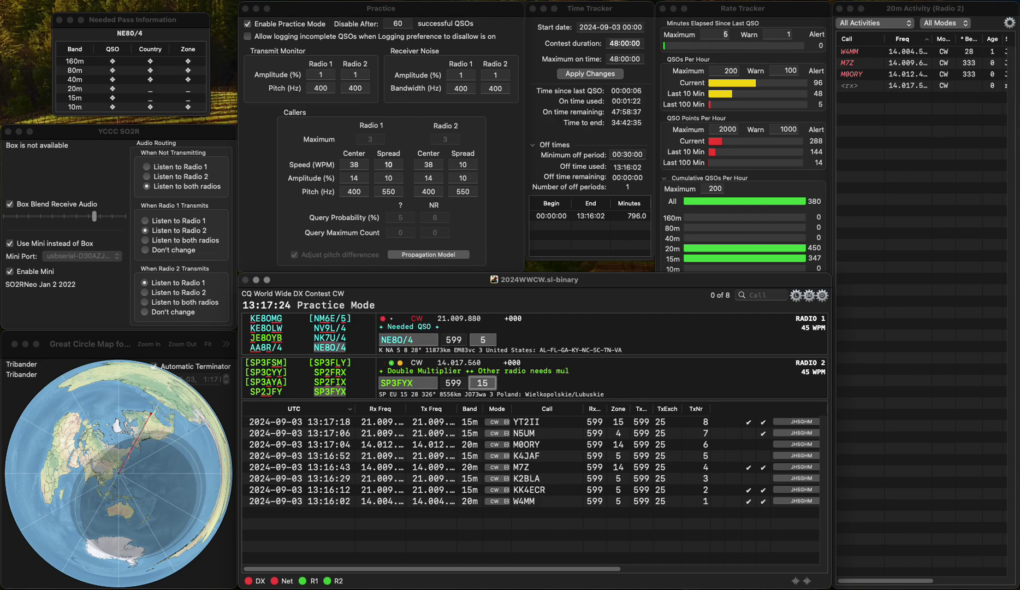
key(Return)
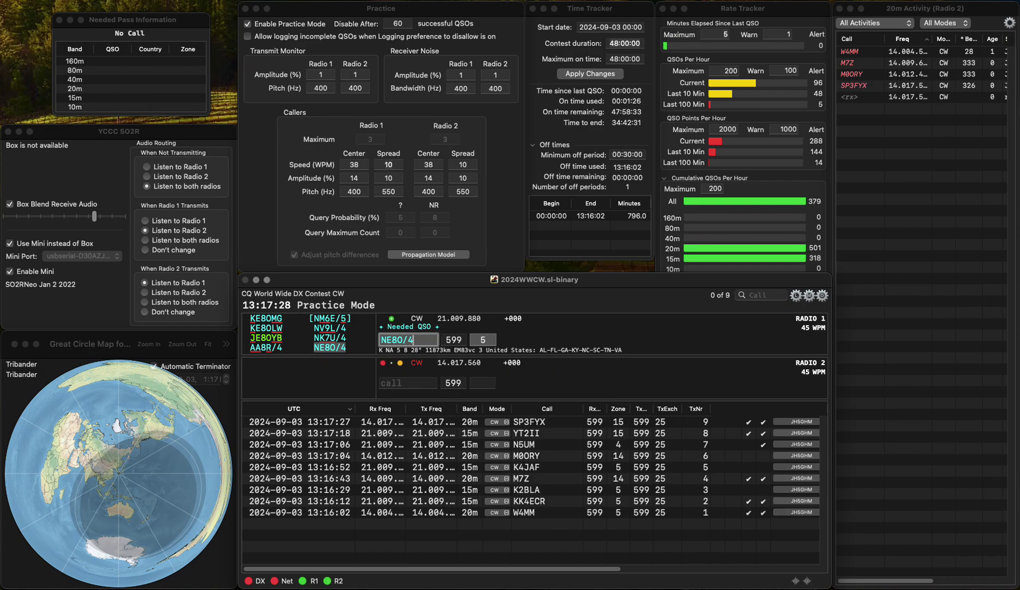
key(Return)
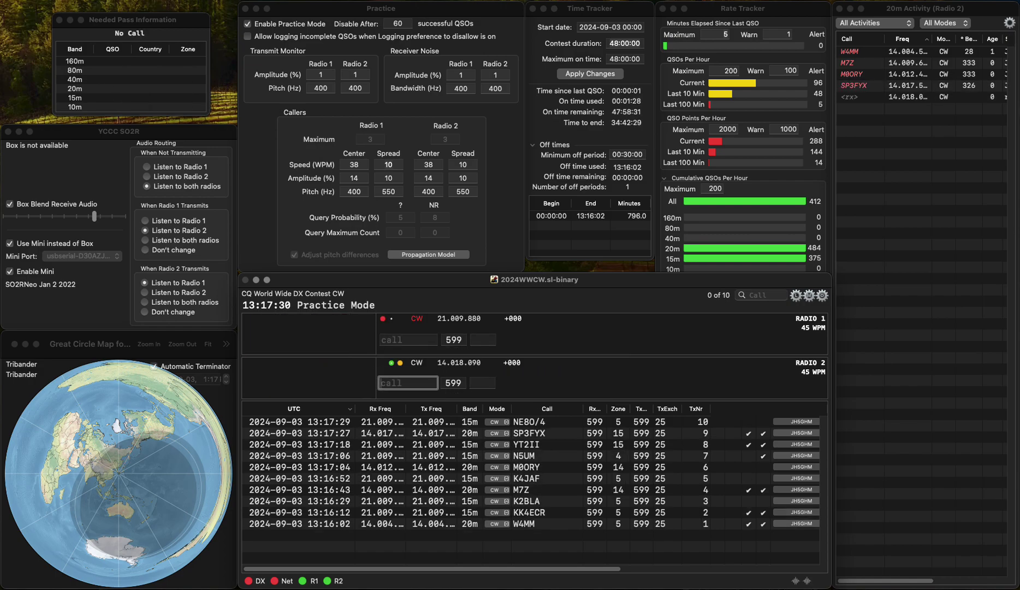
key(Up)
text(L3ETZ)
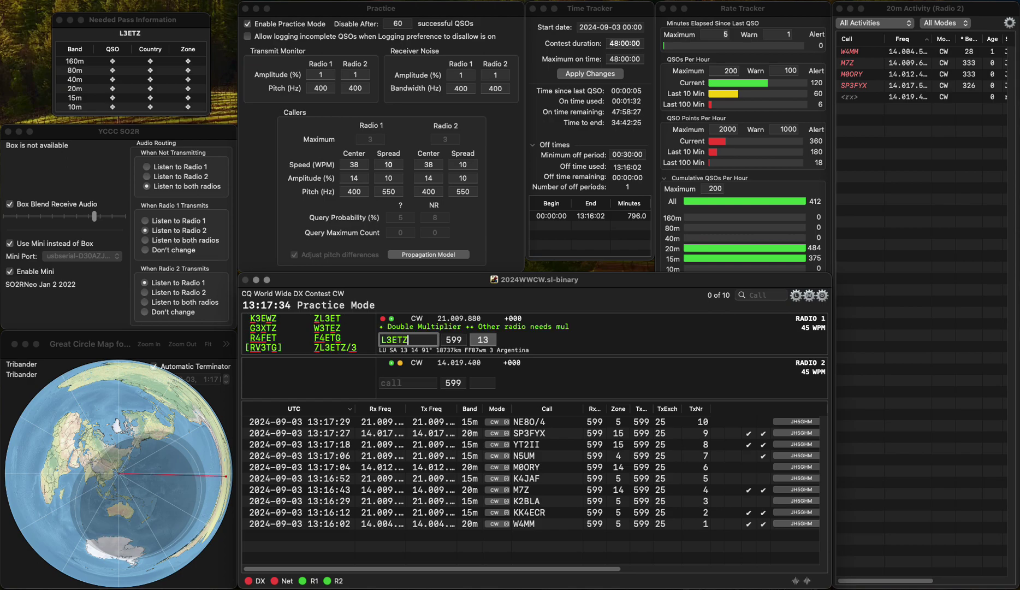
text(/3)
click(381, 339)
text(7)
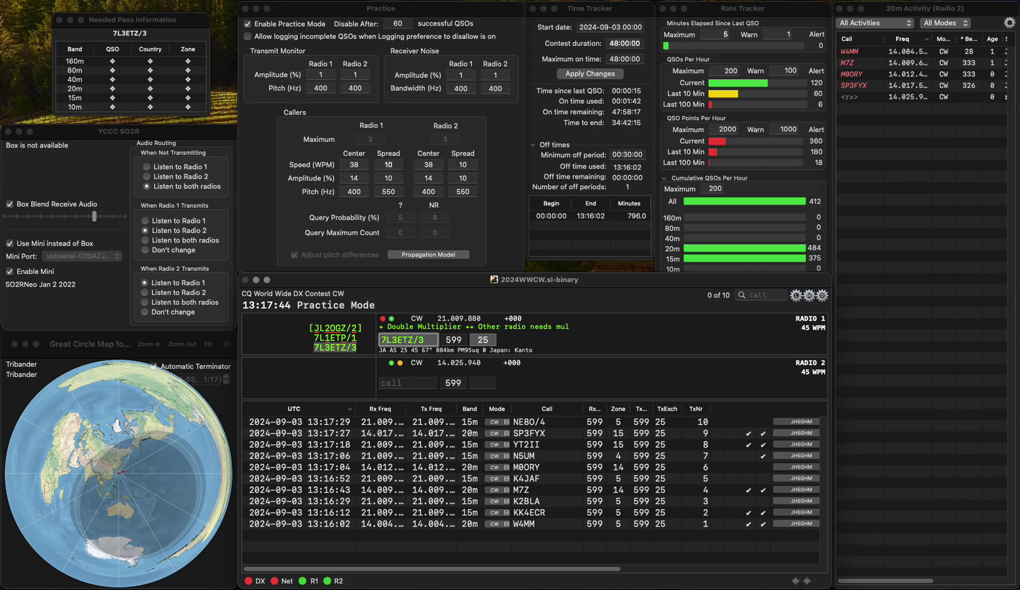
key(Return)
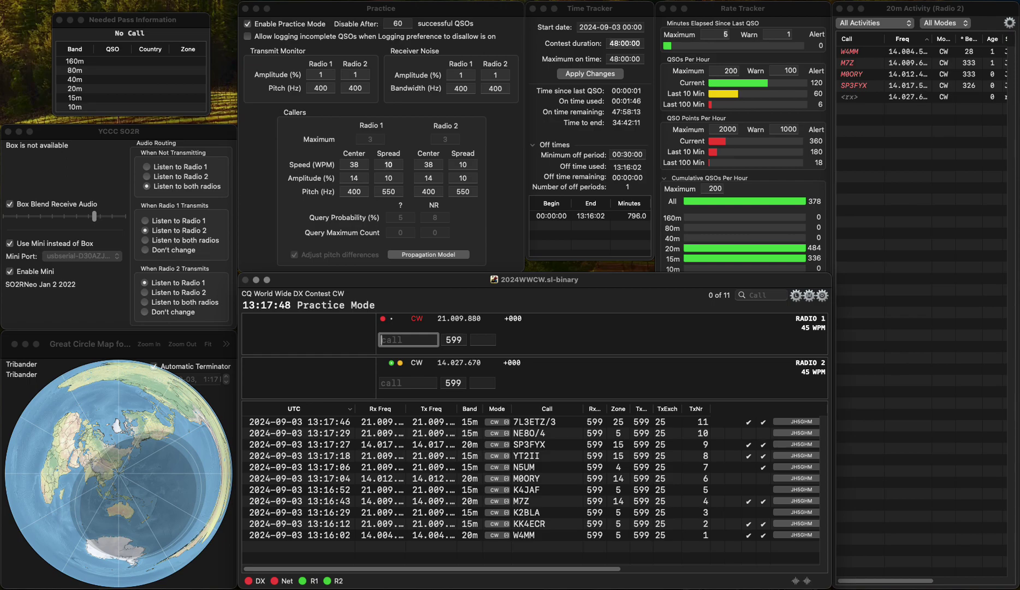
- Enter EW1M as the call on Radio 1 and send the exchange to that station
text(1G)
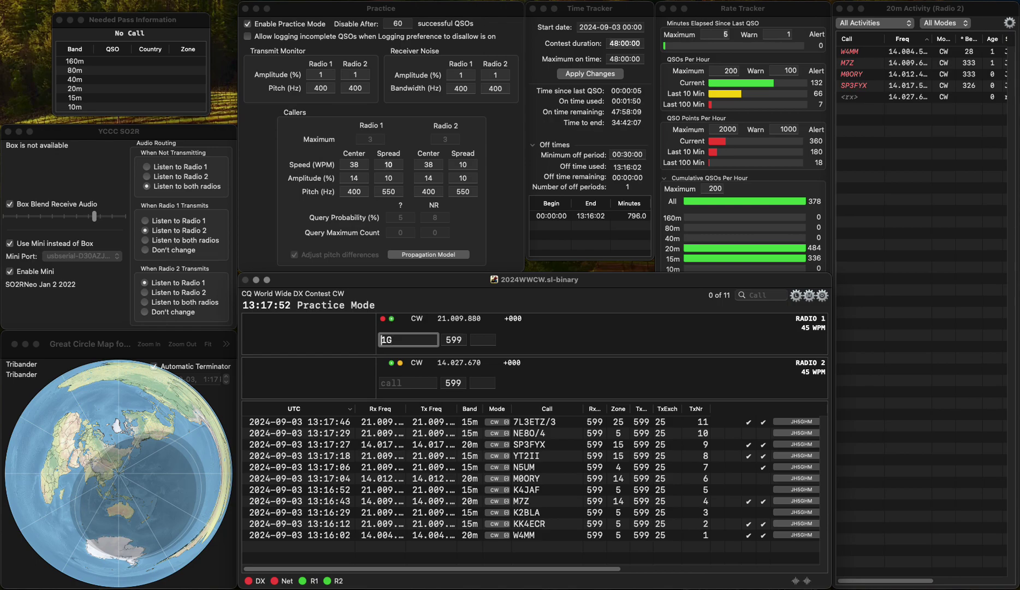
key(Left)
key(Left)
text(EW)
key(Return)
key(BackSpace)
text(M)
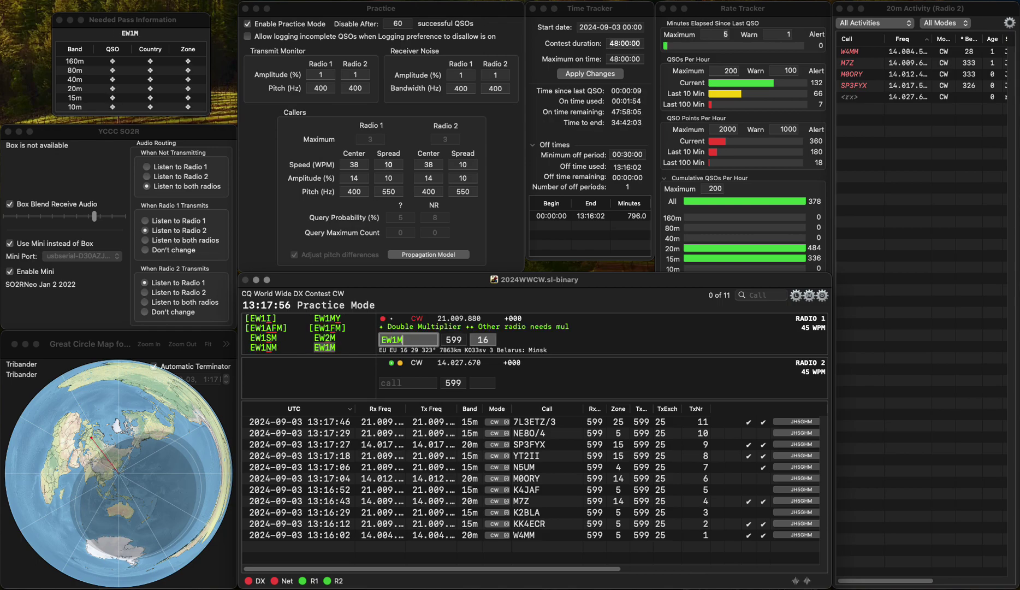
key(space)
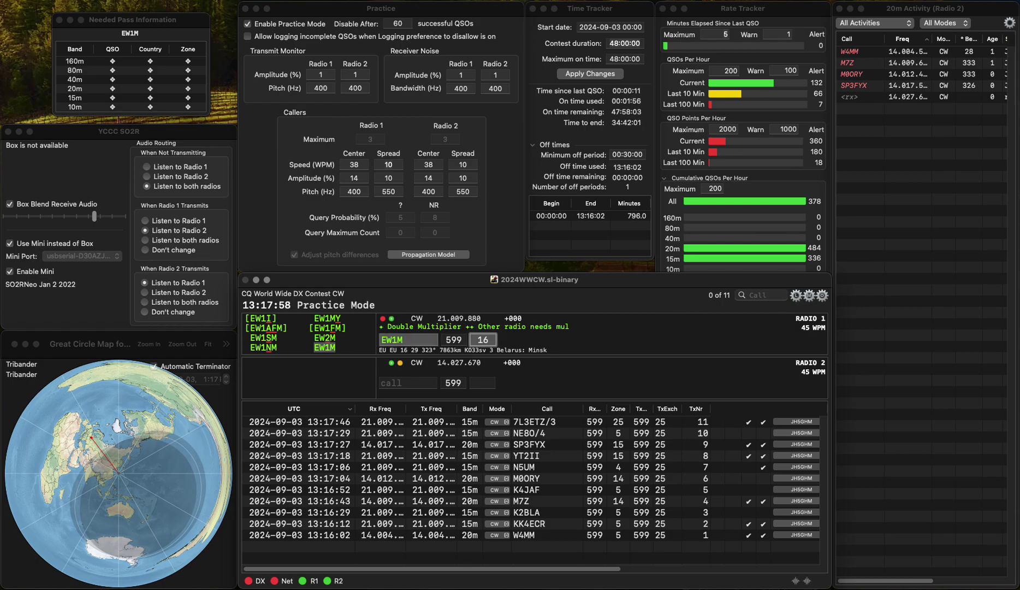
- Enter RL9A with zone 17 on Radio 2 and log the EW1M contact with zone 16 on Radio 1
key(Tab)
text(RL)
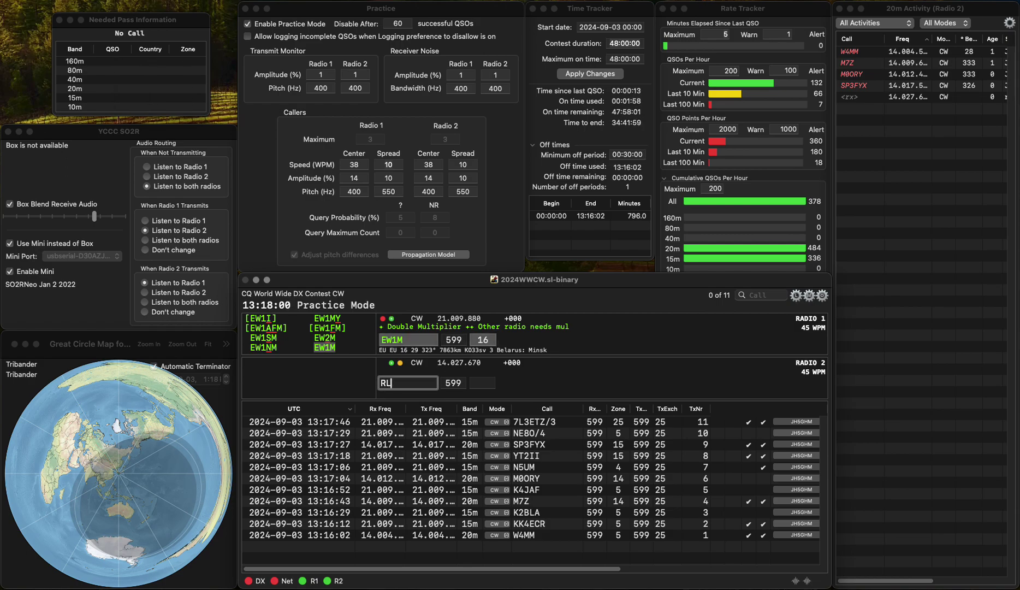
text(9A)
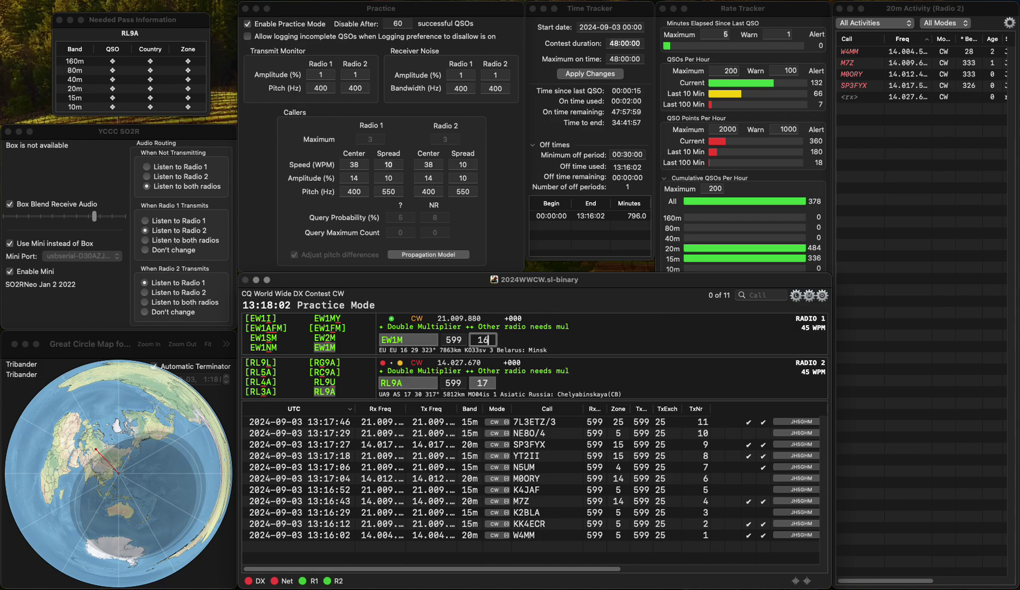
key(Return)
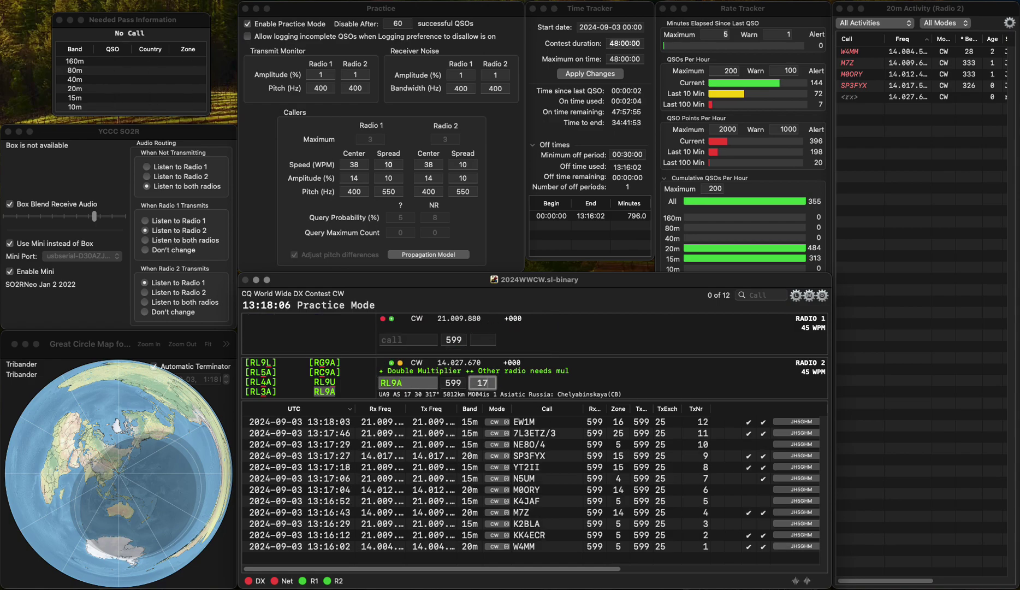
key(Return)
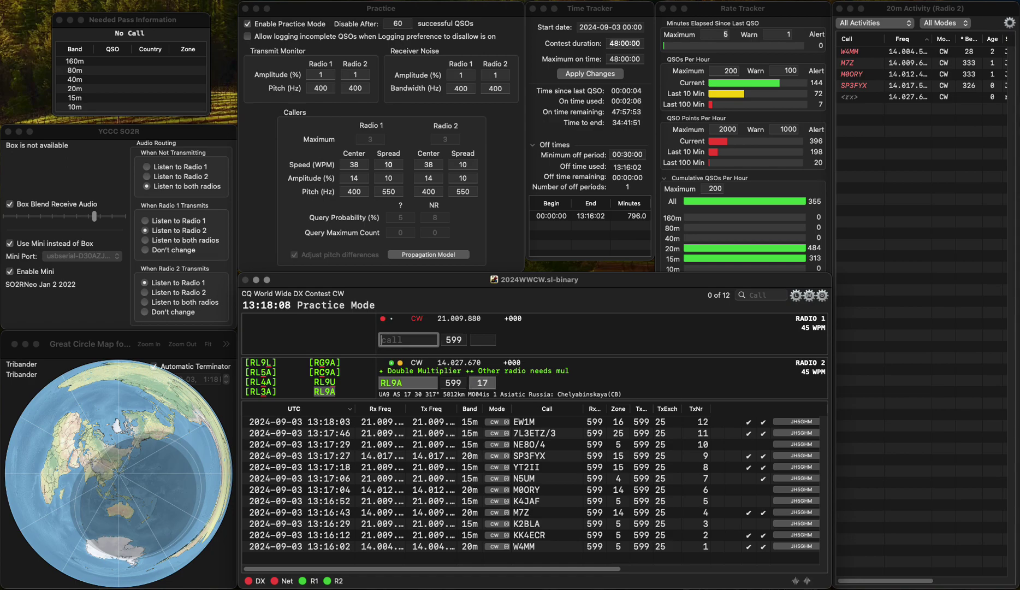
text(GW)
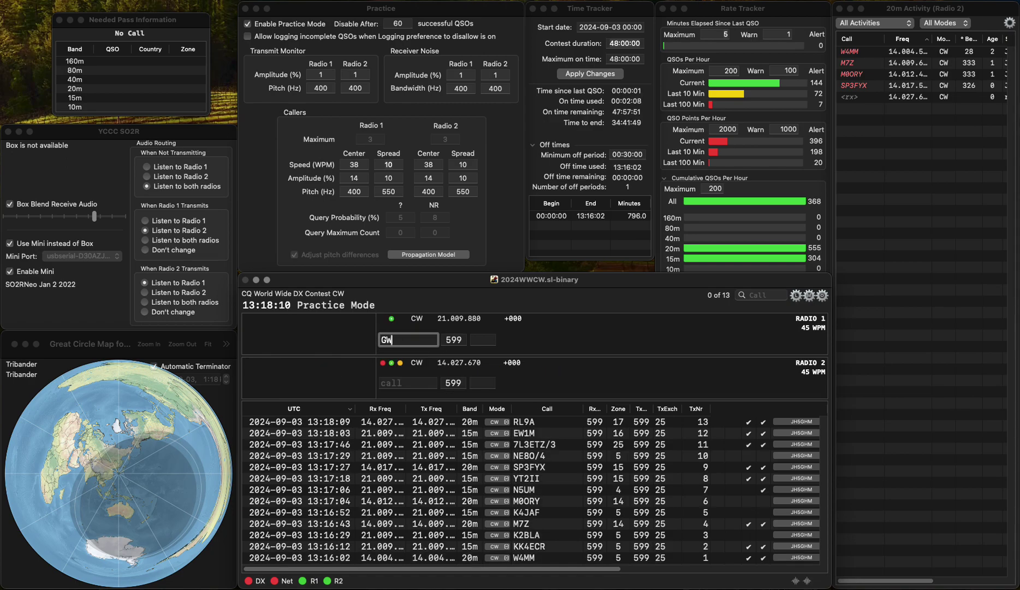
text(4ZAR)
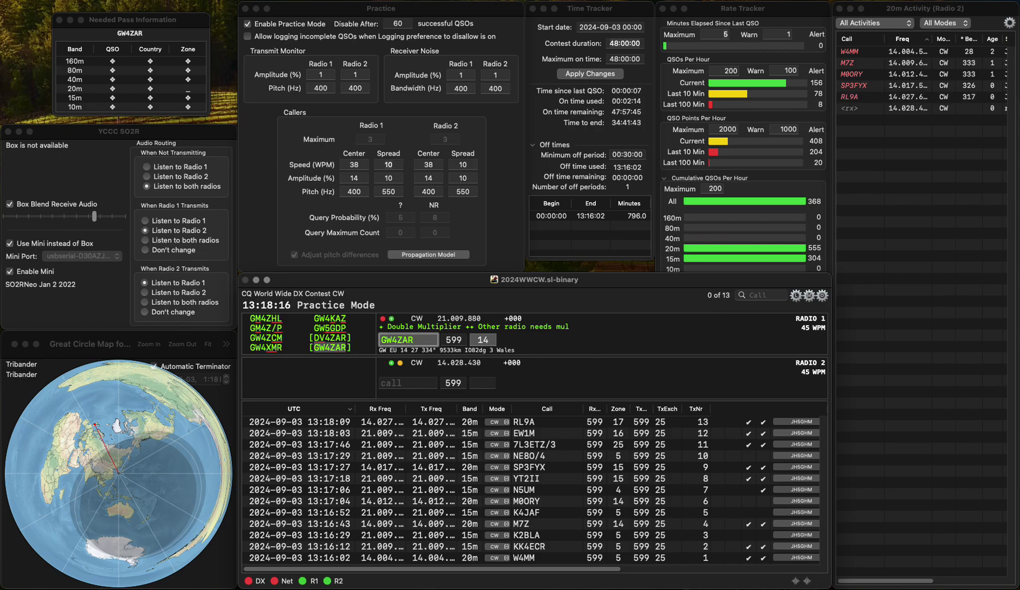
key(space)
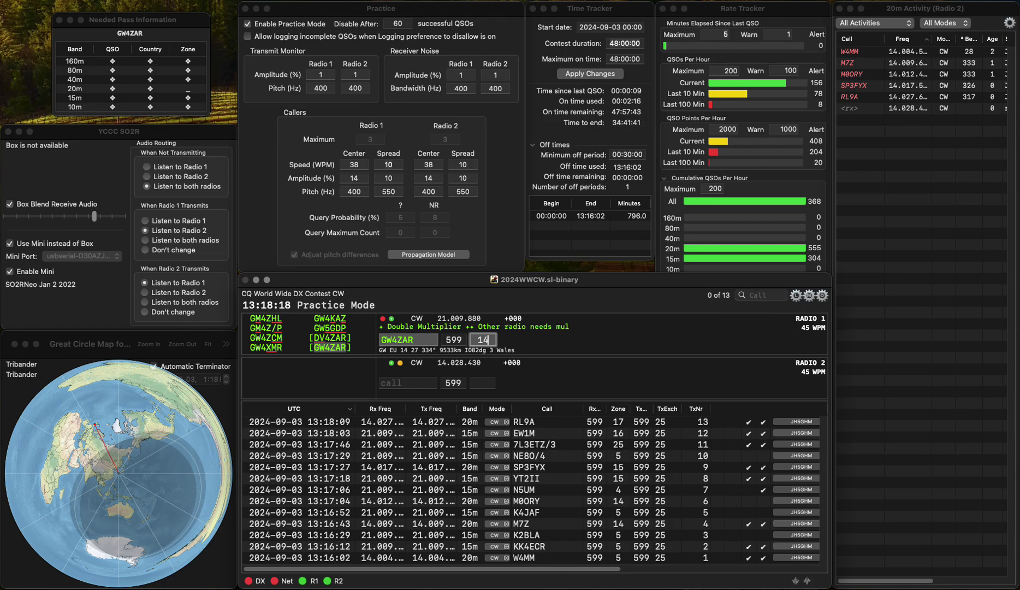
key(Return)
text(W)
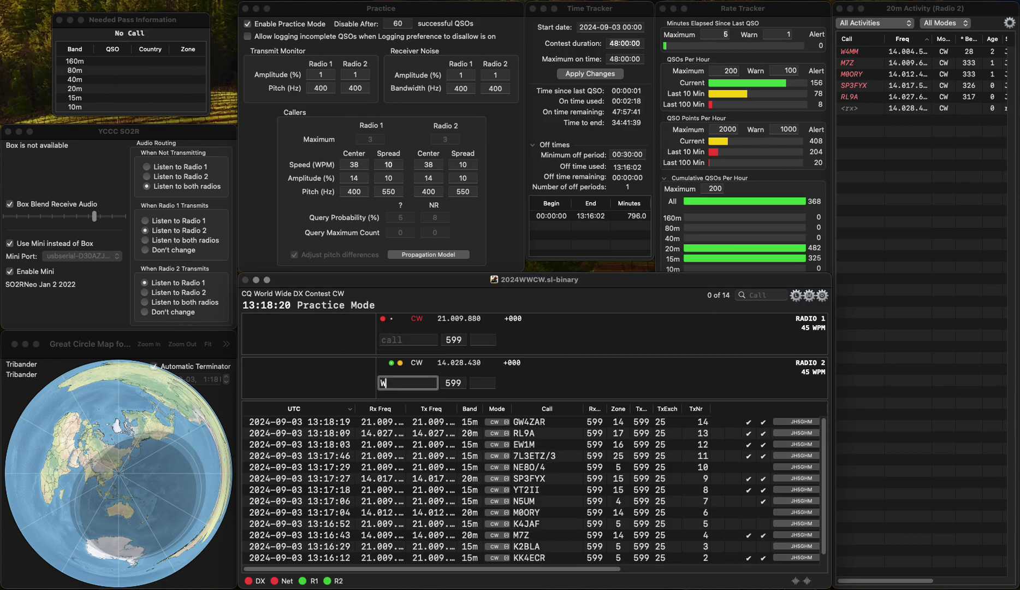
text(4UM)
key(Return)
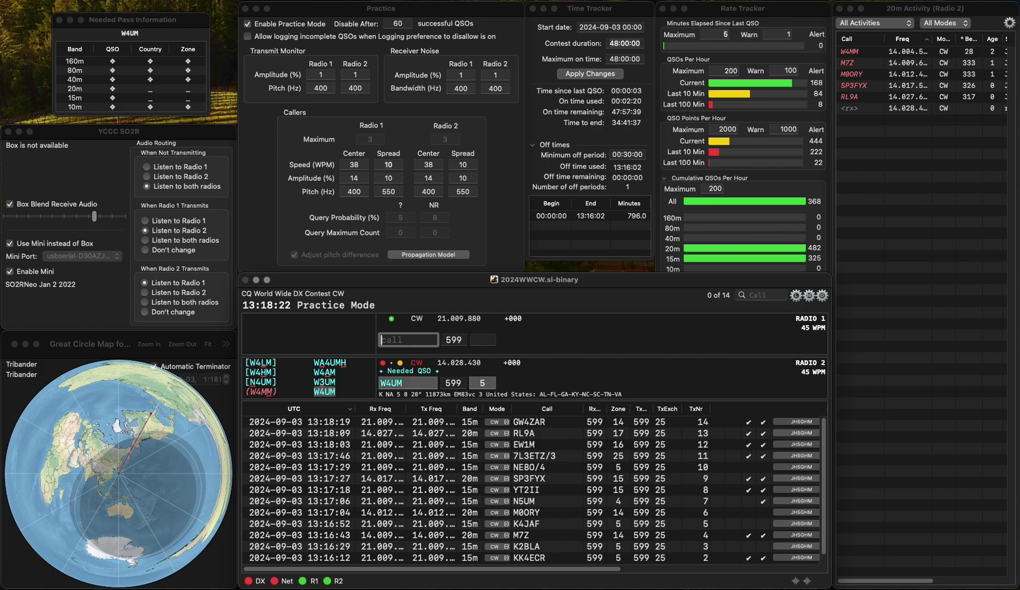
text(1DTB)
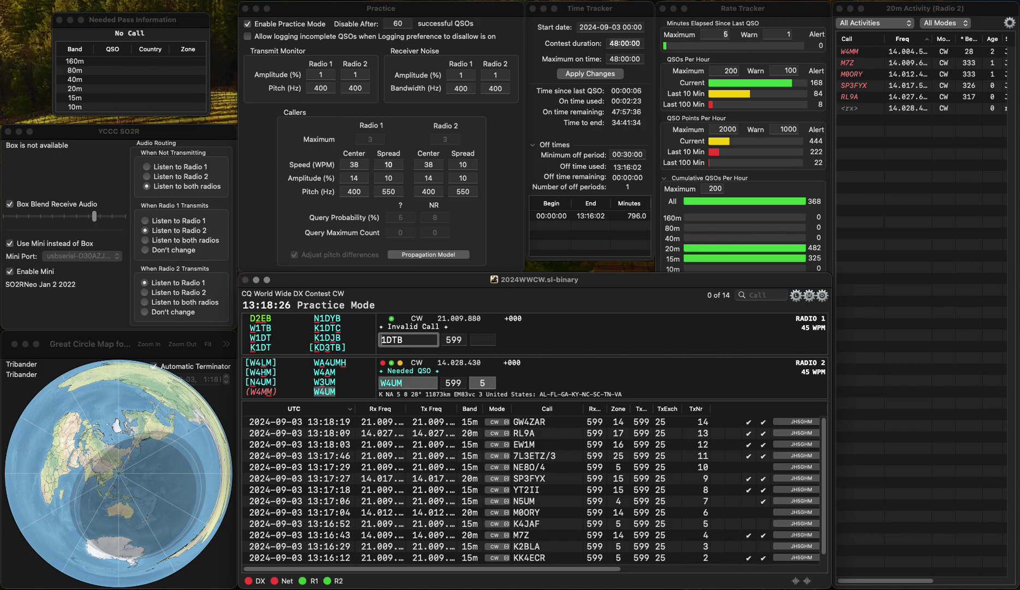
key(super+Left)
text(SP)
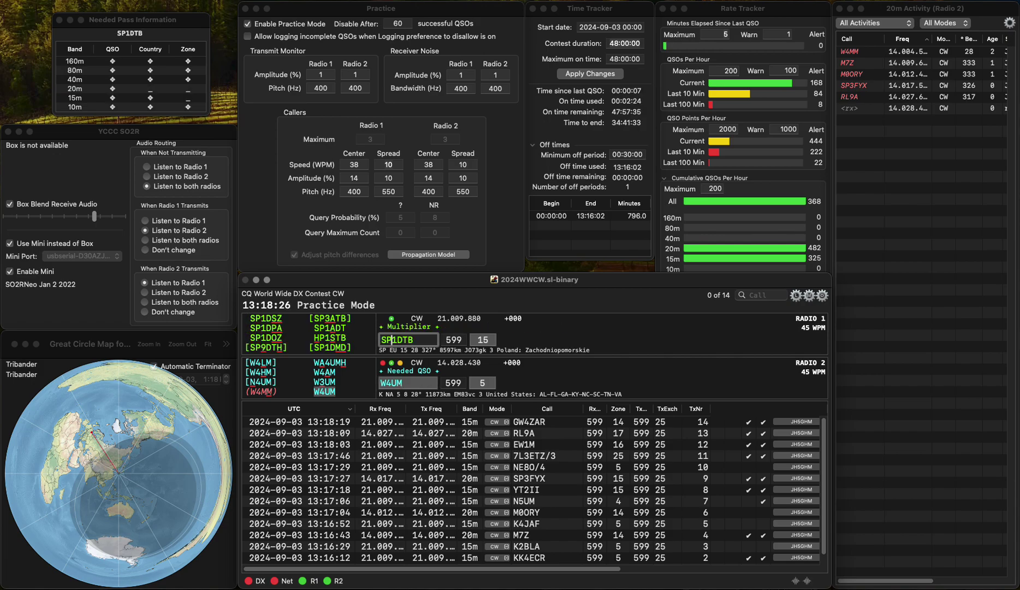
key(Return)
key(Return)
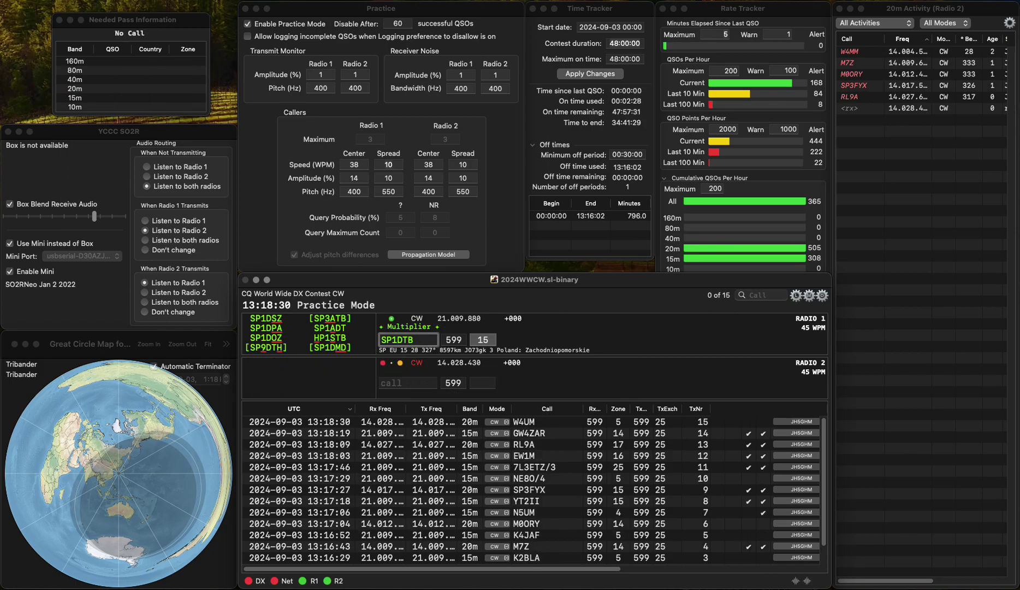
- Correct the call on Radio 1 to HP1STB and log the contact with zone 7
key(super+Left)
key(Delete)
text(H)
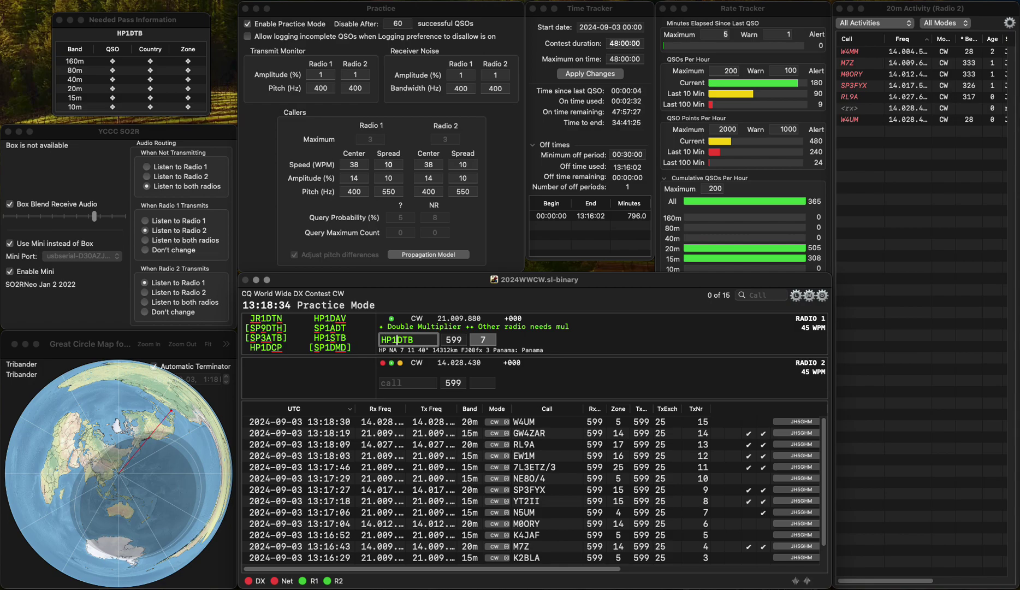
key(Right)
key(Right)
key(Delete)
text(S)
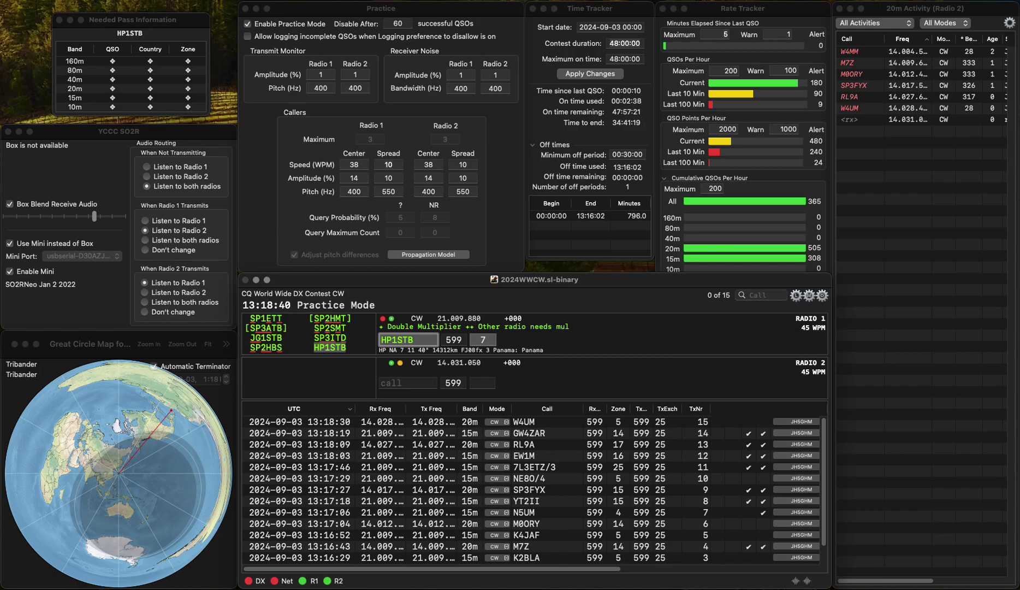
key(Return)
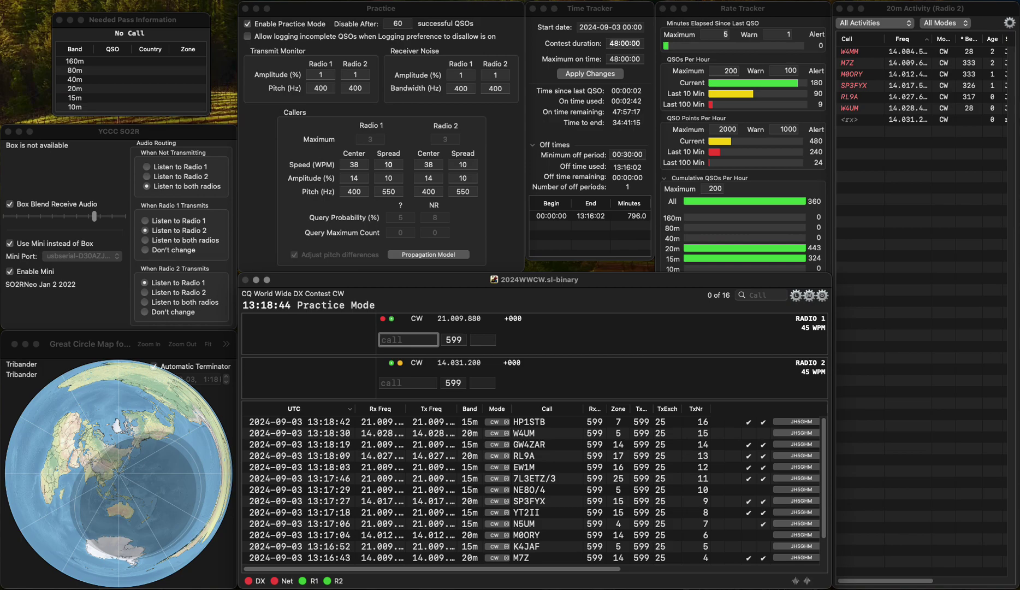
- Enter the partial call 1EYM on Radio 2 and complete it as JH1EYM with zone 25
click(408, 383)
text(1)
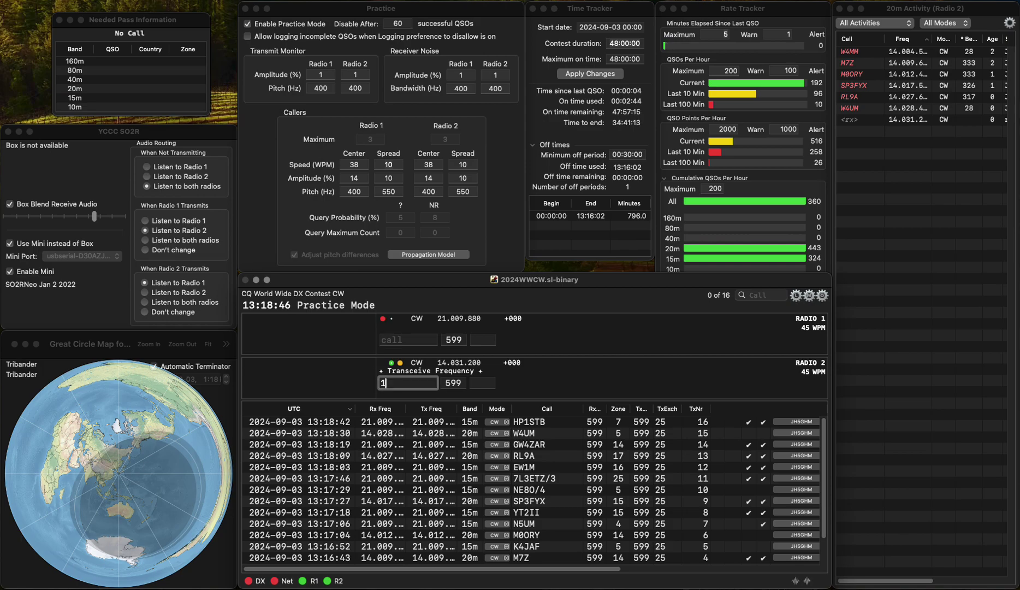
text(EYM)
key(F4)
key(Home)
text(JH)
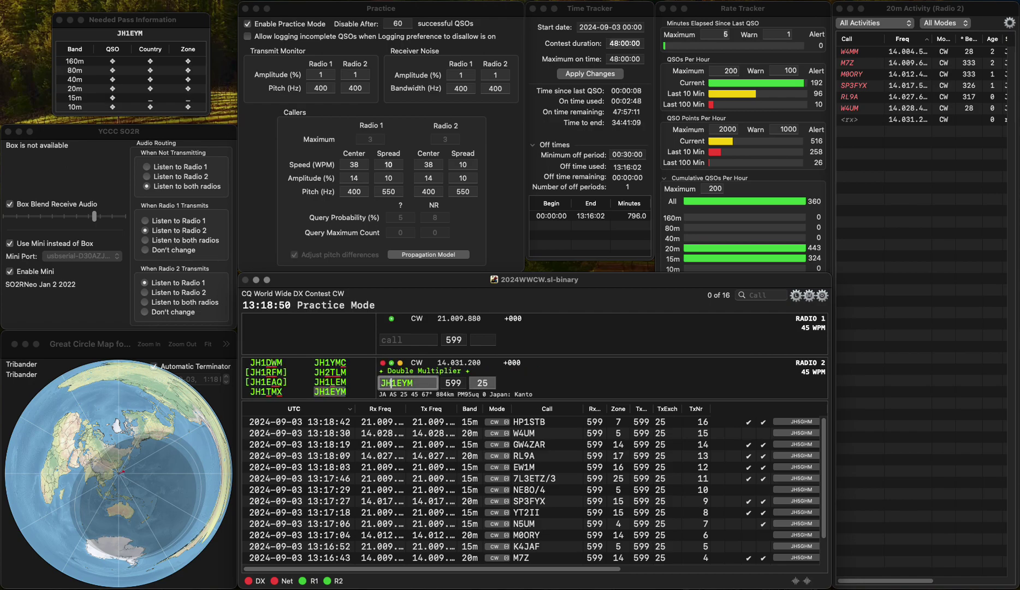
key(space)
- Enter the partial call DL2 on Radio 1 and log the JH1EYM contact on Radio 2
key(Tab)
text(DL2)
key(Return)
key(Tab)
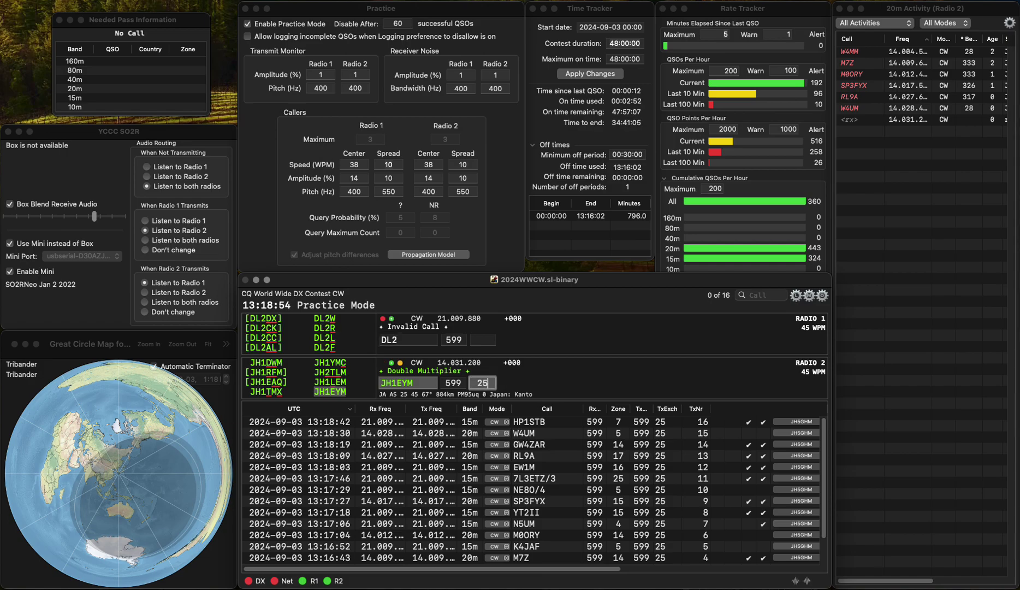
text(HAX)
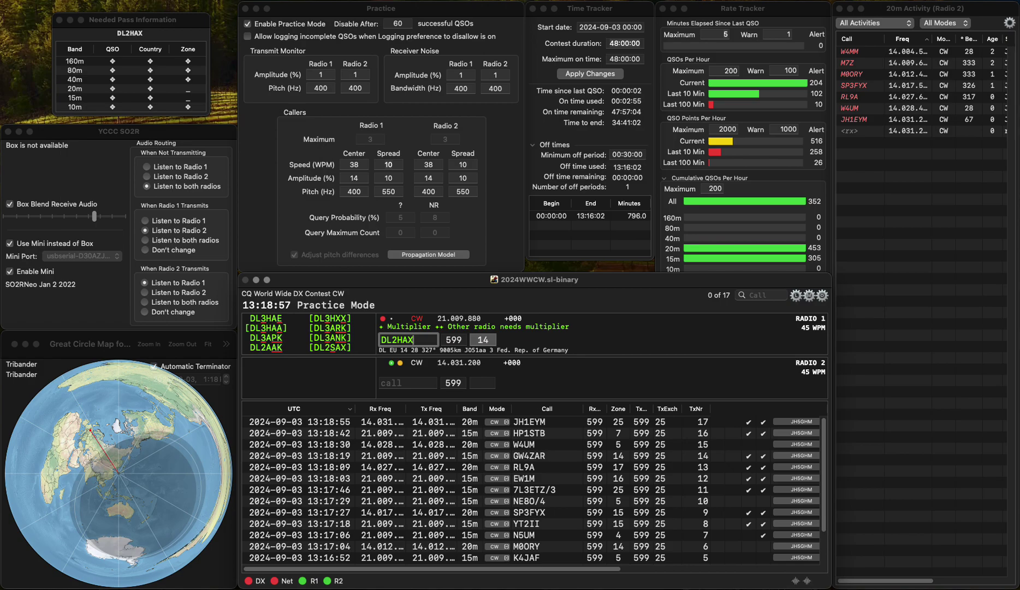
key(Left)
key(Left)
key(BackSpace)
text(S)
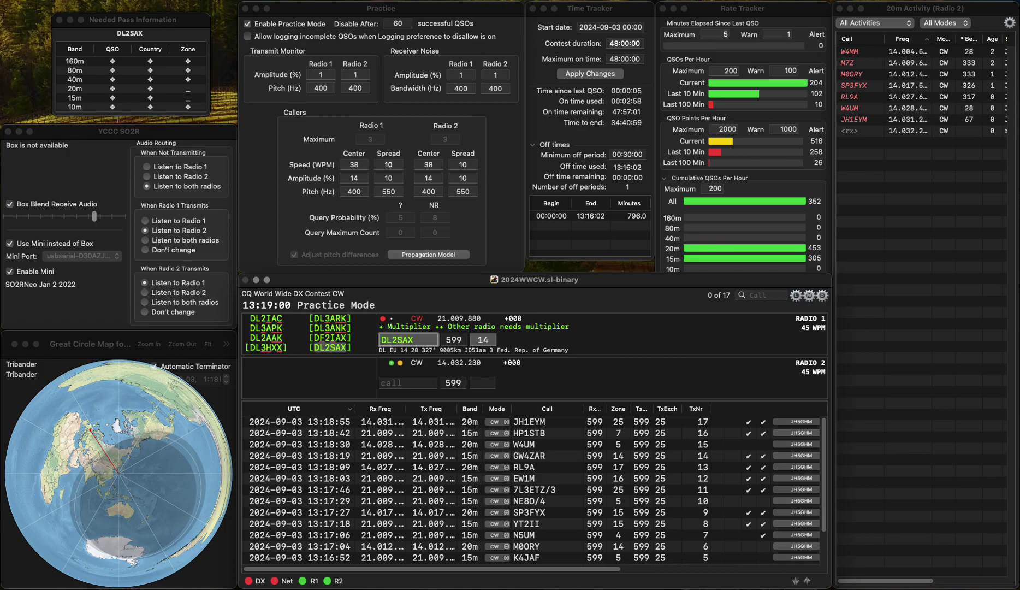
key(Tab)
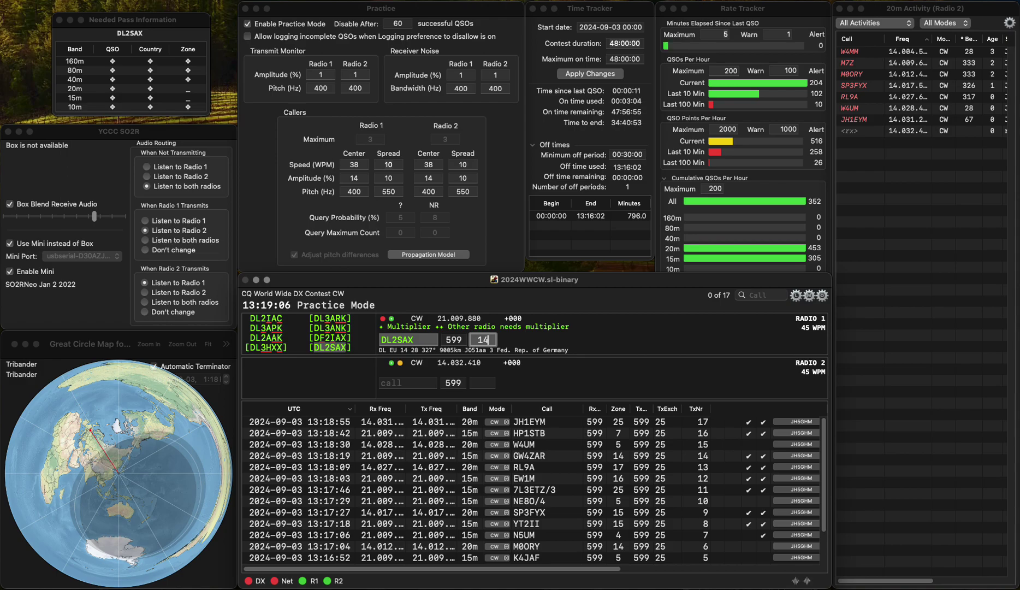
key(Return)
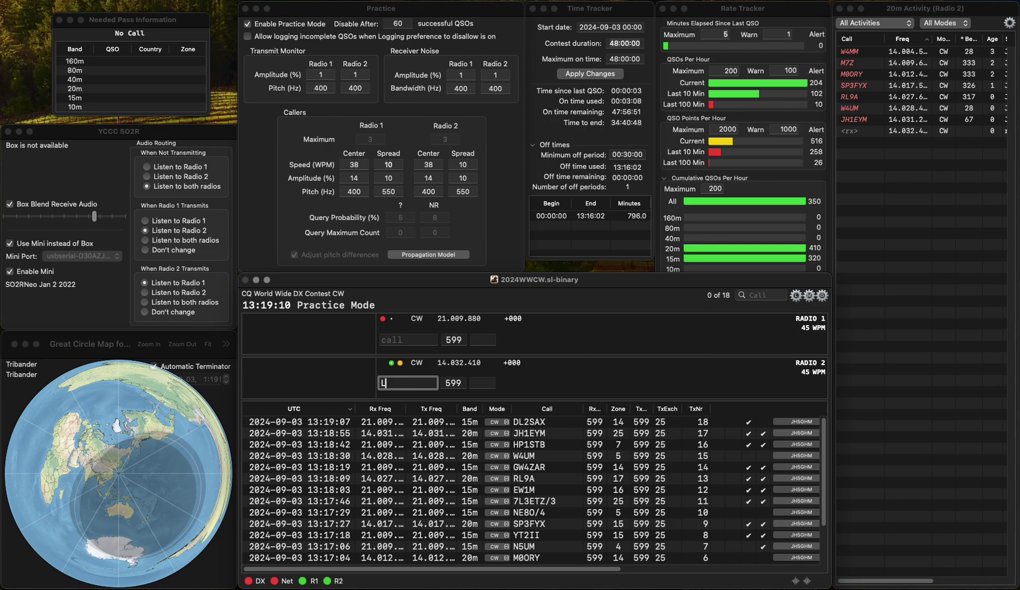
- Enter LY3CW on Radio 2 and AB0RJ on Radio 1, and log them with zones 15 and 4 respectively
text(Y3CW)
key(Return)
text(AB)
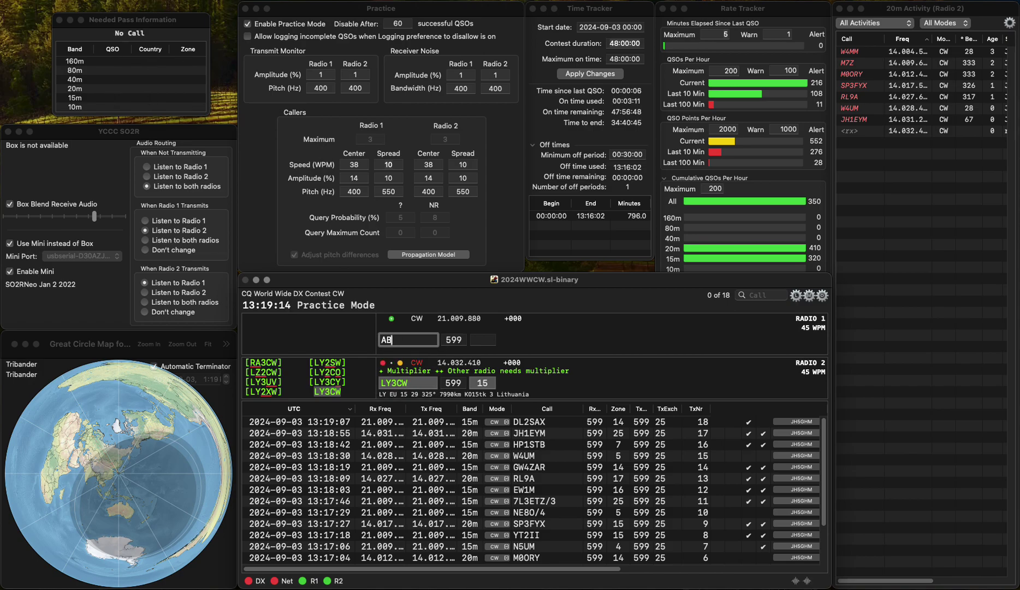
text(0RJ)
key(Return)
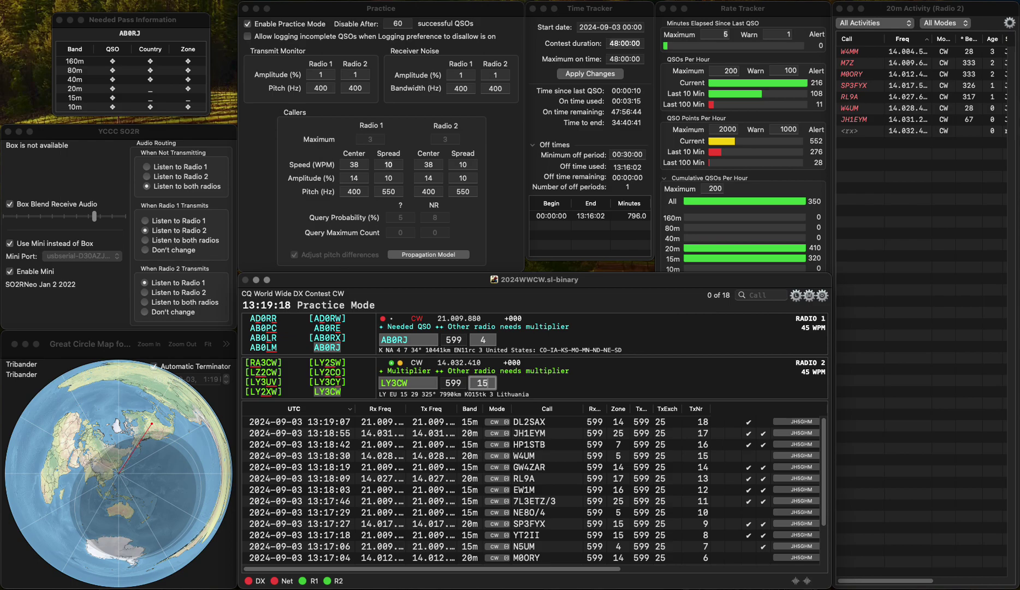
key(Return)
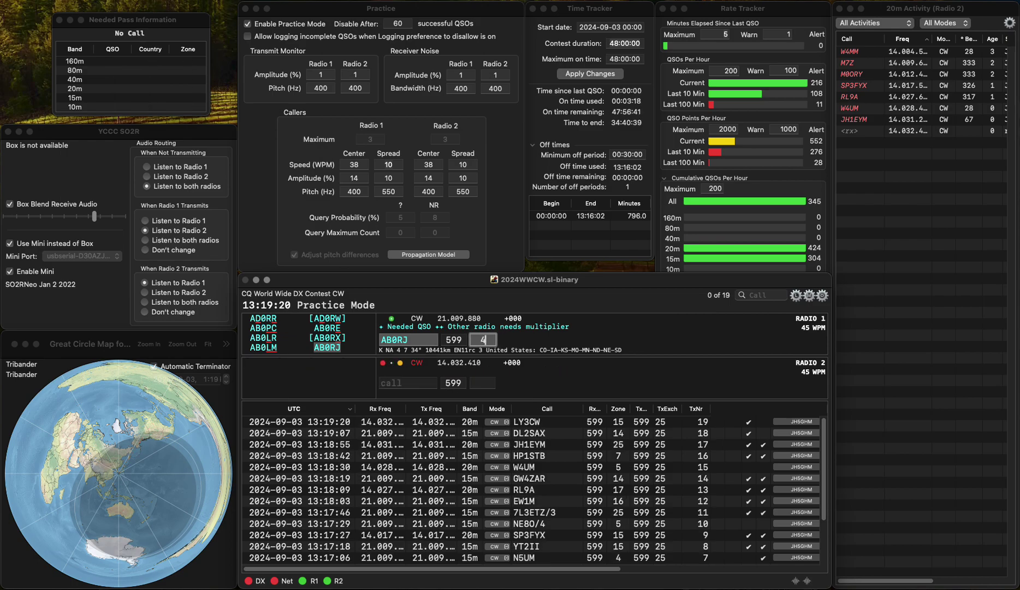
key(Return)
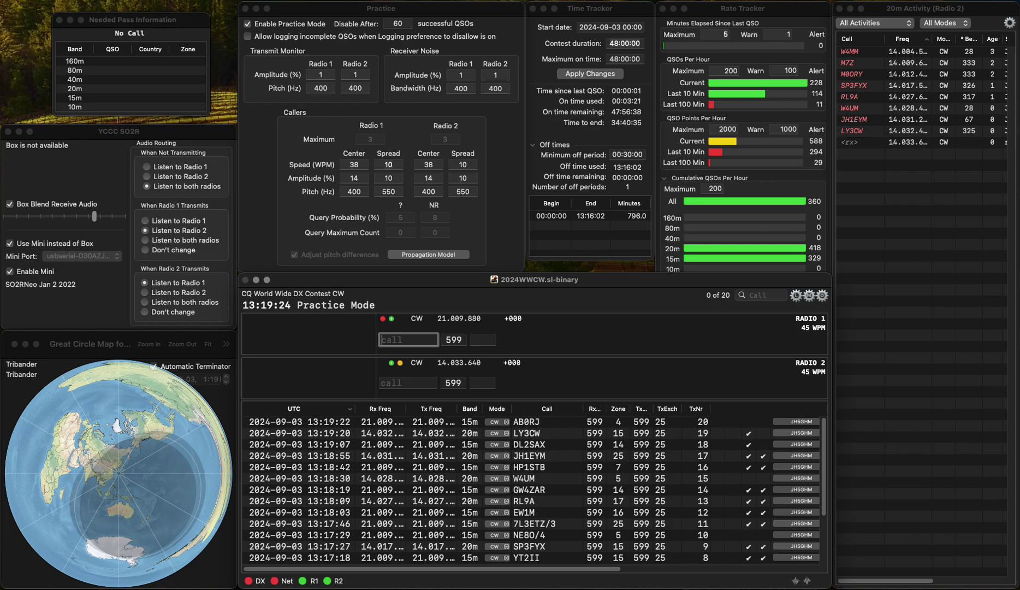
- Enter NF2NY as the call on Radio 1 and log the contact with zone 5
text(NF1NY)
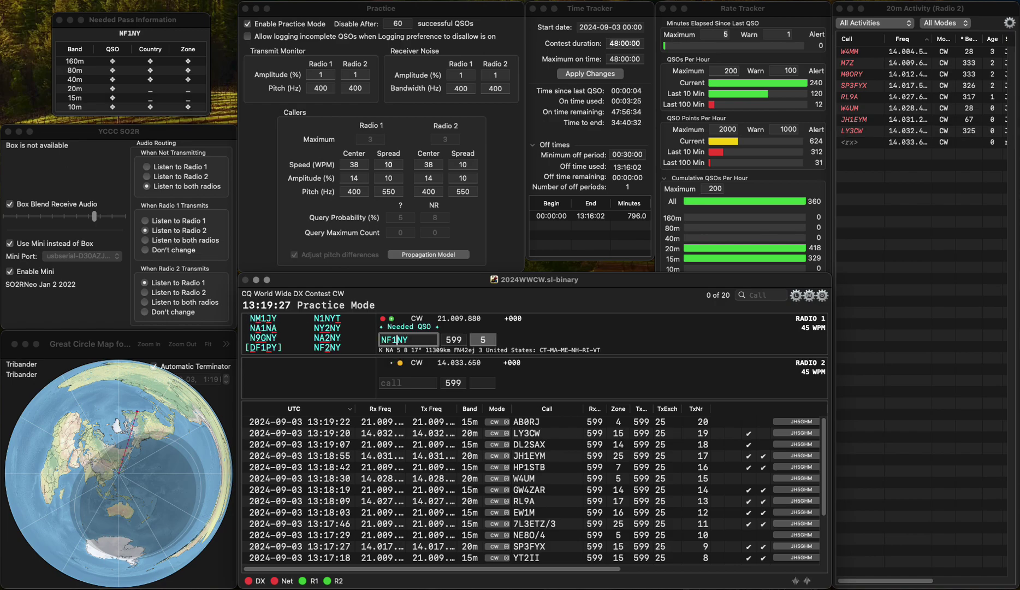
key(BackSpace)
text(2NY)
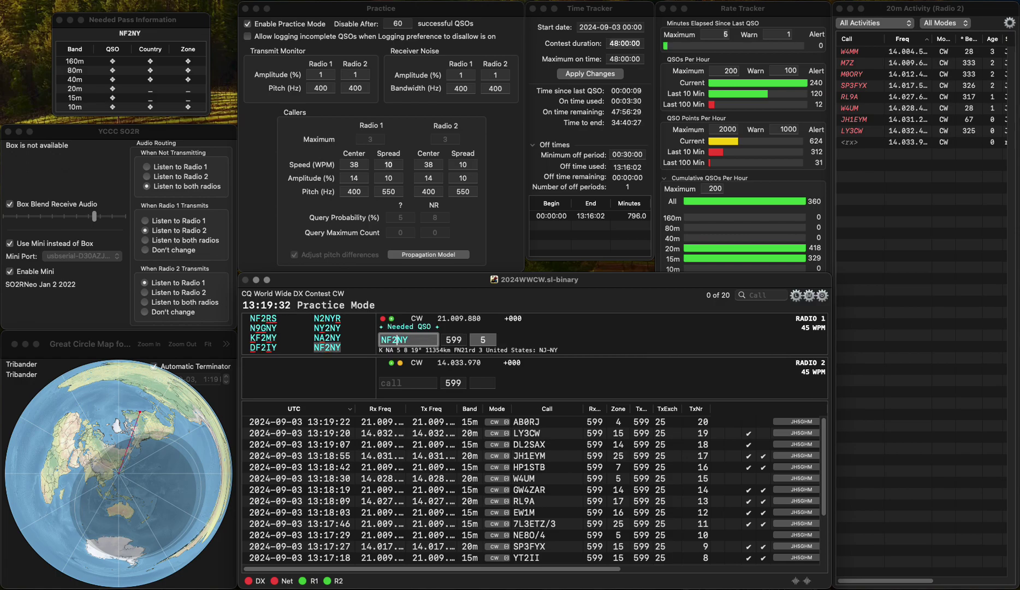
key(space)
key(Return)
text(PA)
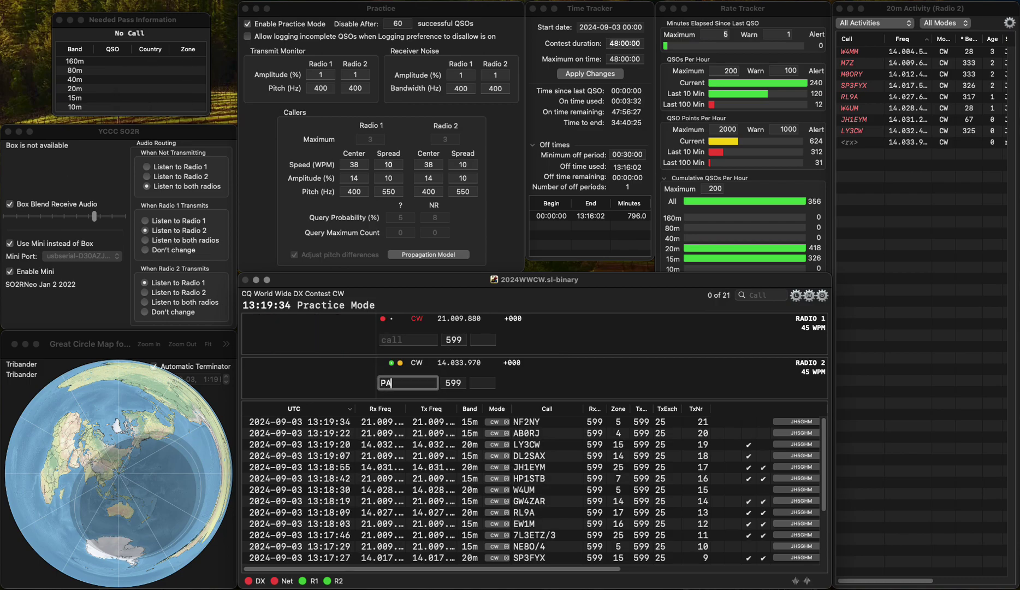
text(0MRV)
key(Return)
text(6)
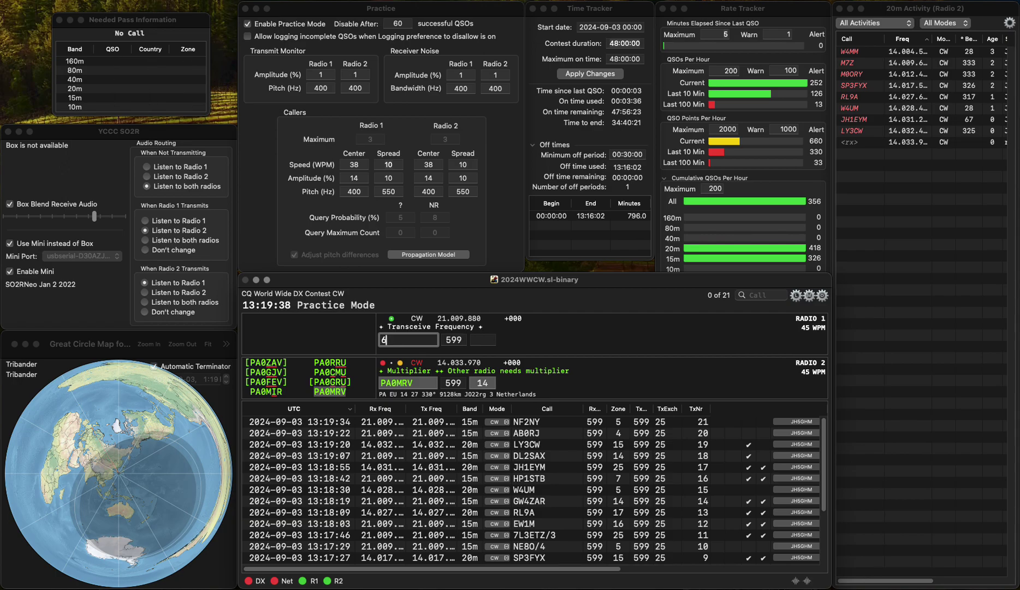
text(DIK)
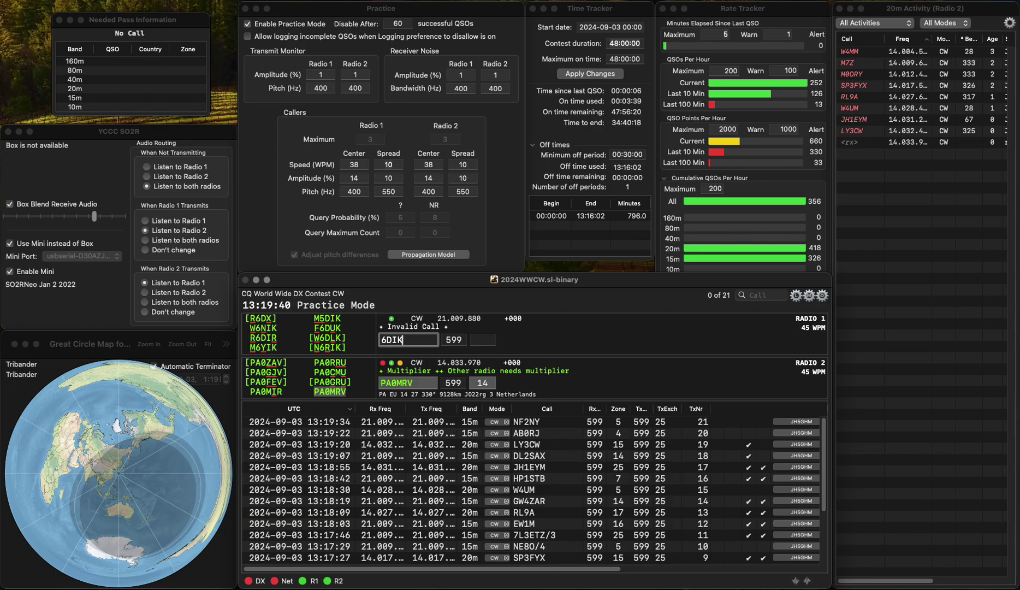
key(Return)
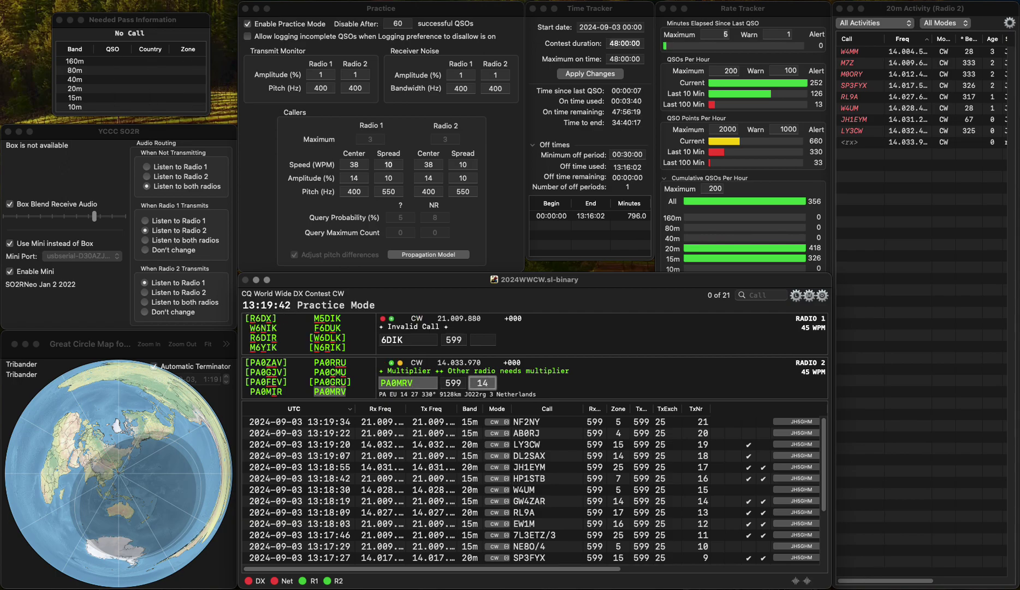
key(Return)
text(CDL6IAK)
key(Home)
key(Delete)
key(Delete)
key(Delete)
key(Delete)
key(Delete)
text(/CT7)
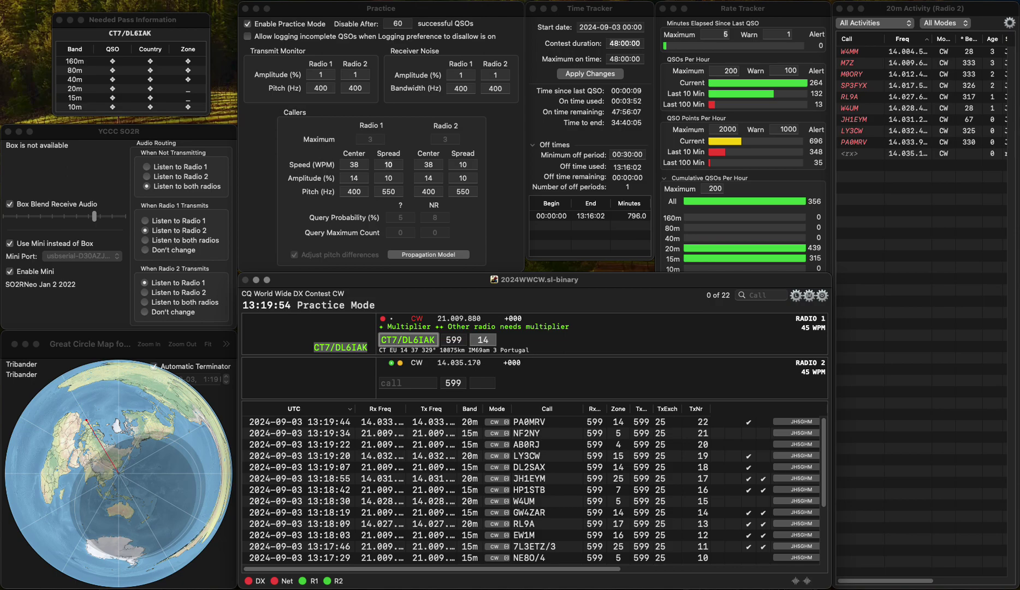
key(Return)
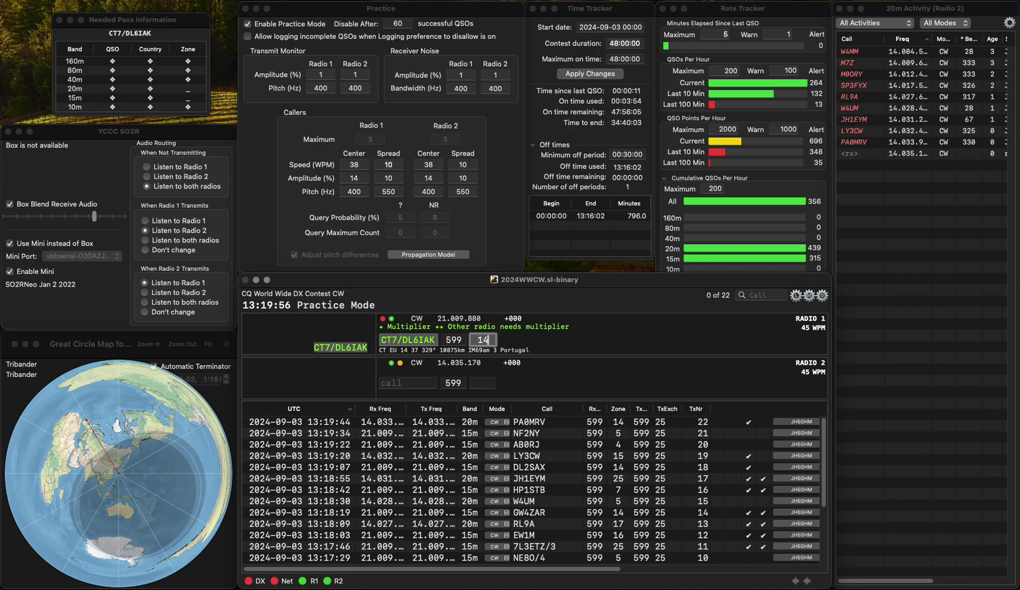
key(Return)
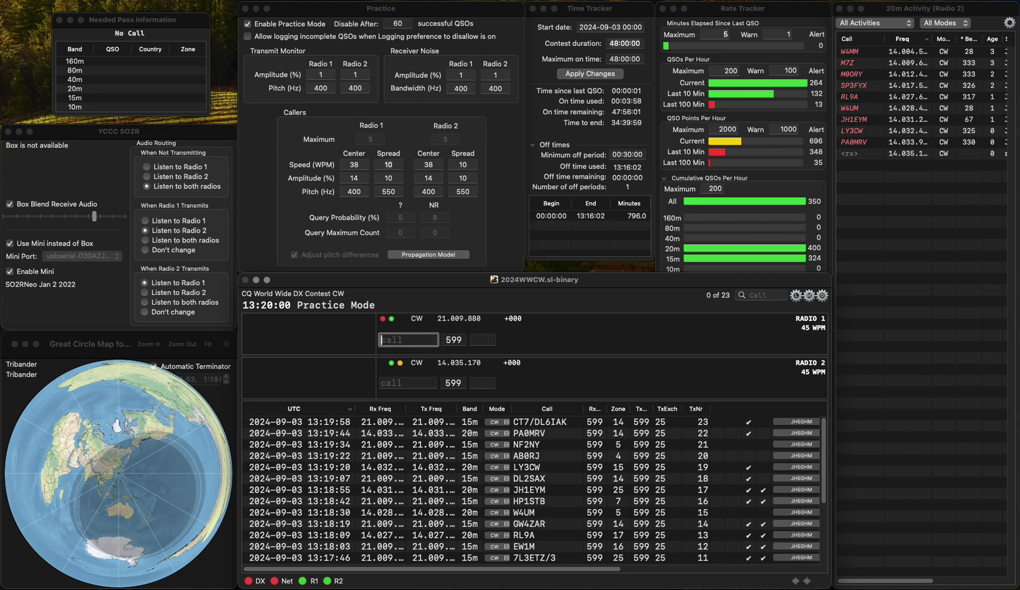
text(WD0FGE)
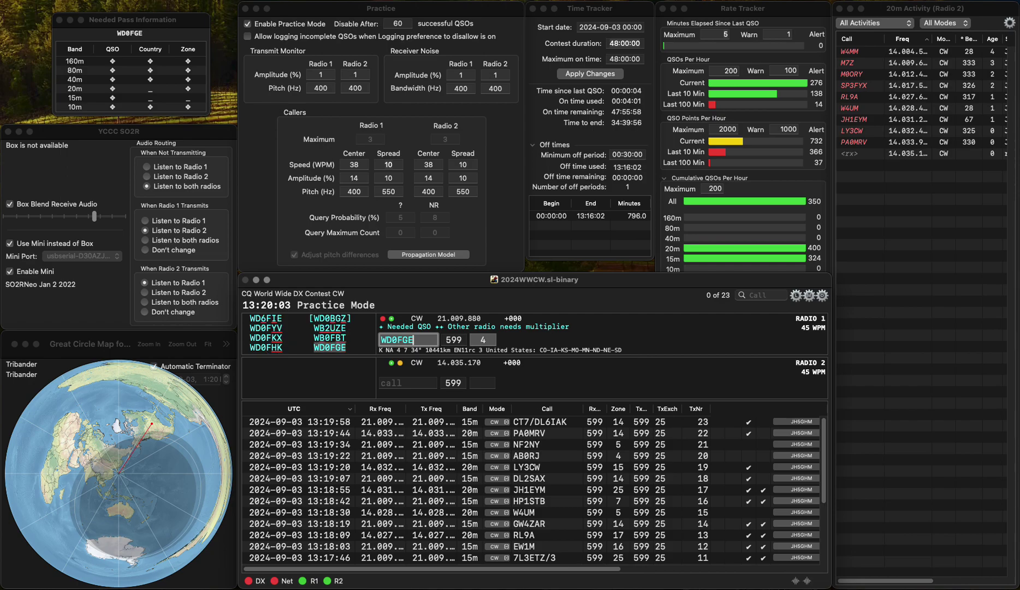
key(Return)
text(2HFA)
key(Home)
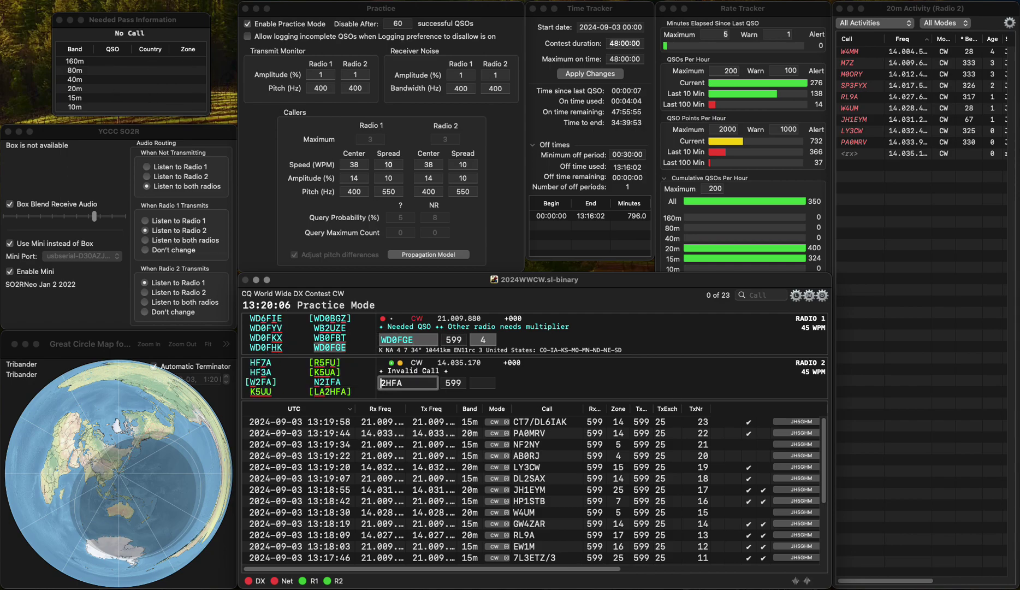
text(LA)
key(Return)
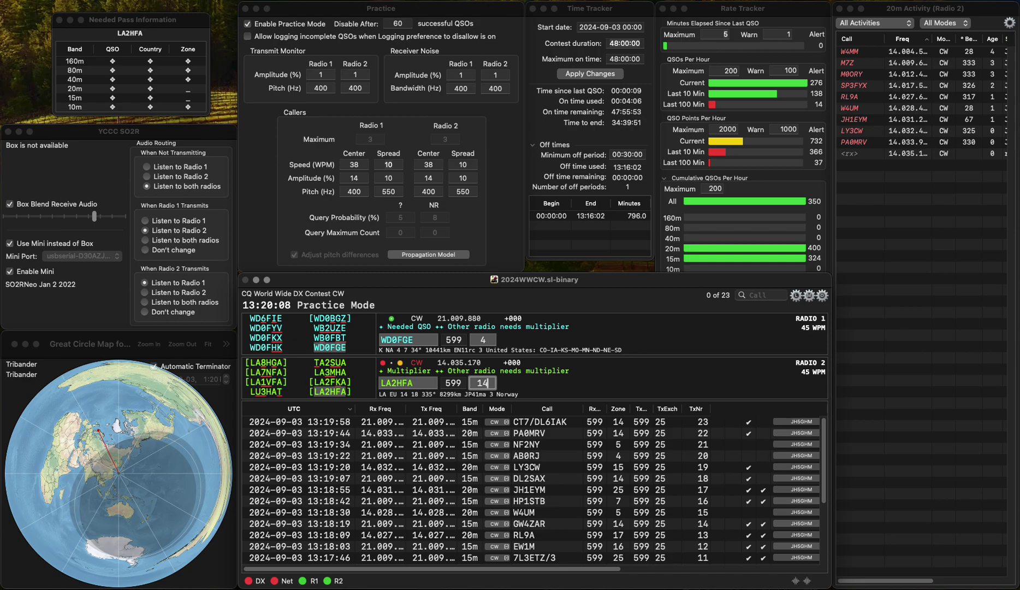
- Log the WD0FGE contact on Radio 1 with zone 4
key(Tab)
key(Tab)
key(Return)
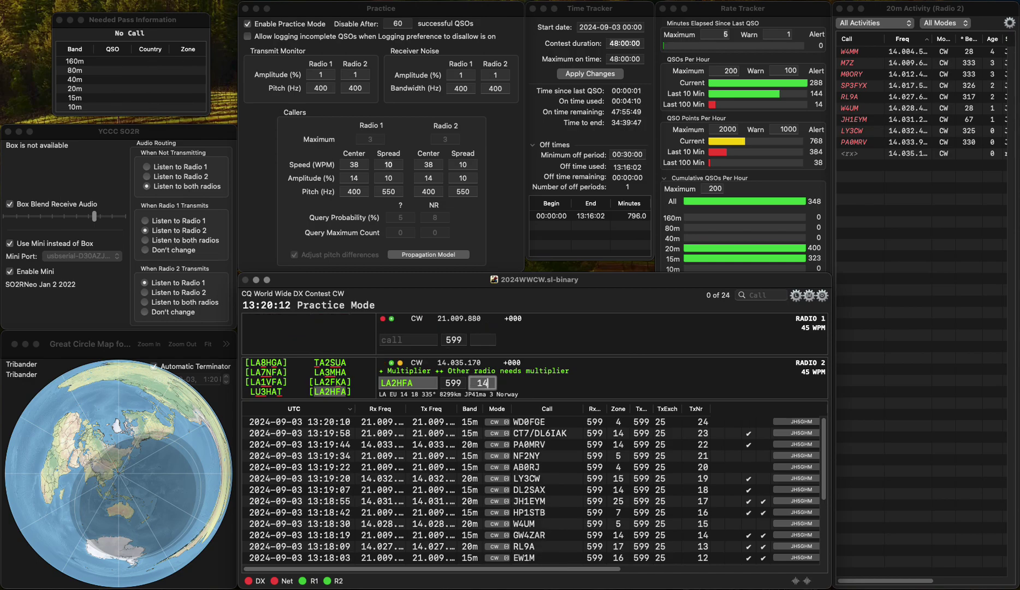
key(Tab)
text(W)
key(backslash)
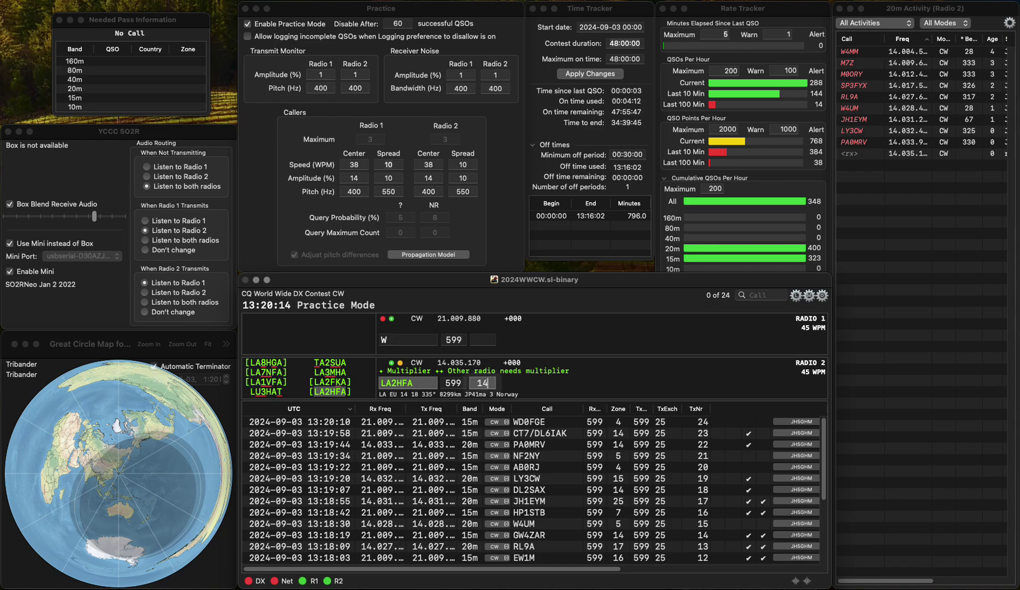
key(Return)
text(6GL)
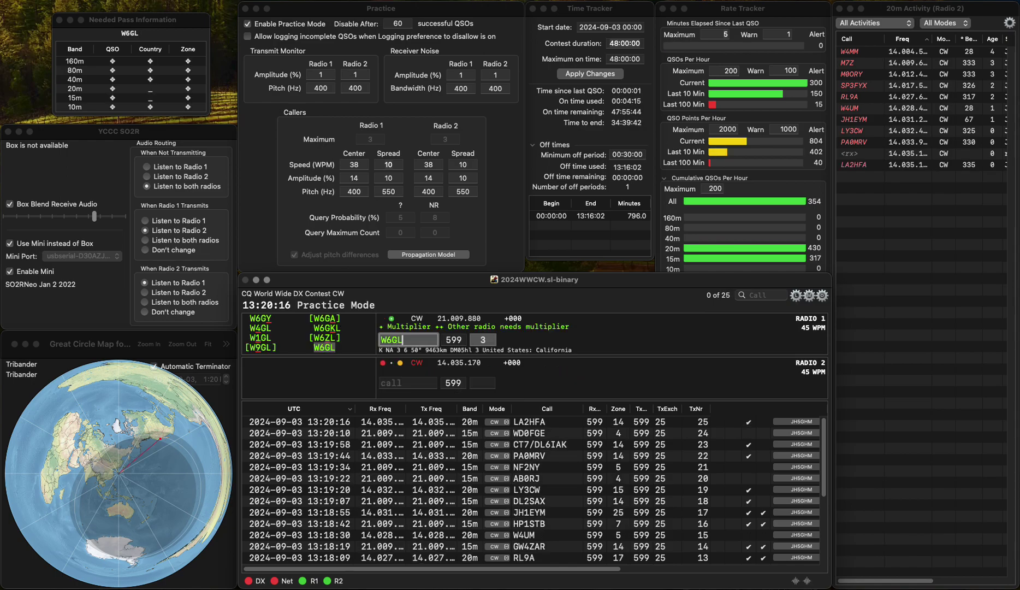
key(Return)
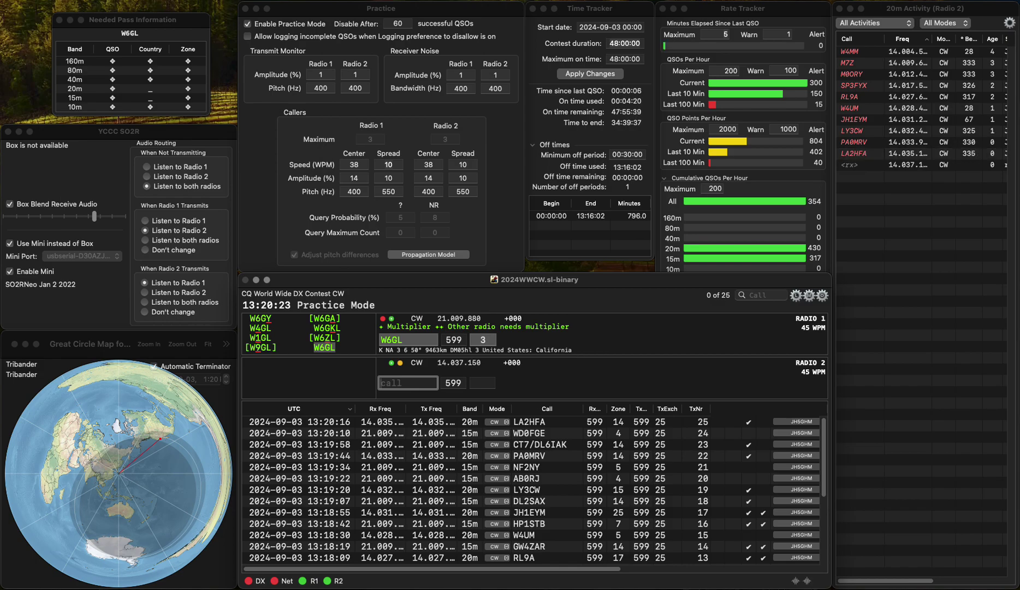
click(408, 340)
key(Return)
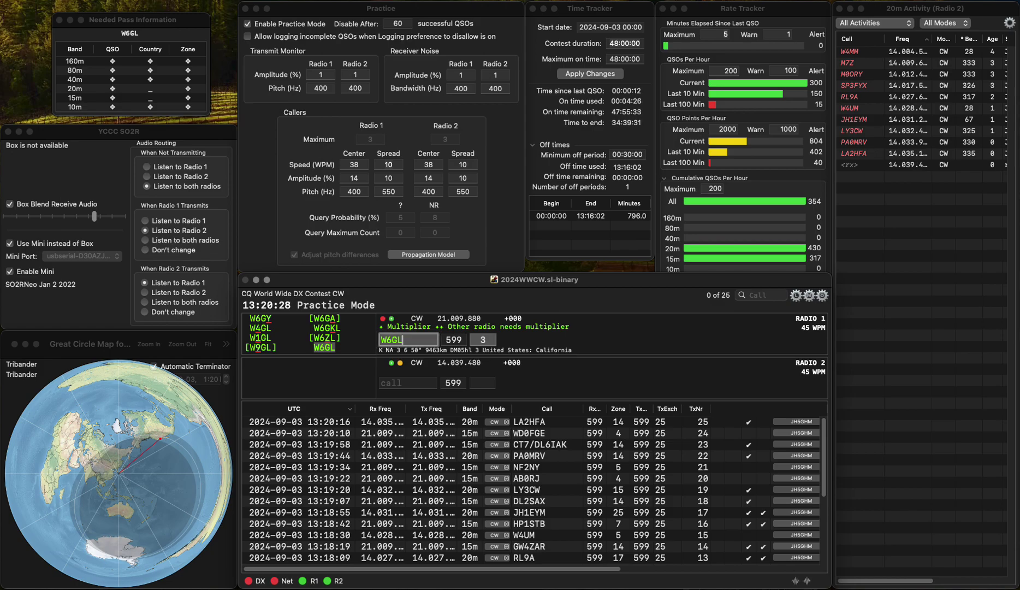
key(Left)
key(BackSpace)
text(Z)
key(Return)
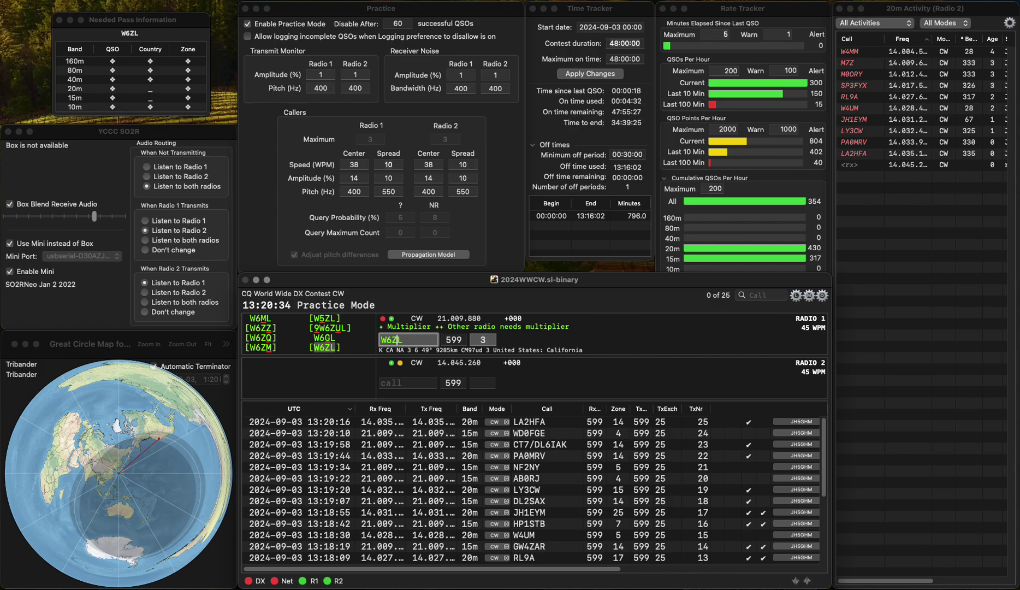
key(Return)
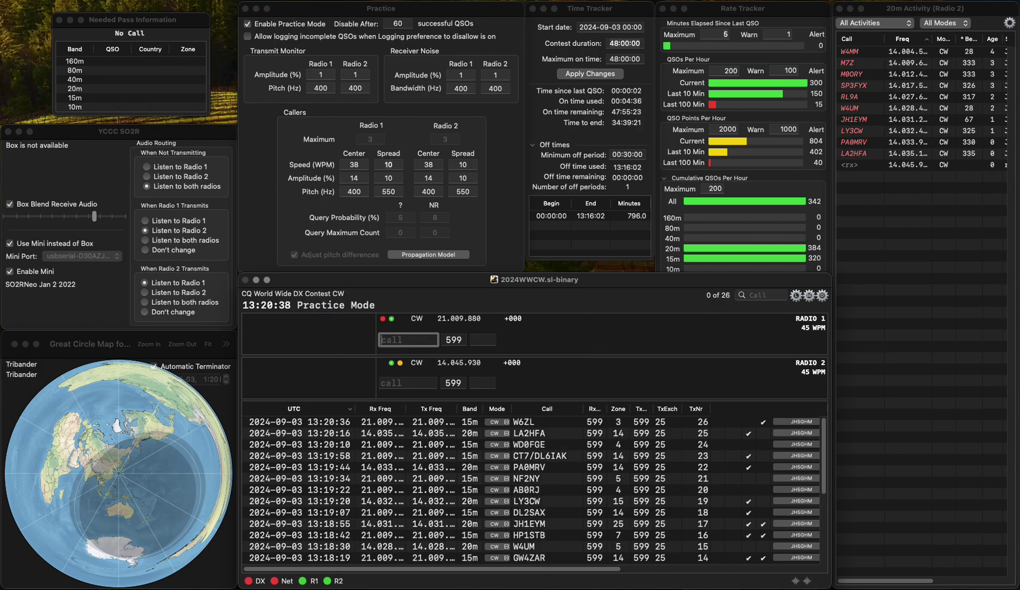
- Enter YG2AQI on Radio 1 and KT3K on Radio 2, sending the exchange to both stations
text(YG2AQI)
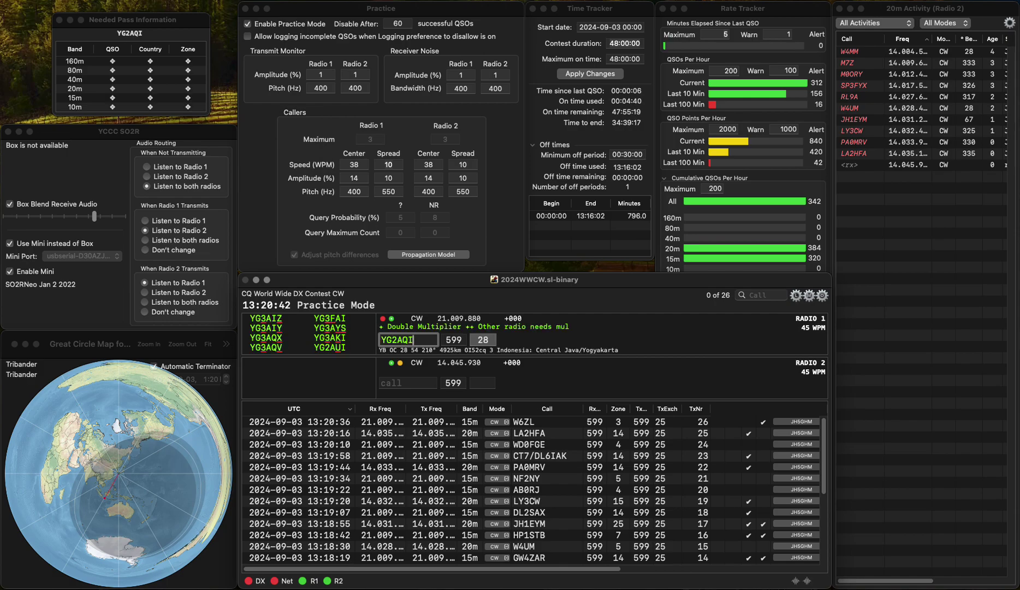
key(Return)
key(Tab)
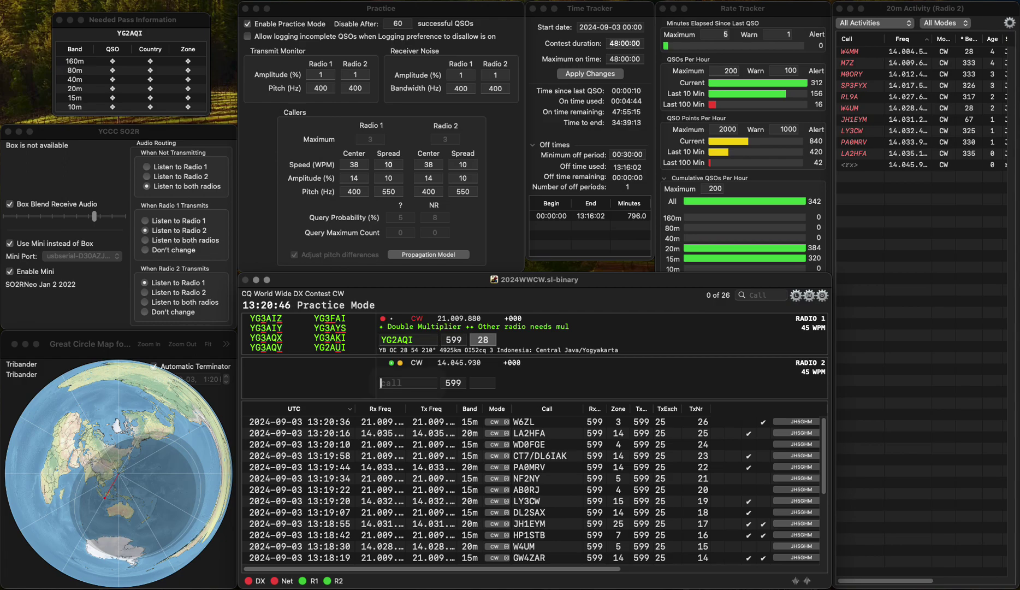
text(KT3K)
key(Return)
- Correct the Radio 1 call to YF1AQS, and log KT3K with zone 5 and YF1AQS with zone 28
click(408, 340)
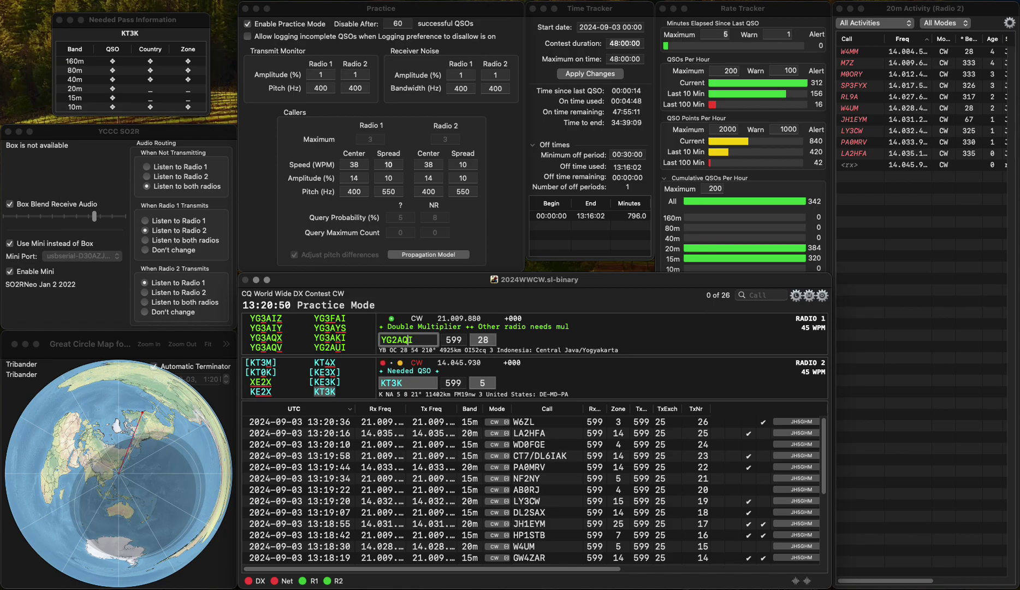
click(382, 340)
text(F1)
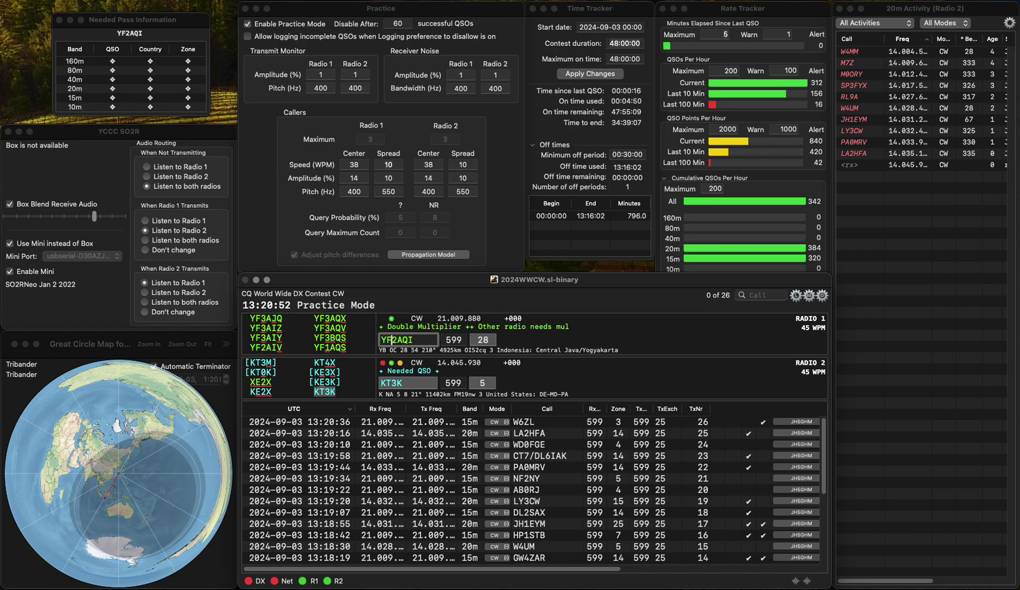
key(End)
key(BackSpace)
text(S)
key(Return)
key(Tab)
key(Tab)
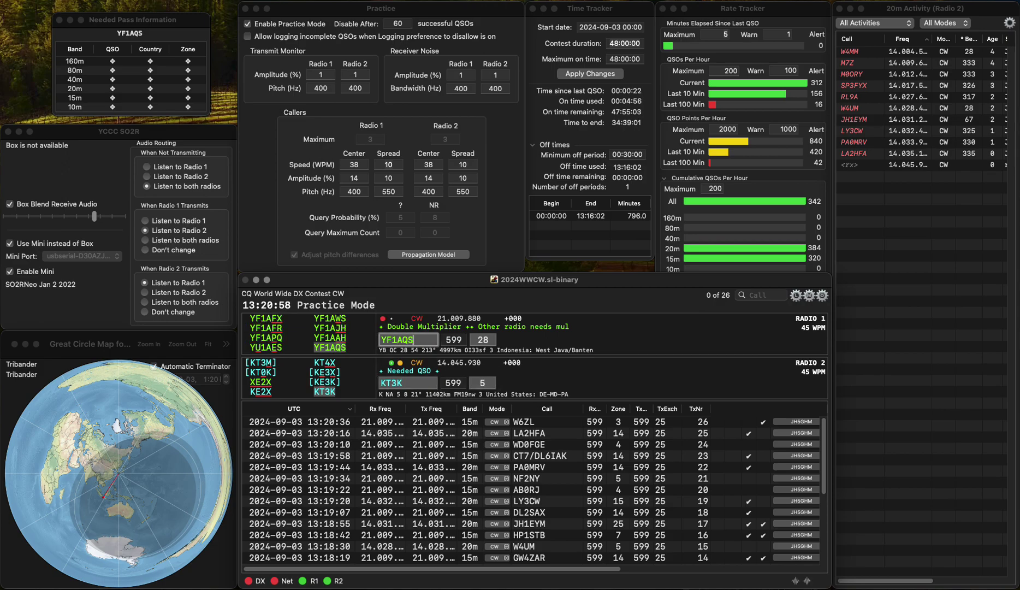
key(Tab)
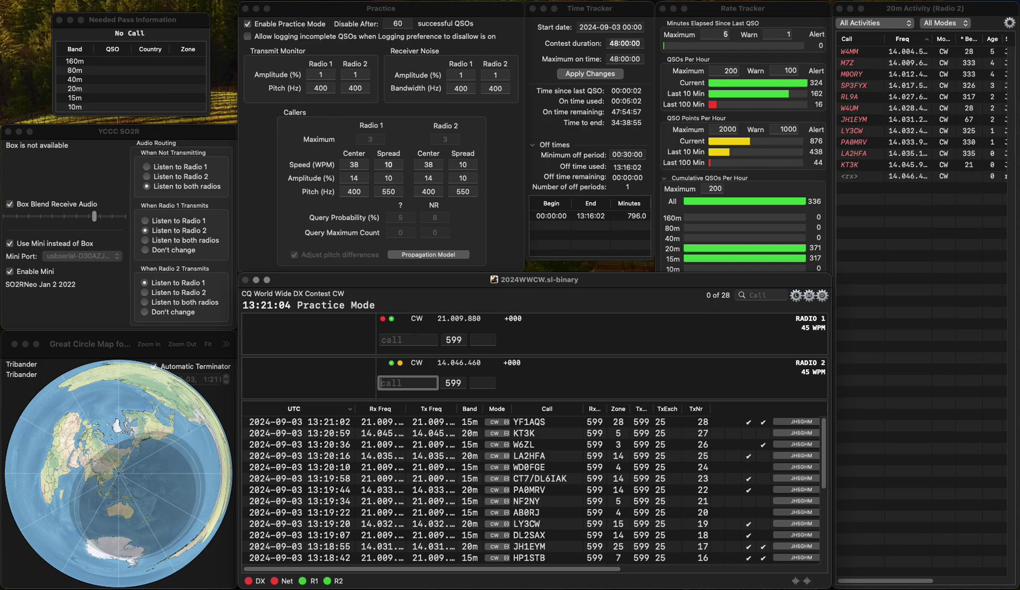
text(MTY)
key(Home)
text(IV3)
key(Left)
key(BackSpace)
text(U)
key(End)
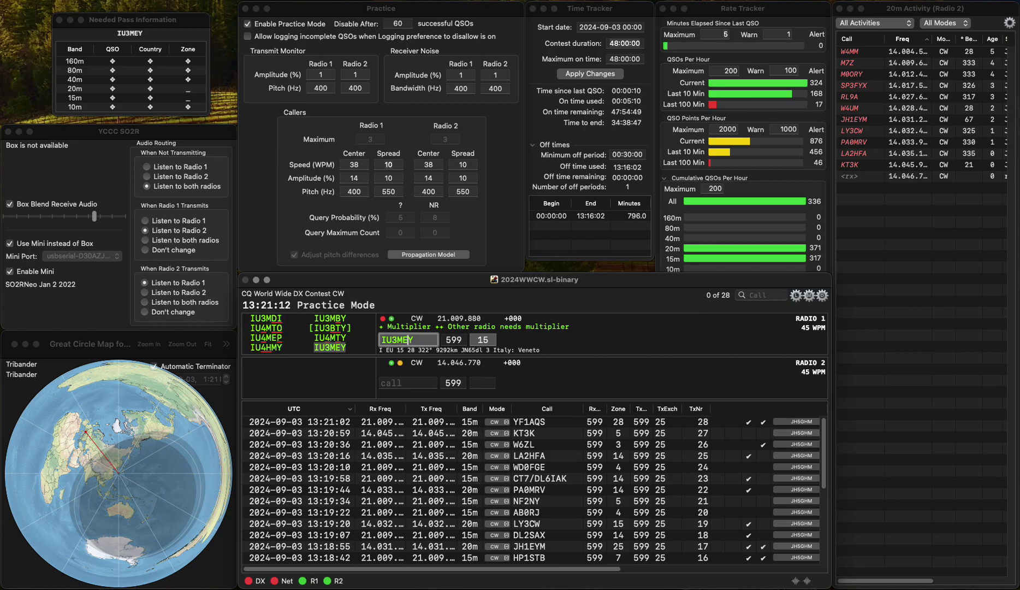
key(Return)
key(Return)
key(Tab)
text(W)
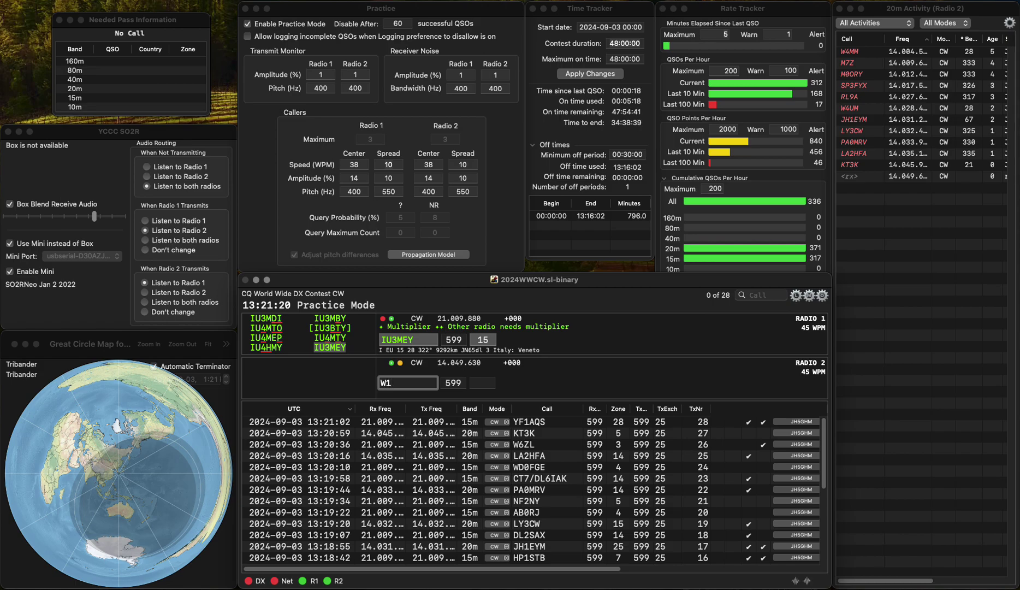
key(grave)
key(Return)
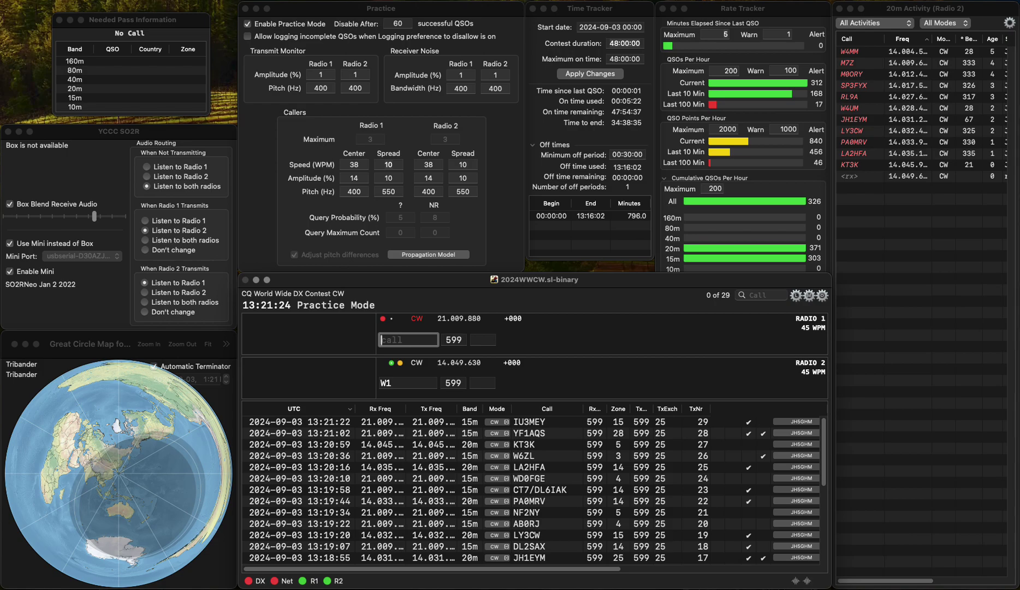
- Enter the caller KS6F on Radio 1
text(KF)
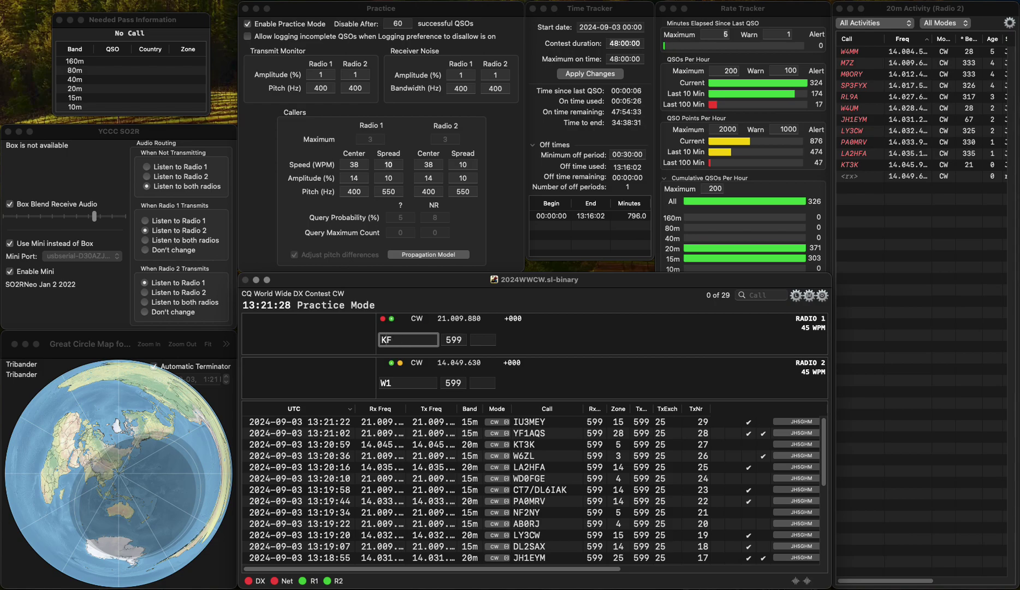
text(H6)
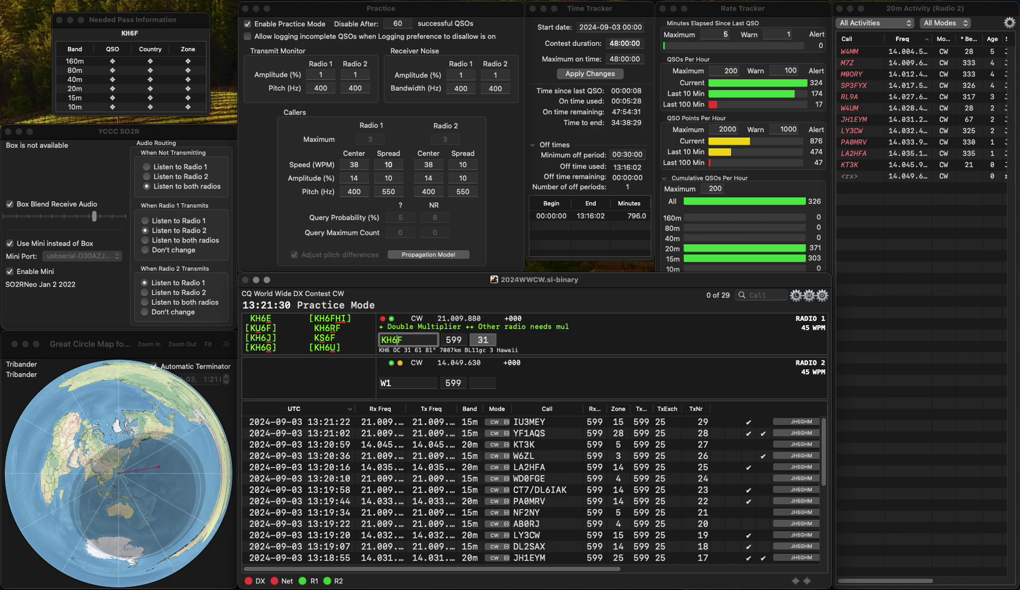
key(Left)
key(BackSpace)
text(S)
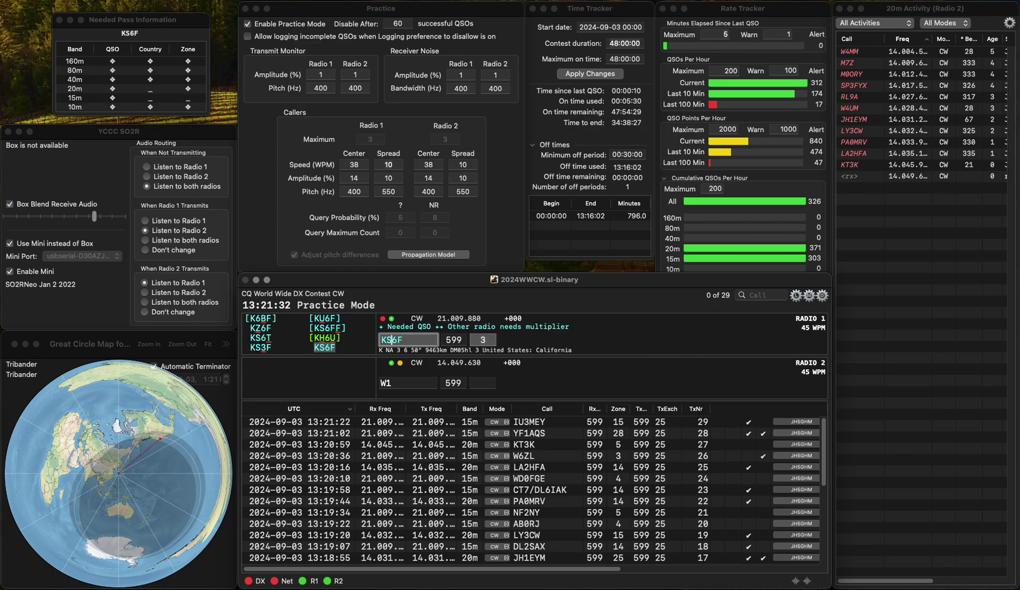
- Complete the partial call on Radio 2 to W1GQ, and log the KS6F contact on Radio 1 with zone 3
key(Down)
text(W1)
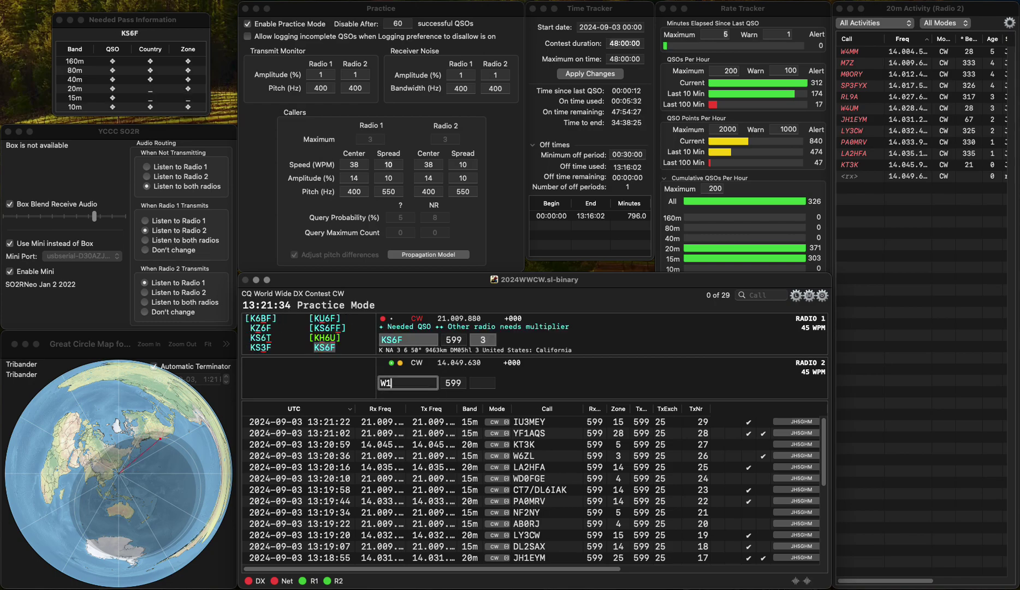
text(GQ)
key(Up)
key(space)
key(Return)
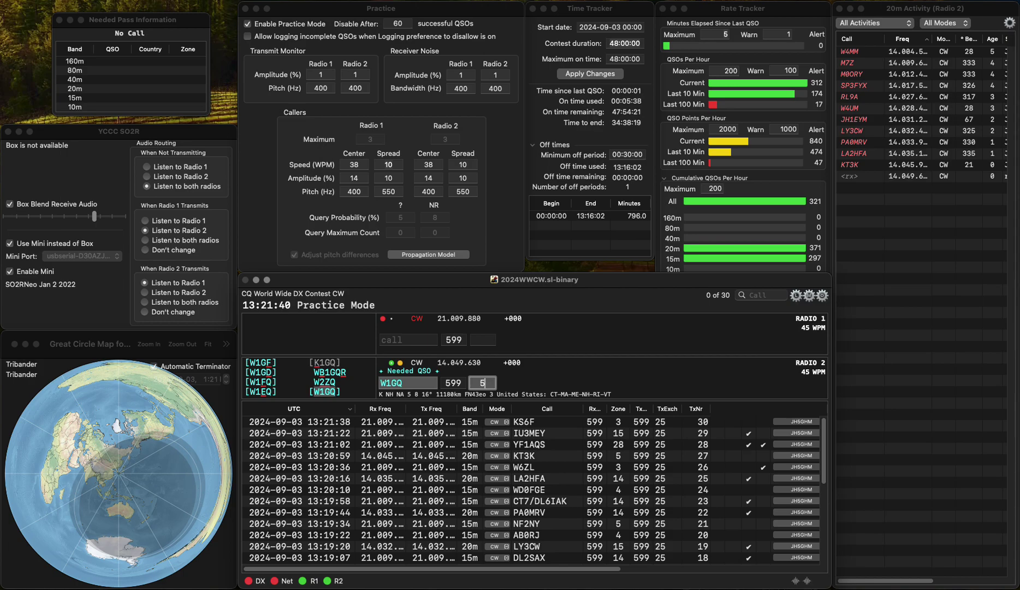
key(Up)
text(DL)
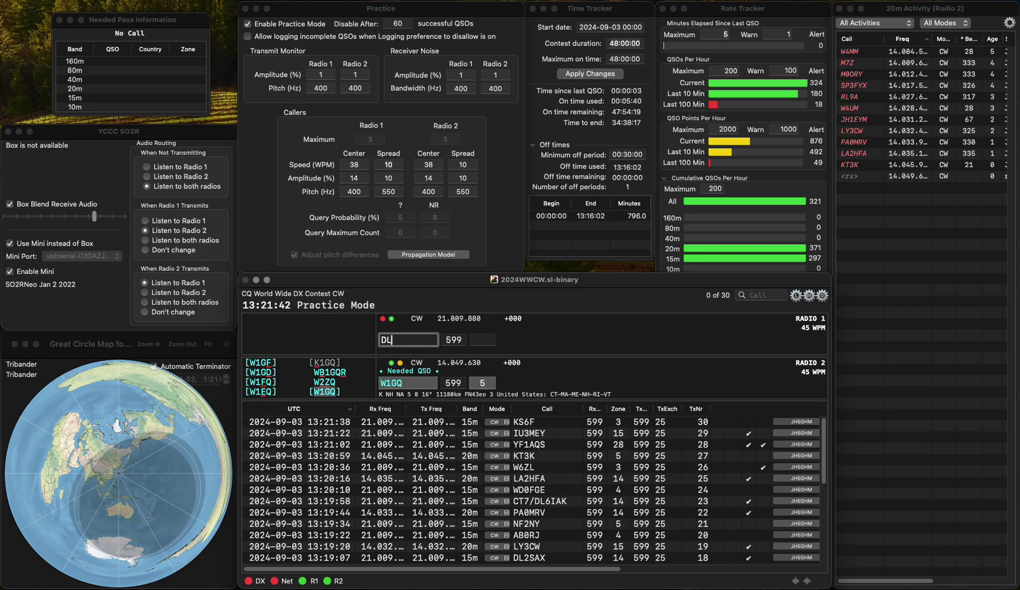
key(Down)
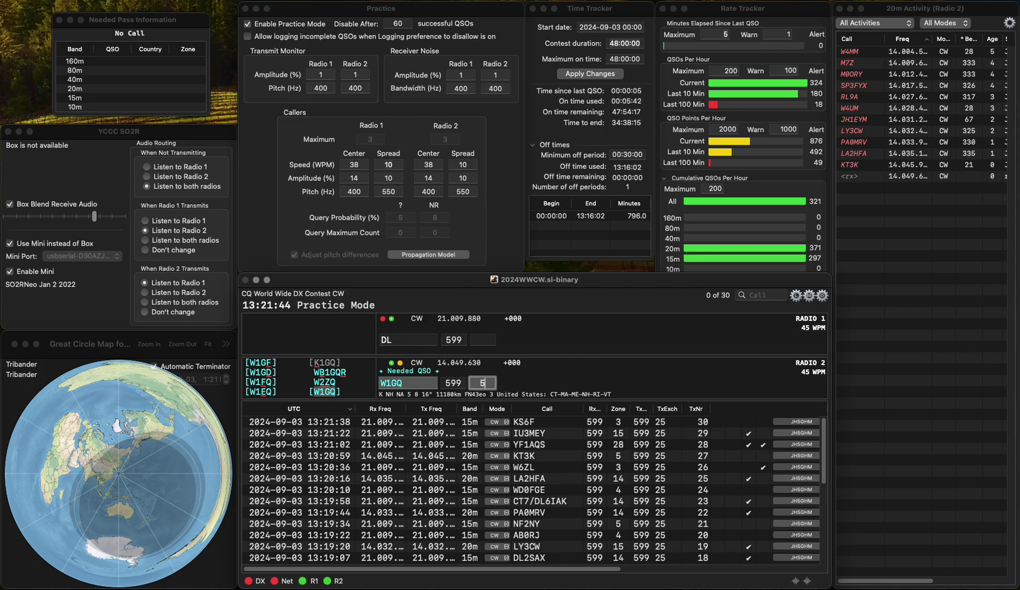
key(Up)
text(K9ANS)
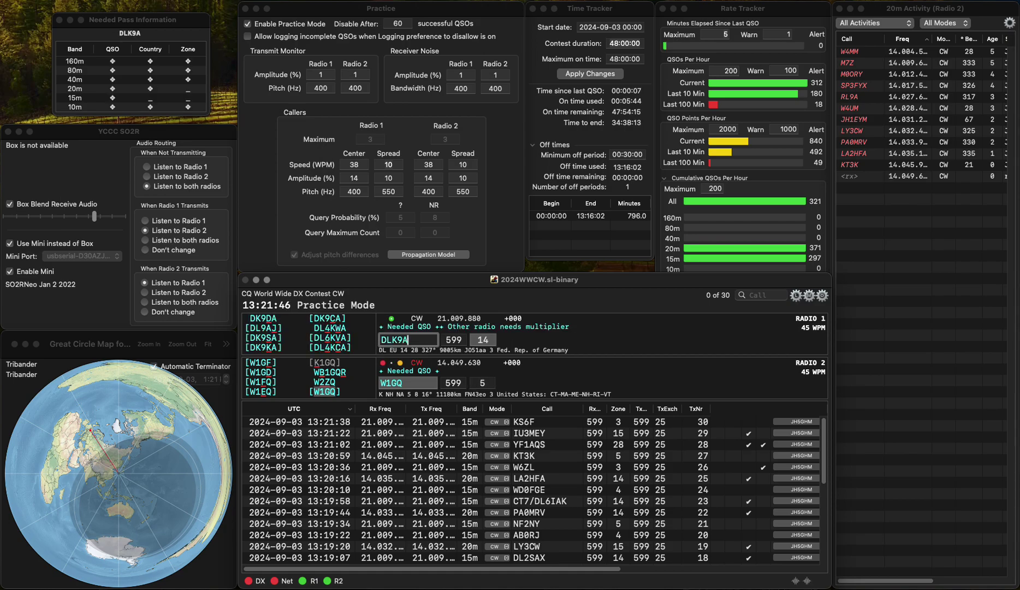
key(Home)
key(Delete)
key(Delete)
key(Return)
key(Down)
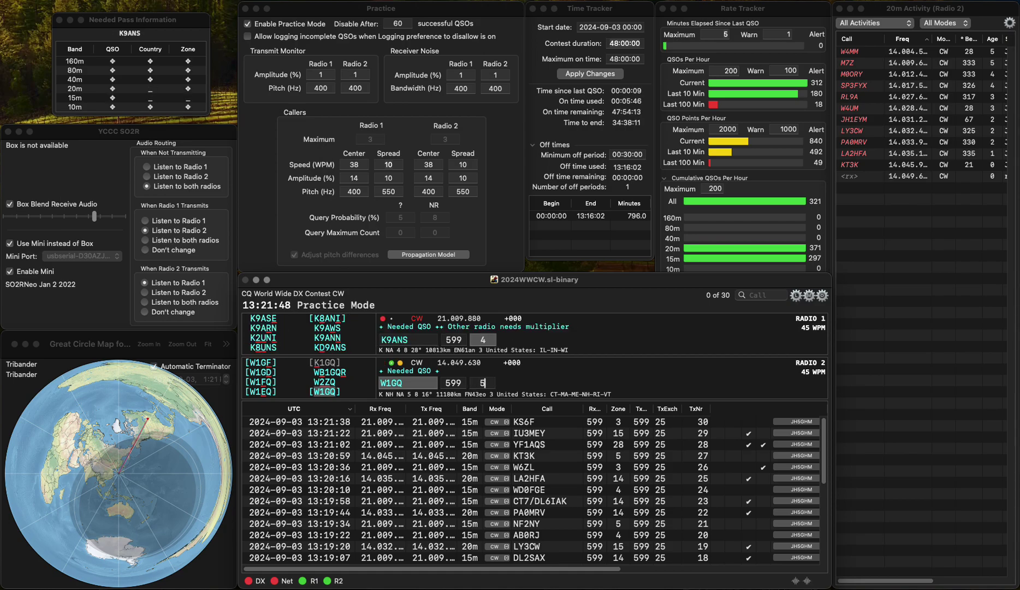
- Log the W1GQ contact on Radio 2 with zone 5
click(386, 339)
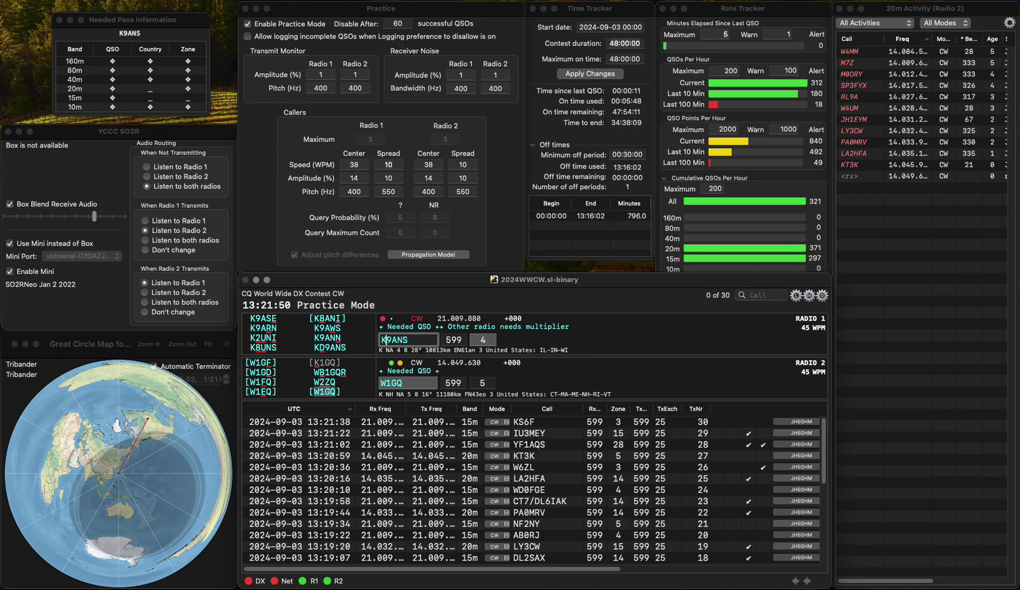
key(Down)
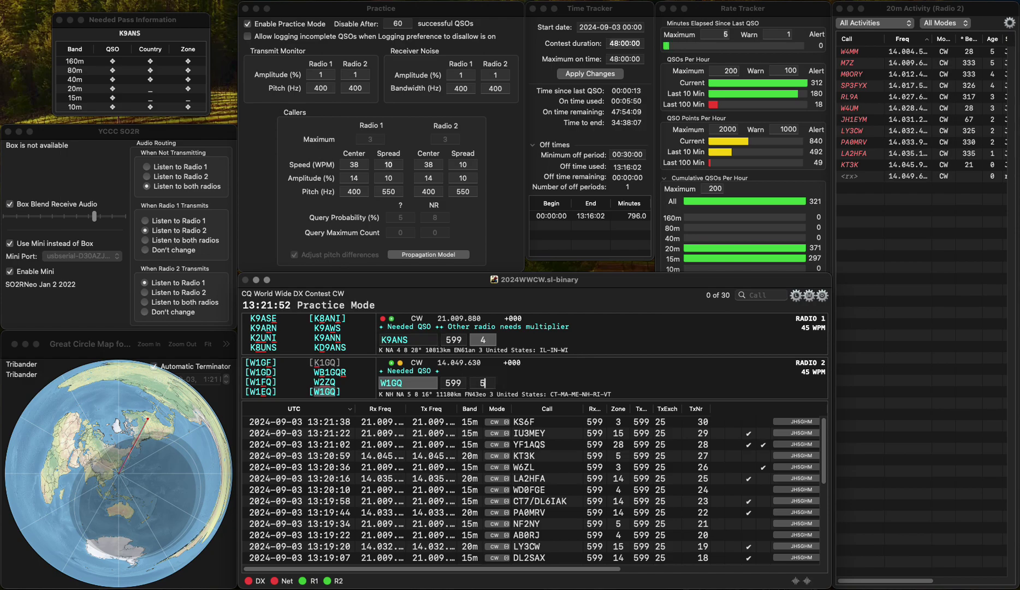
key(Return)
key(Up)
text(D)
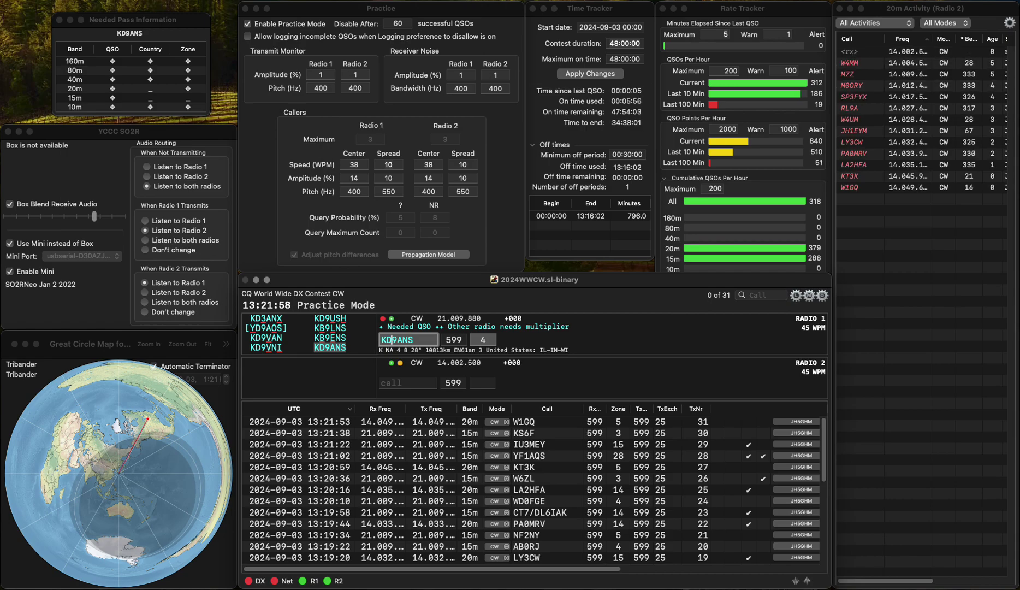
key(Return)
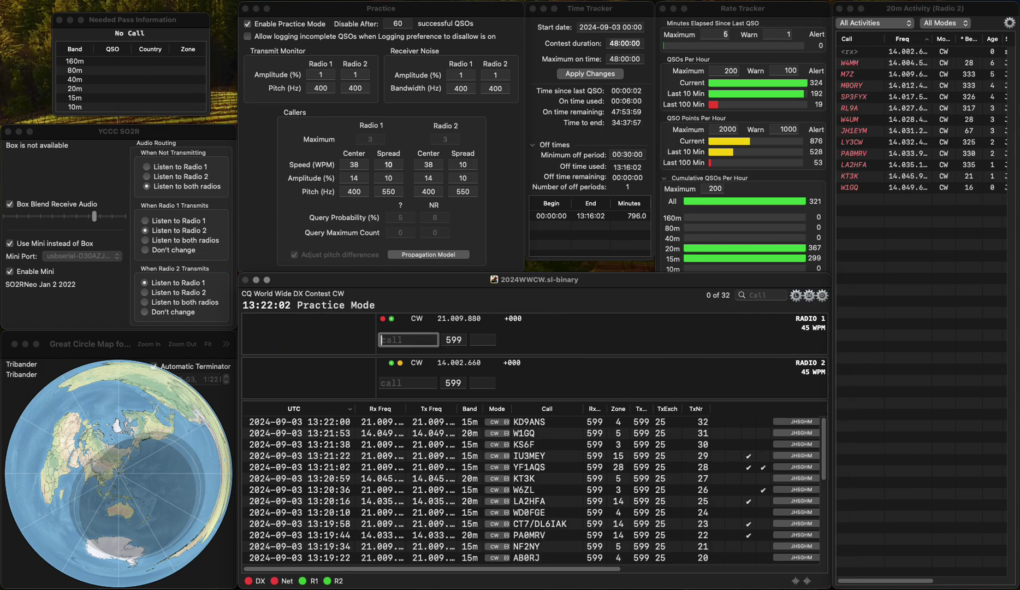
text(W4JJ)
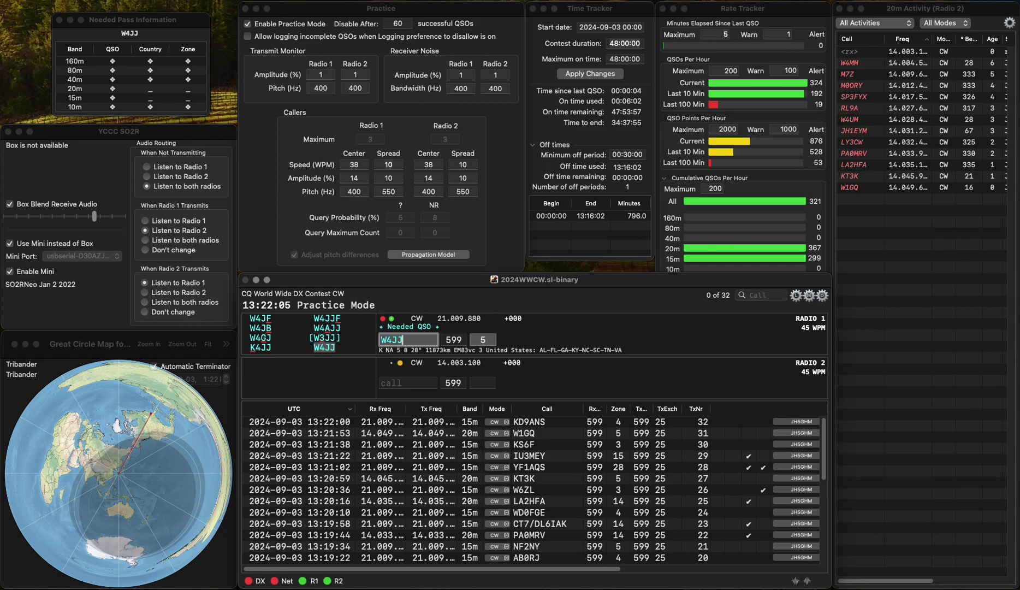
key(Return)
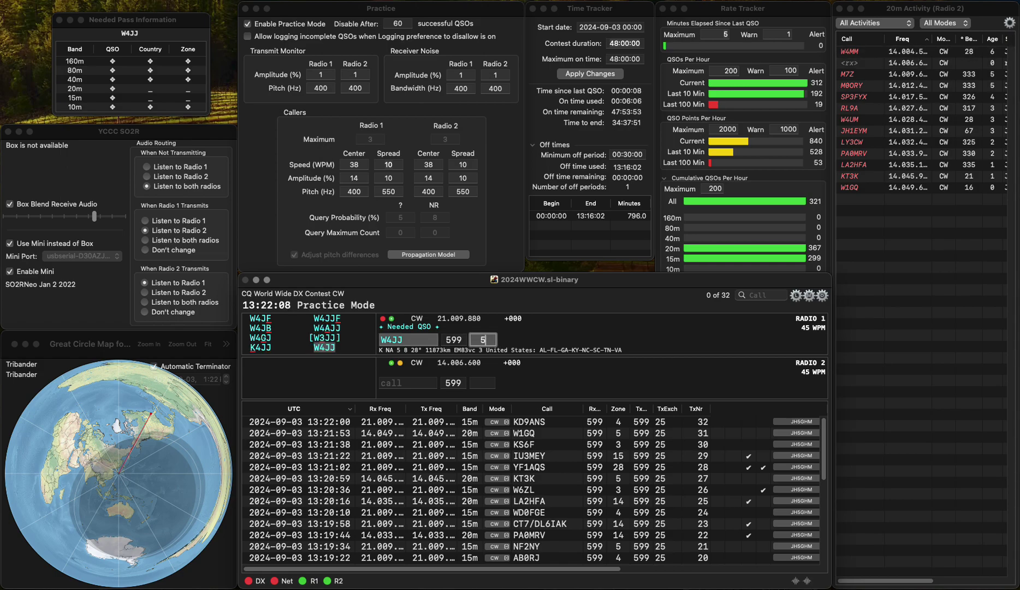
key(Return)
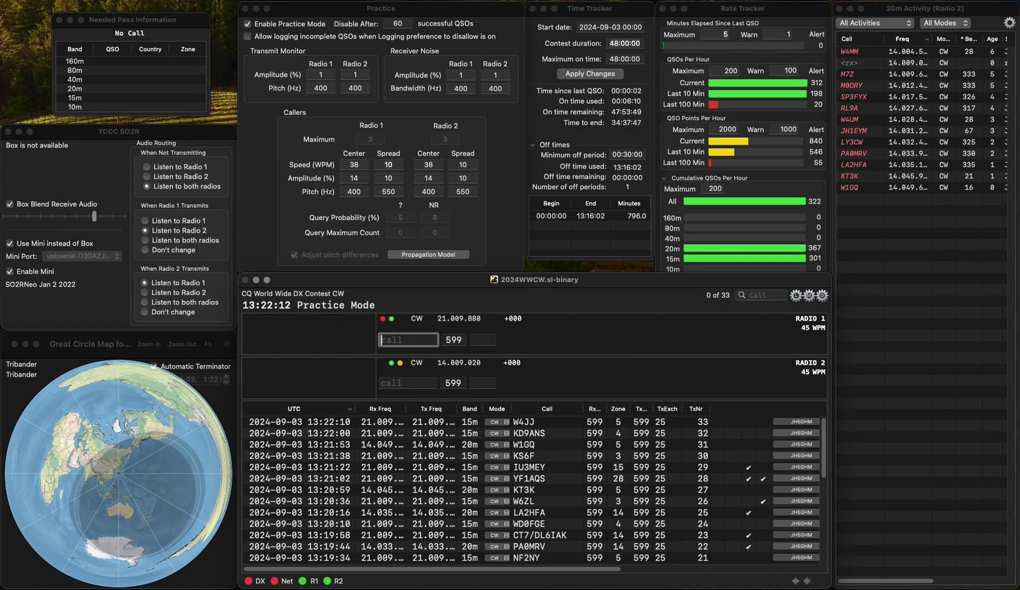
text(MPR)
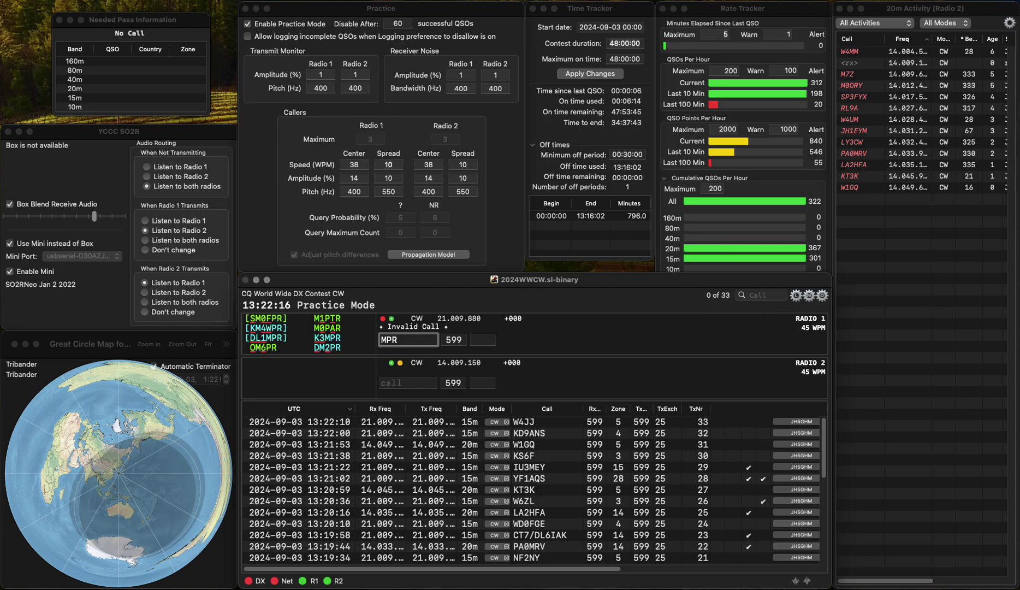
text(K3)
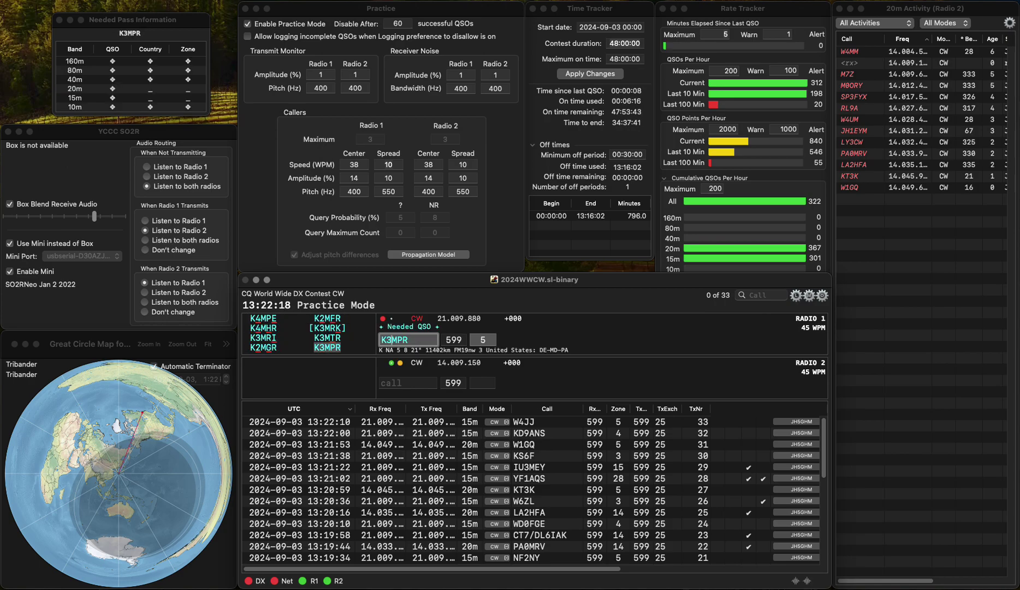
key(Tab)
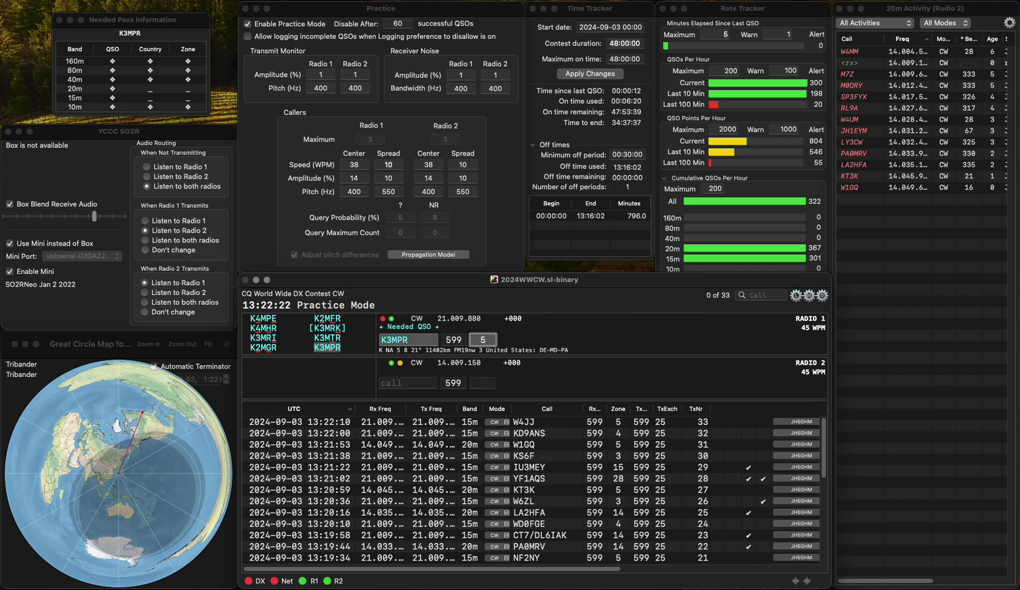
key(Return)
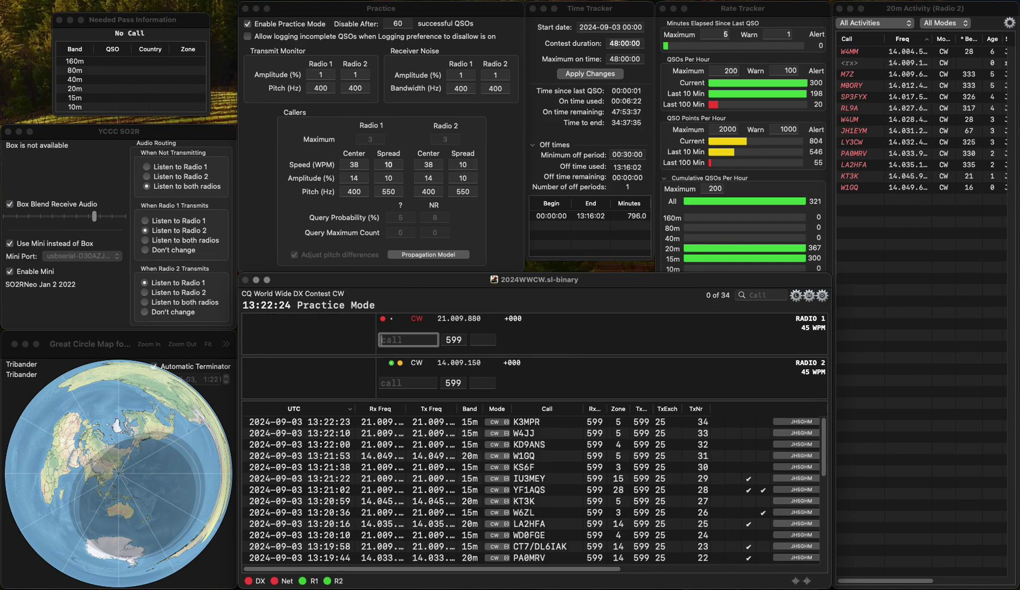
- Enter SD0N on Radio 2, start the call SQ1 on Radio 1, and log the SD0N contact with zone 14
text(SD0N)
key(Return)
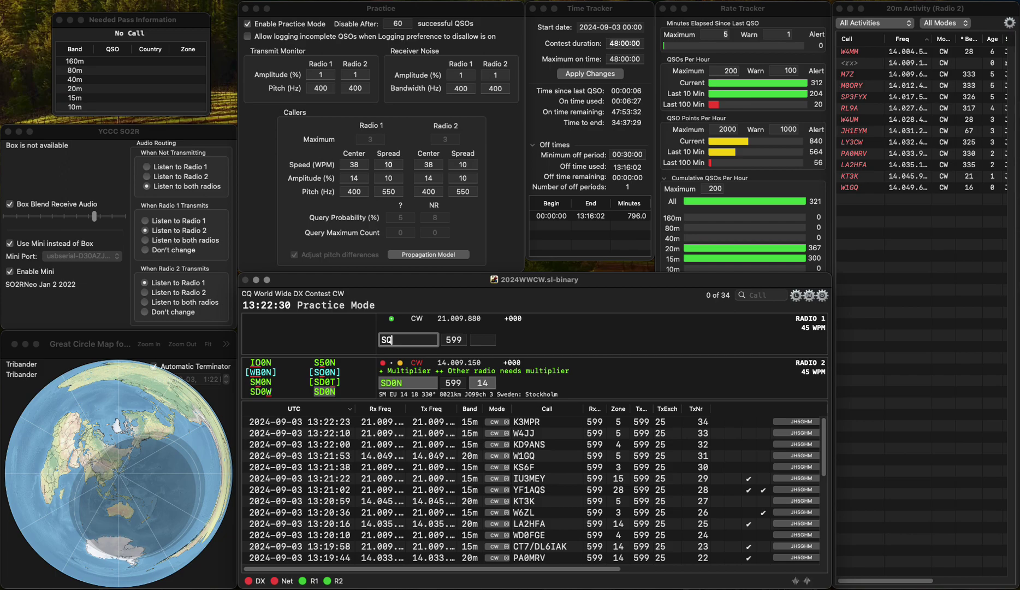
text(1)
key(Return)
key(Down)
key(space)
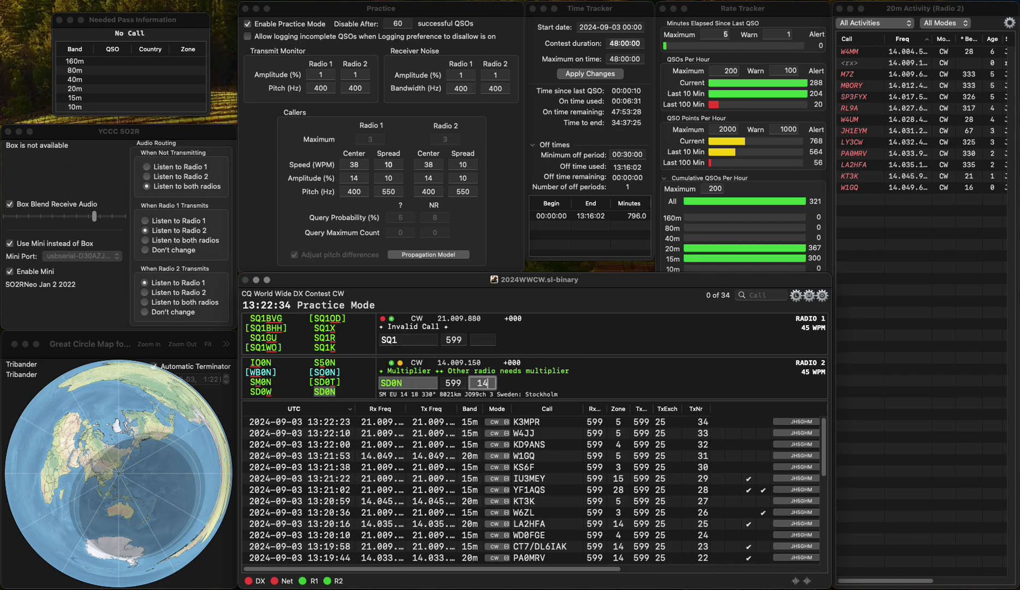
key(Return)
- Complete the call on Radio 1 as SQ1K, send the exchange and log the contact with zone 15
text(K)
key(Return)
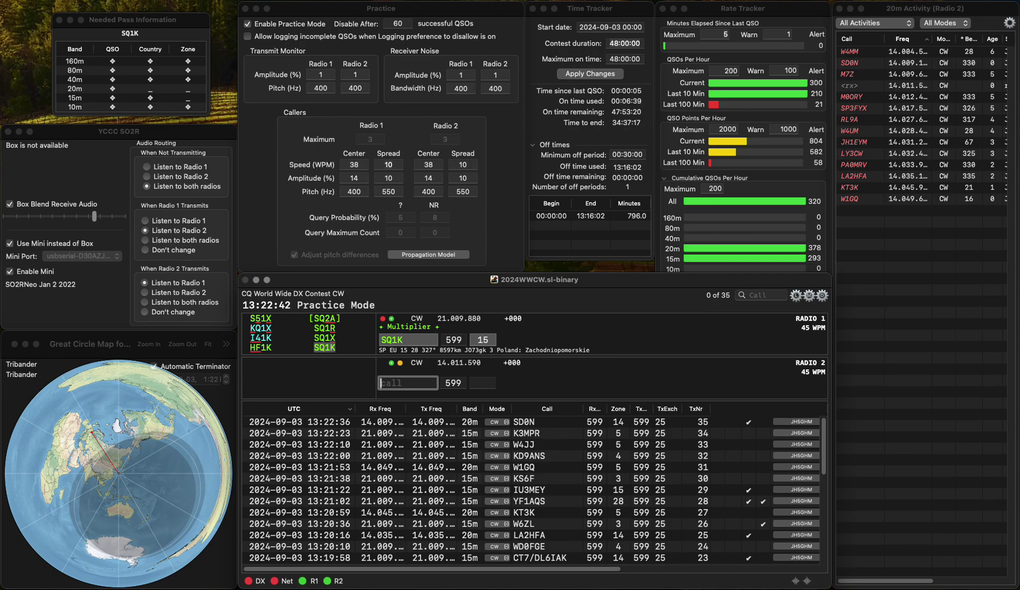
key(grave)
key(Return)
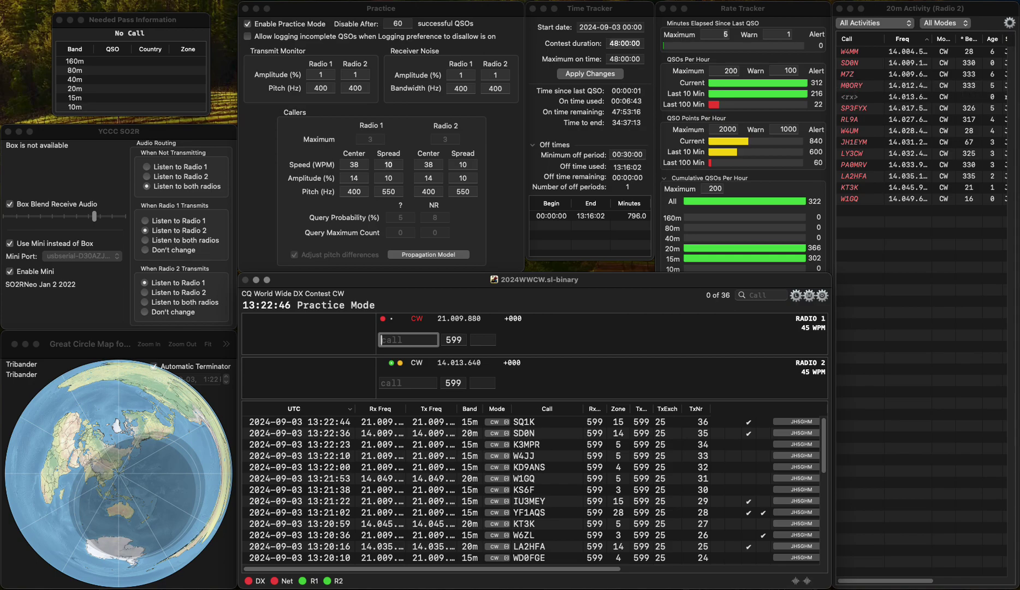
text(GW4)
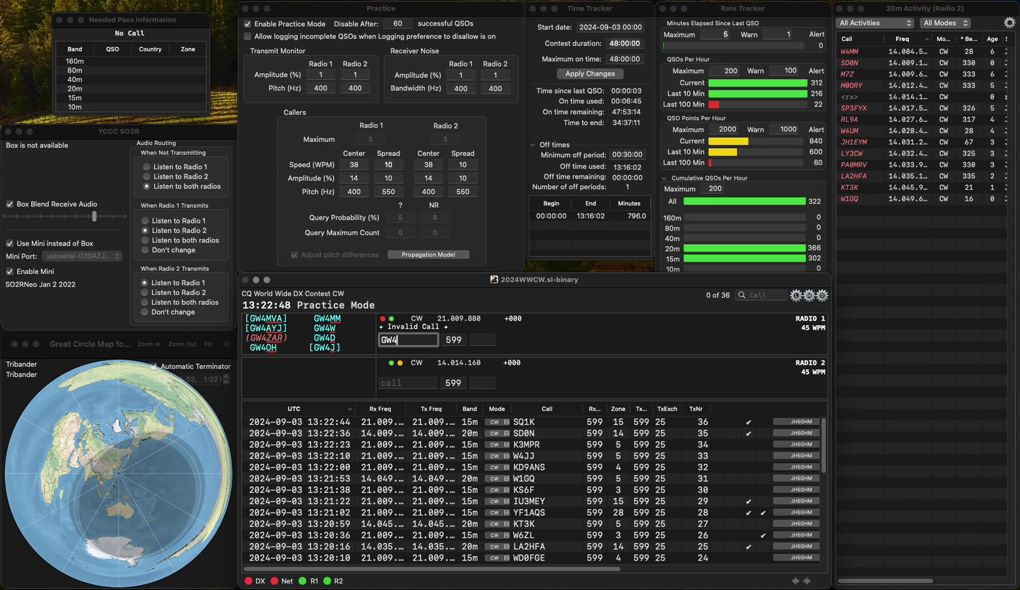
text(OKT)
key(space)
text(14)
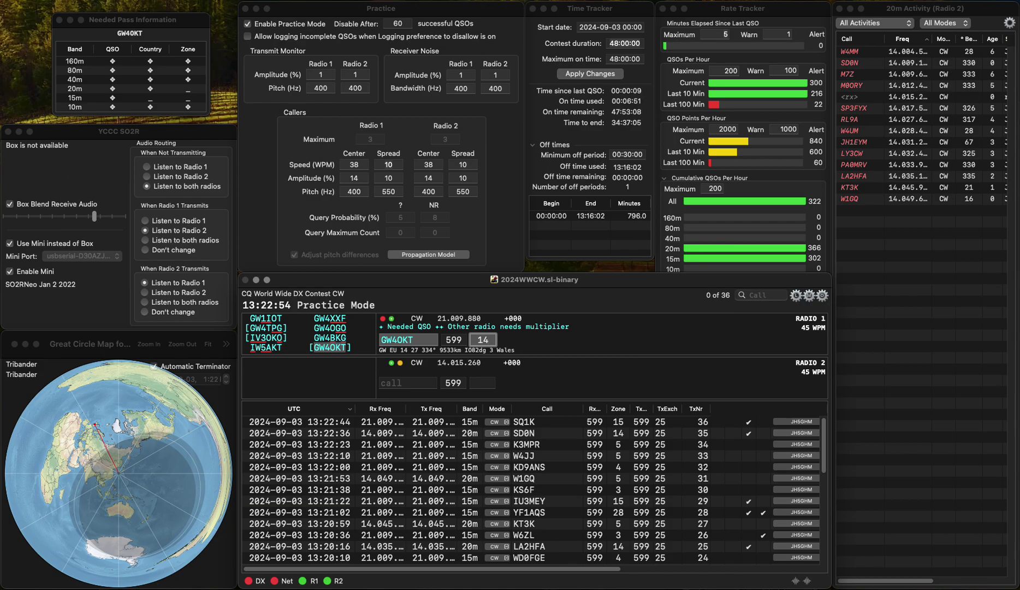
key(Return)
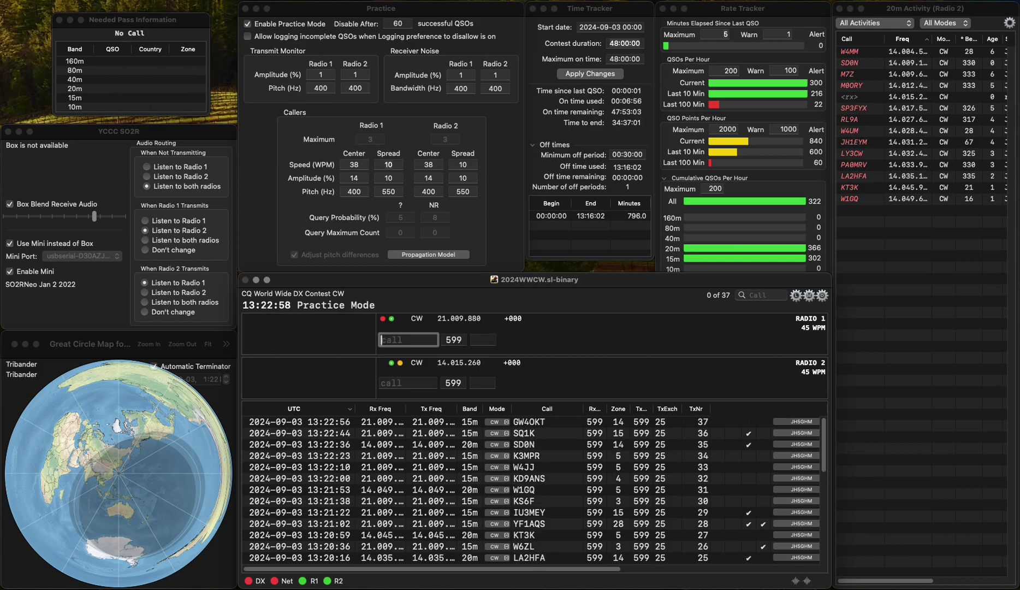
click(407, 383)
text(JA1DIO)
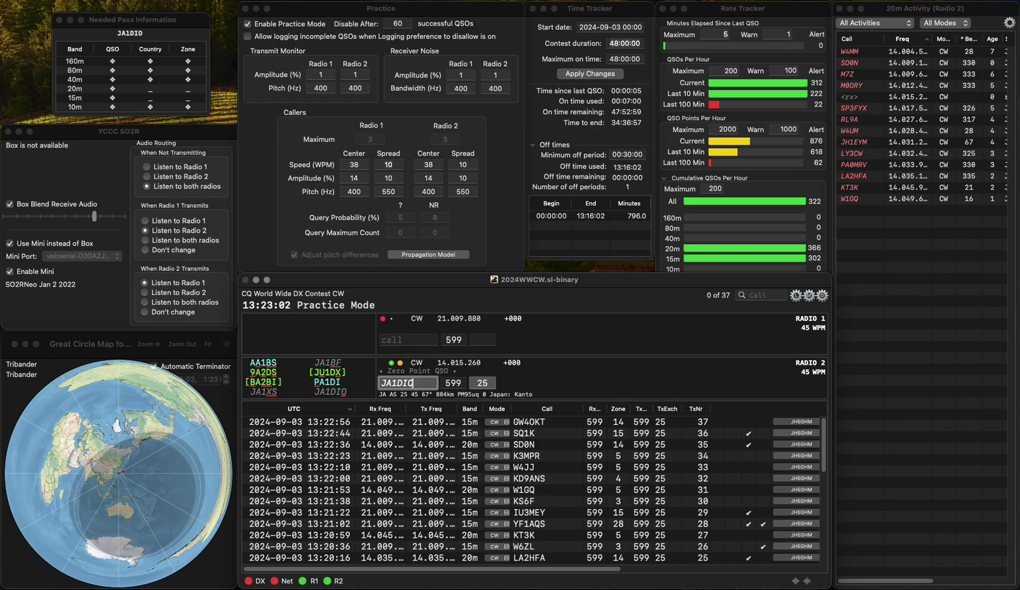
key(Return)
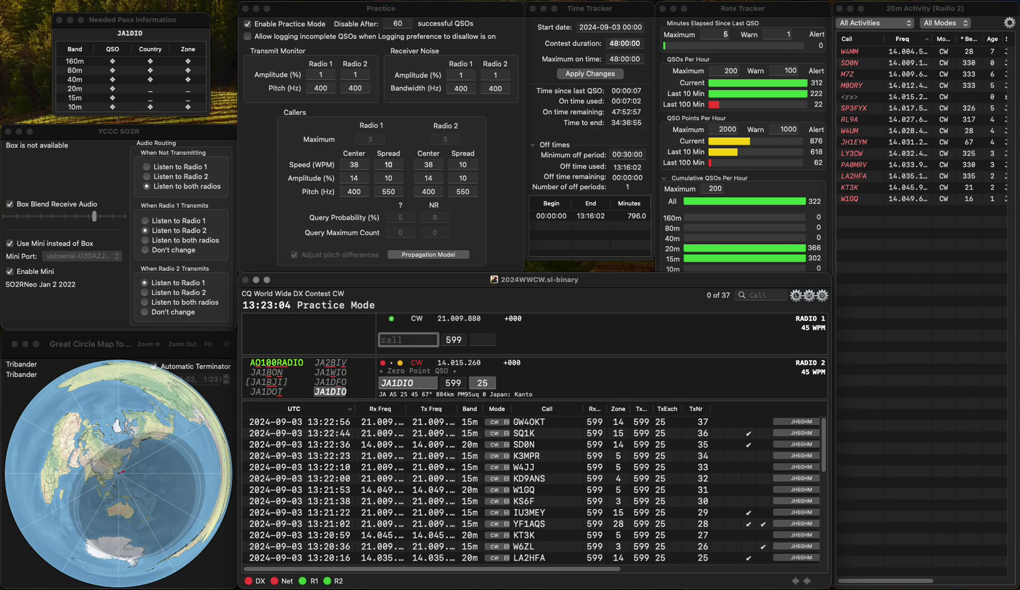
text(8WW)
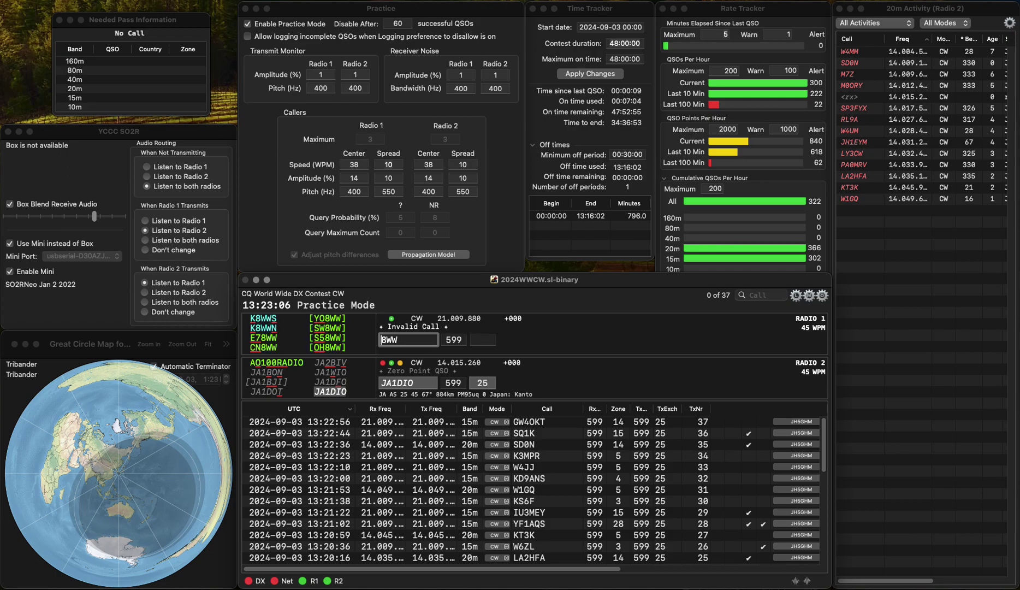
text(E7)
key(Return)
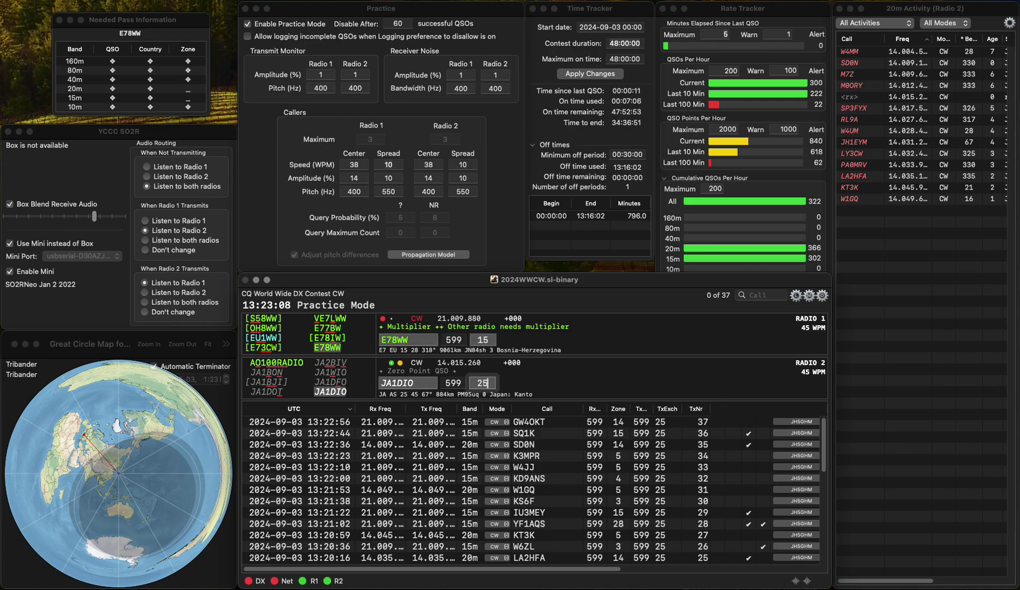
key(Return)
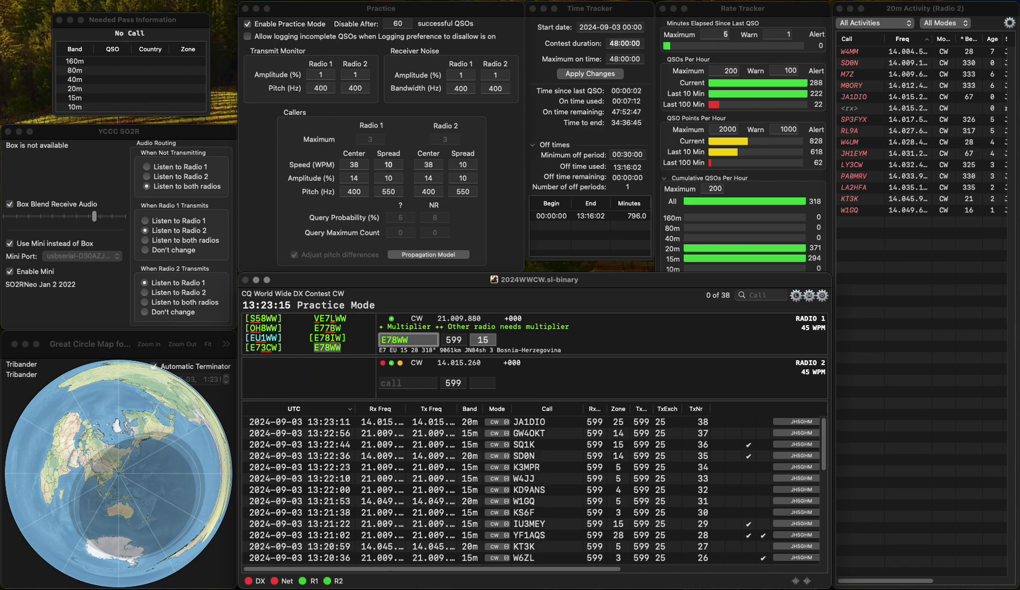
key(Return)
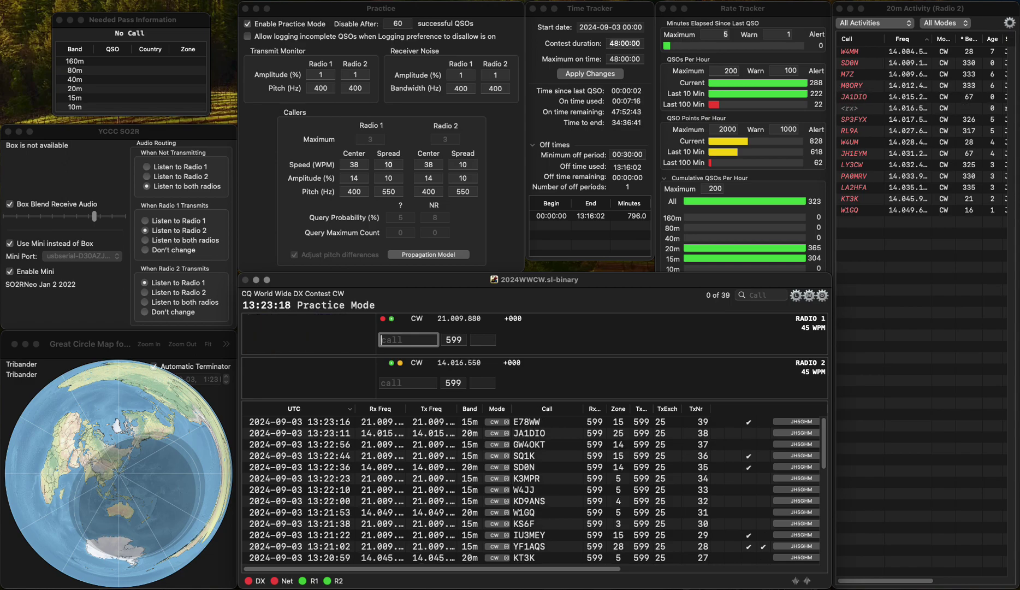
- Enter the caller on Radio 1, correct the call to RK9MWO and log the contact with zone 17
text(LRGMWO)
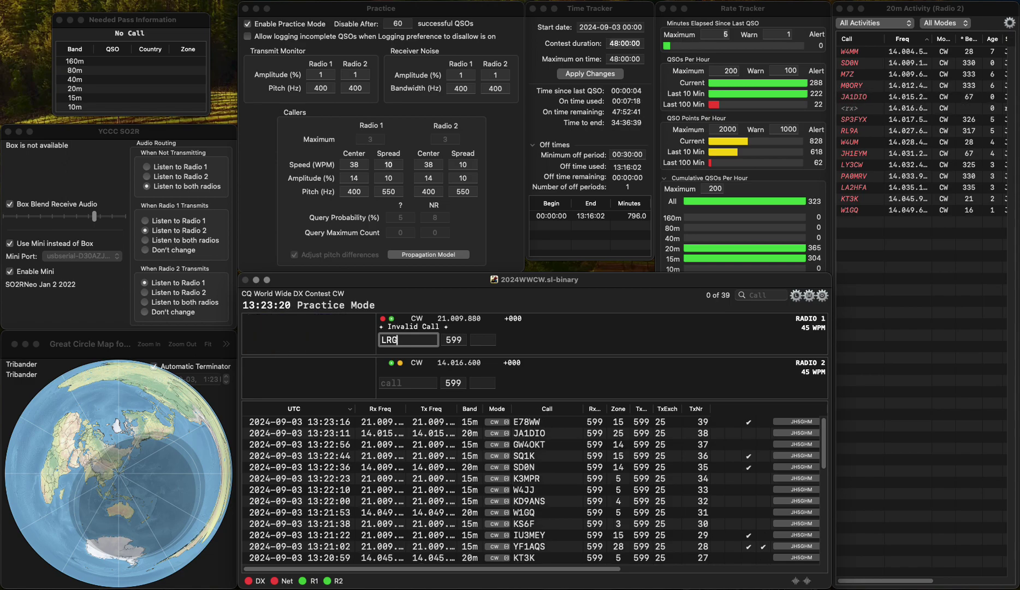
key(Left)
key(Left)
key(BackSpace)
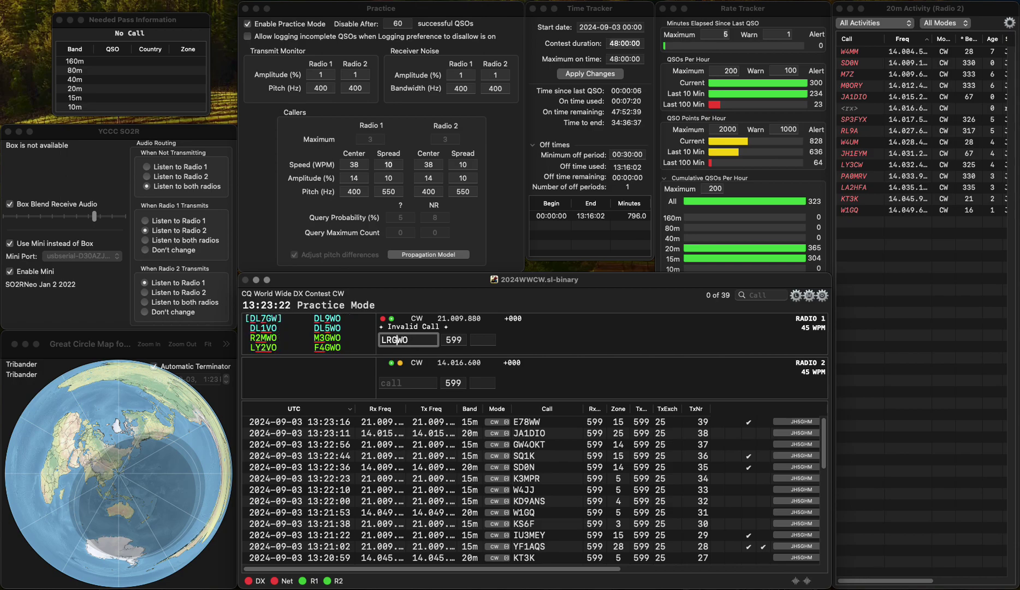
key(Left)
key(Left)
key(Left)
key(Right)
text(K9)
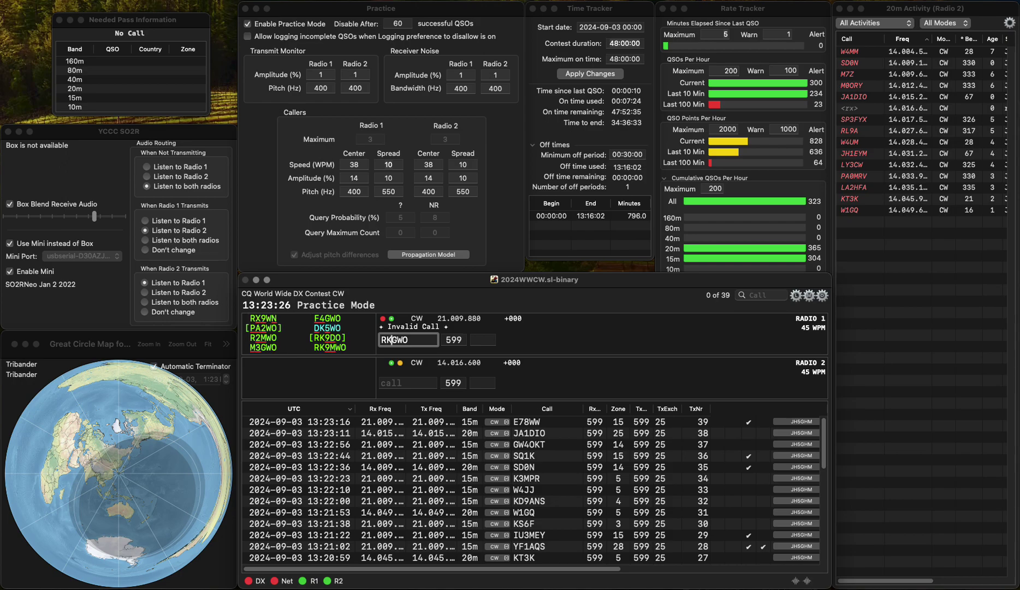
key(Delete)
text(M)
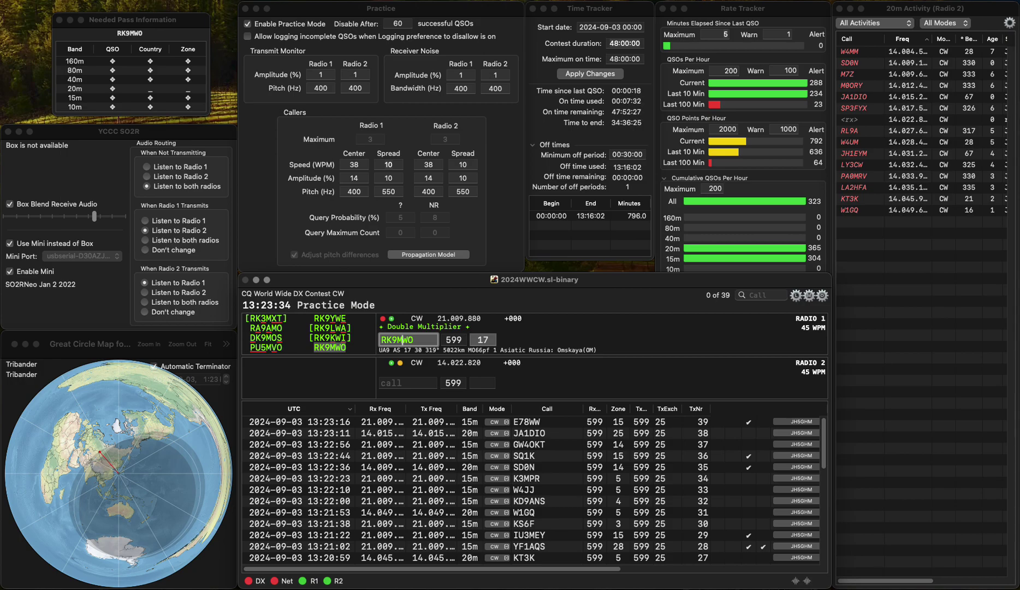
key(Return)
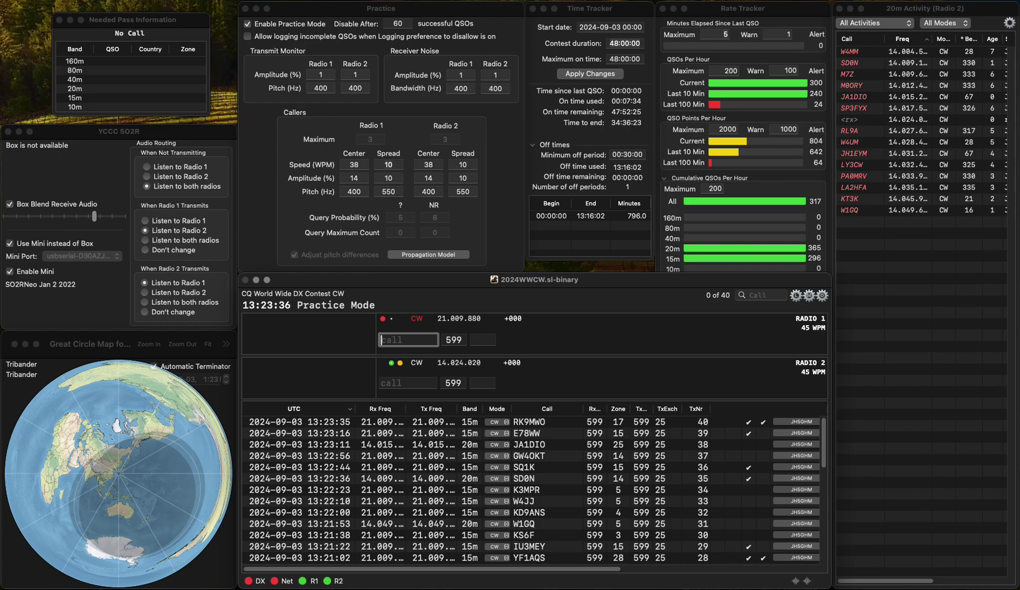
text(VR2WA)
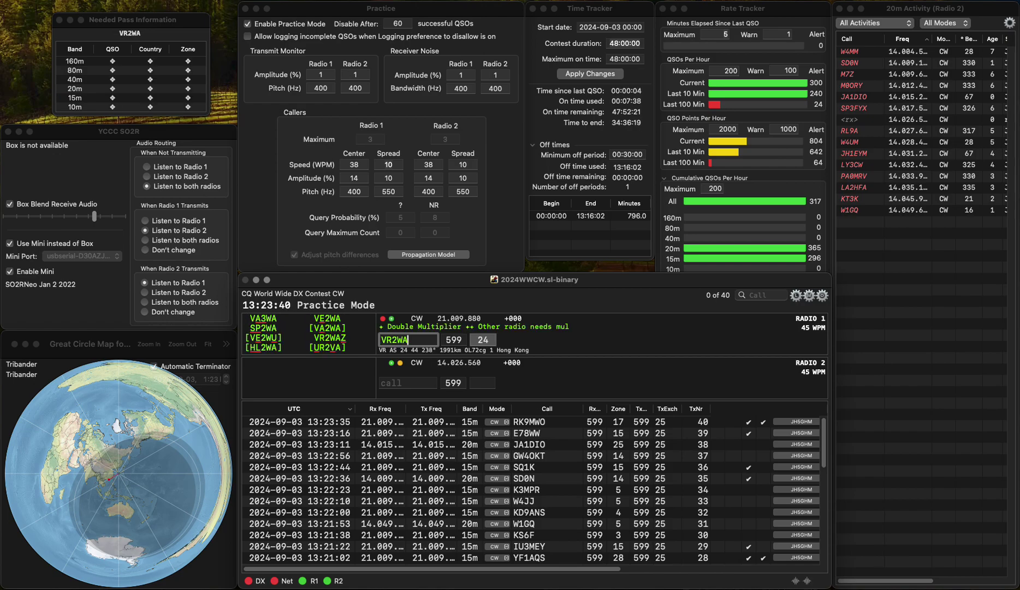
text(Z)
key(Return)
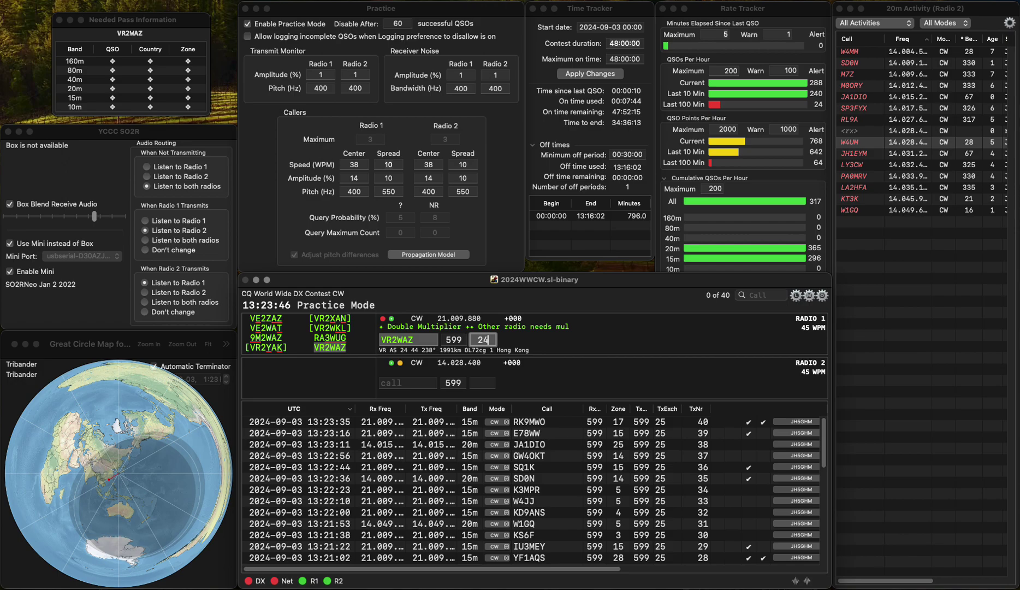
key(Return)
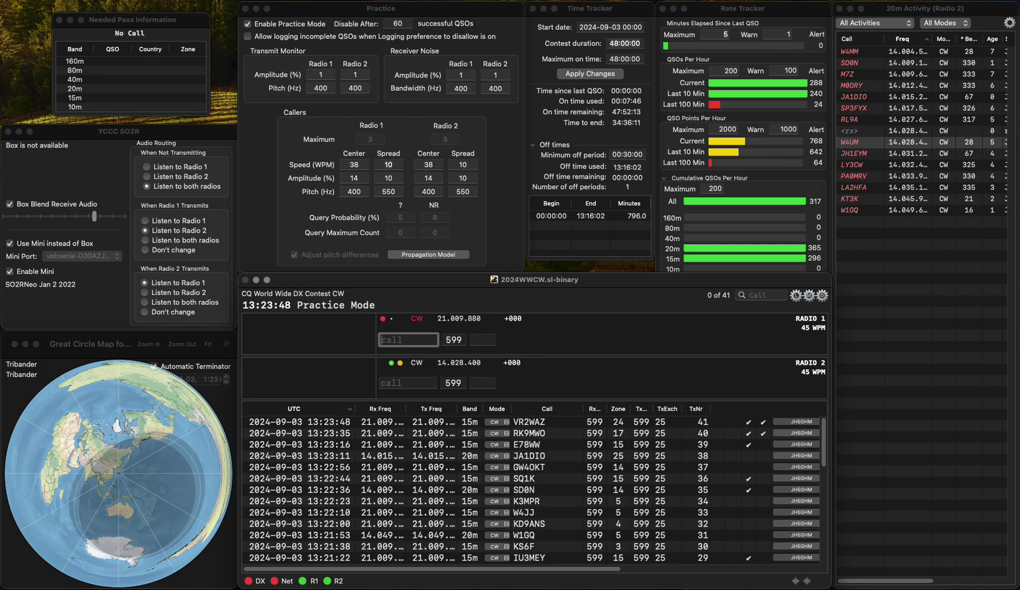
key(Down)
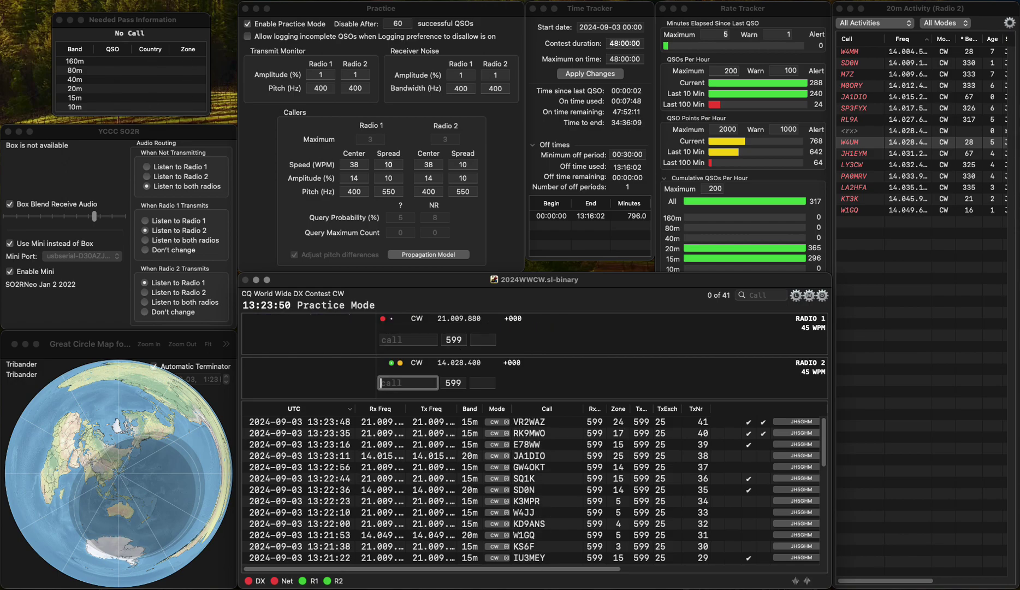
key(Up)
key(F1)
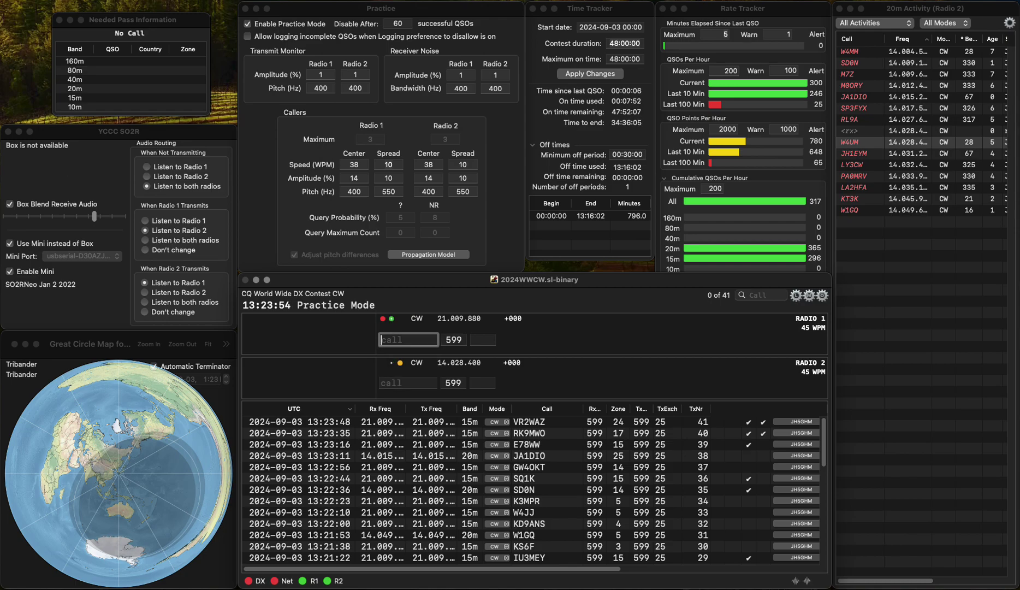
text(K6TTT)
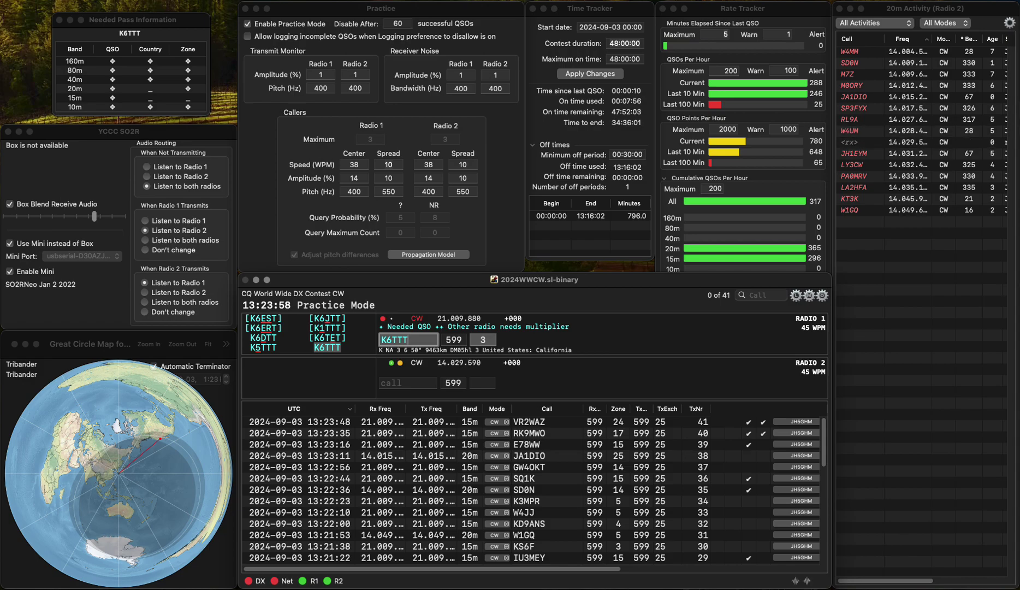
key(Tab)
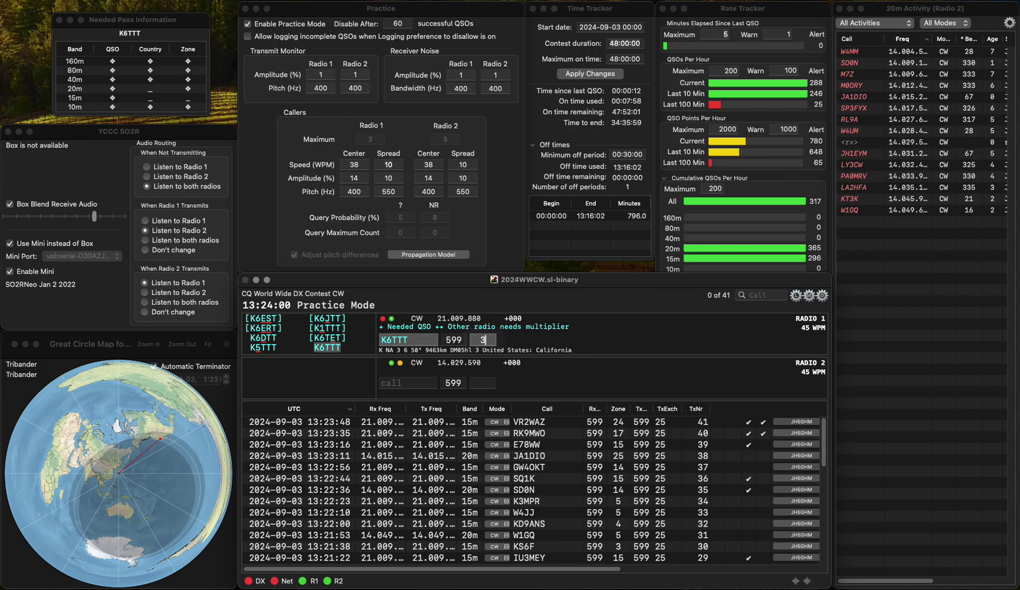
key(Return)
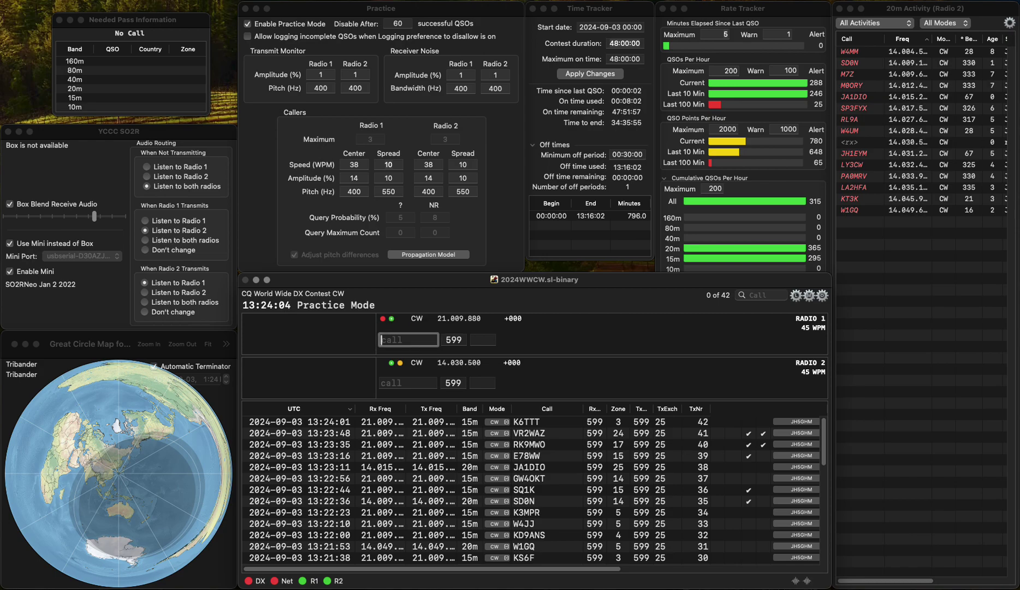
text(B2PS)
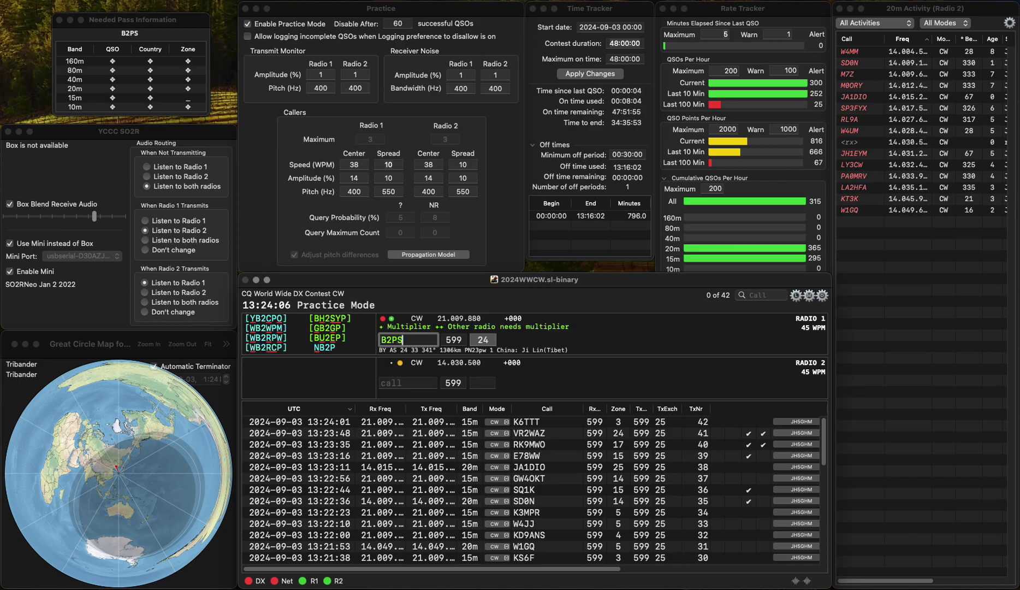
text(U)
key(Home)
text(Y)
key(Return)
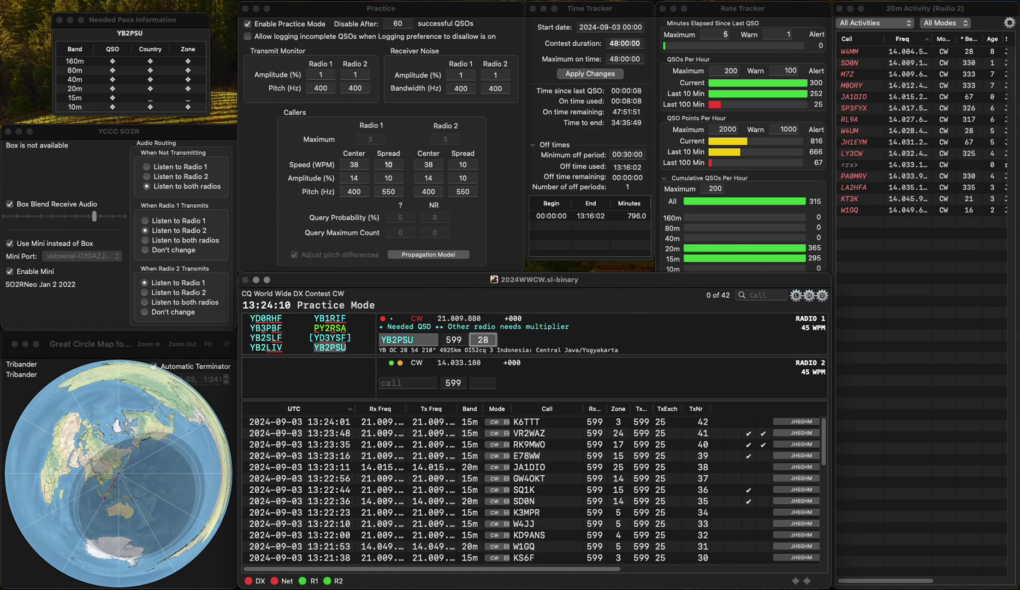
key(Tab)
- Clear the stray entry on Radio 2, enter GX6BBC on Radio 1 and log the contact with zone 14
text(K)
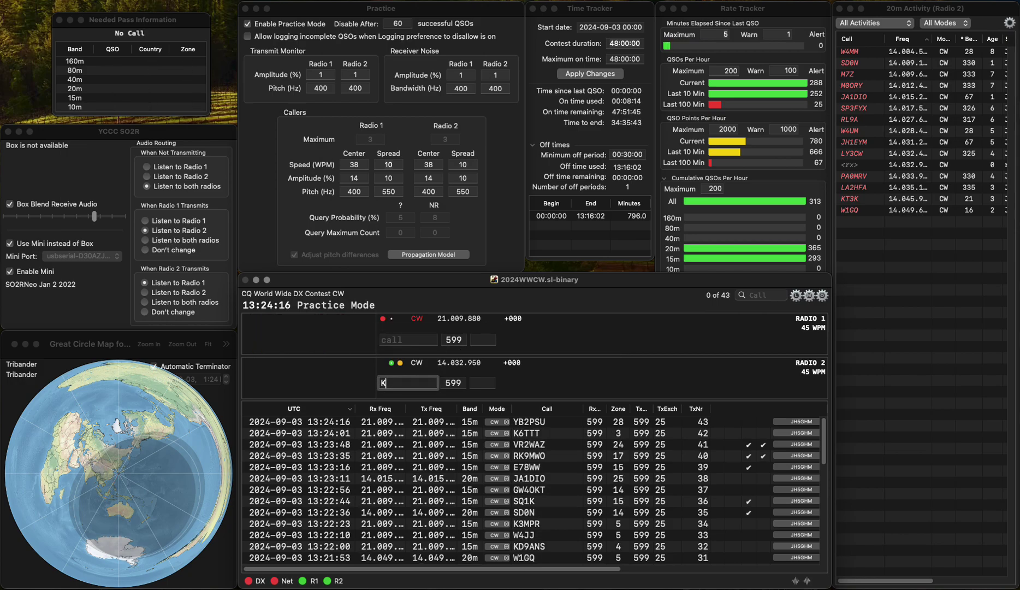
key(BackSpace)
key(Up)
text(GX6BBC)
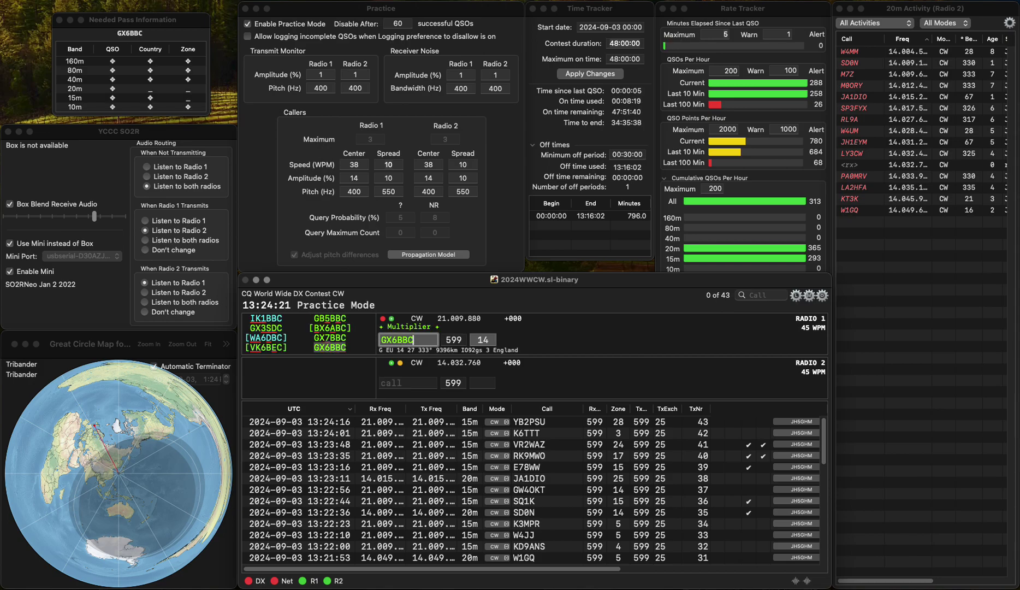
key(space)
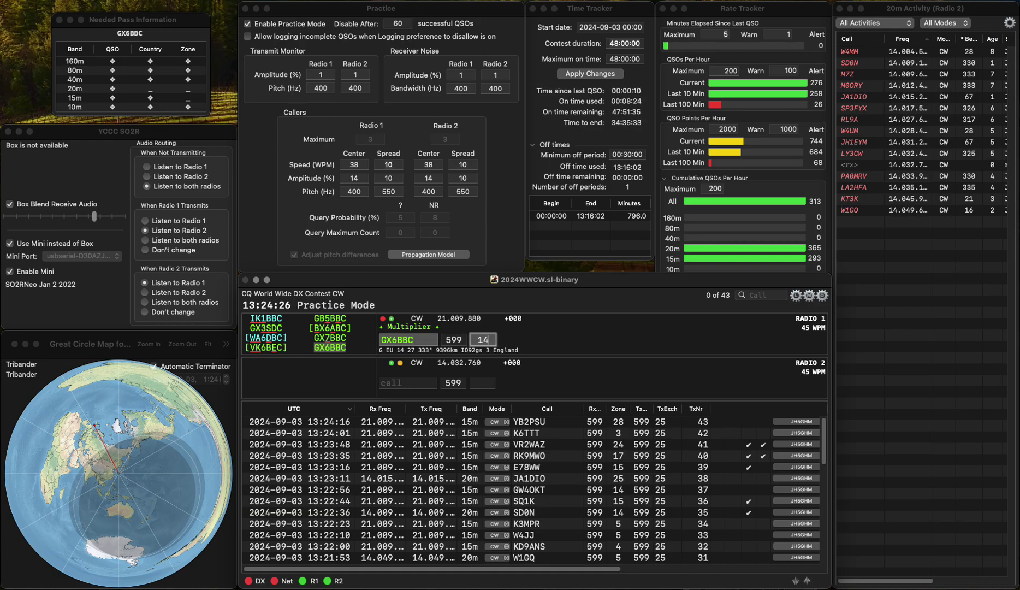
key(Return)
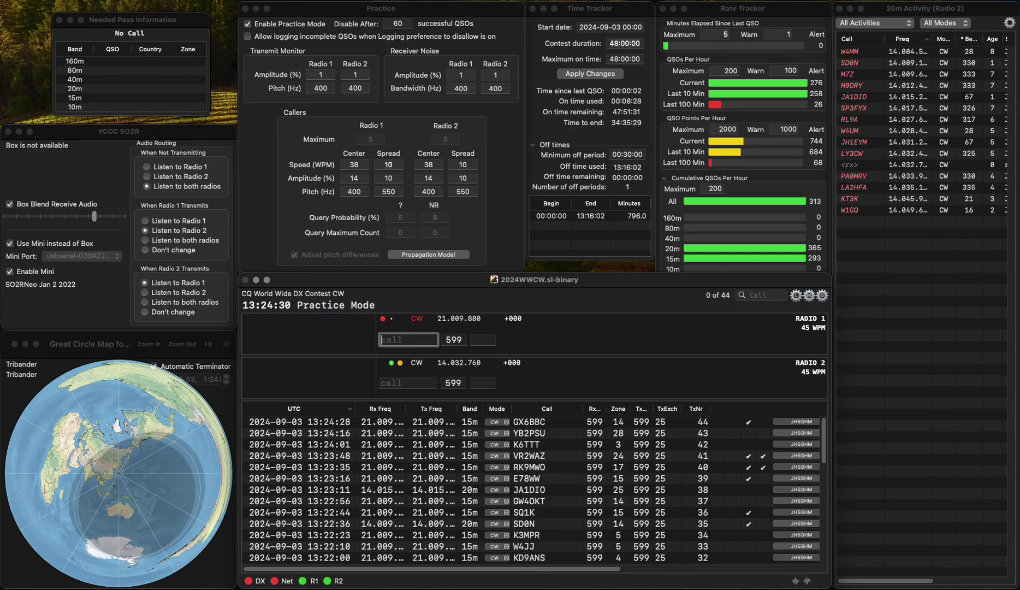
- Enter the caller on Radio 1, correct the call to SP2RF and send the exchange
text(SP)
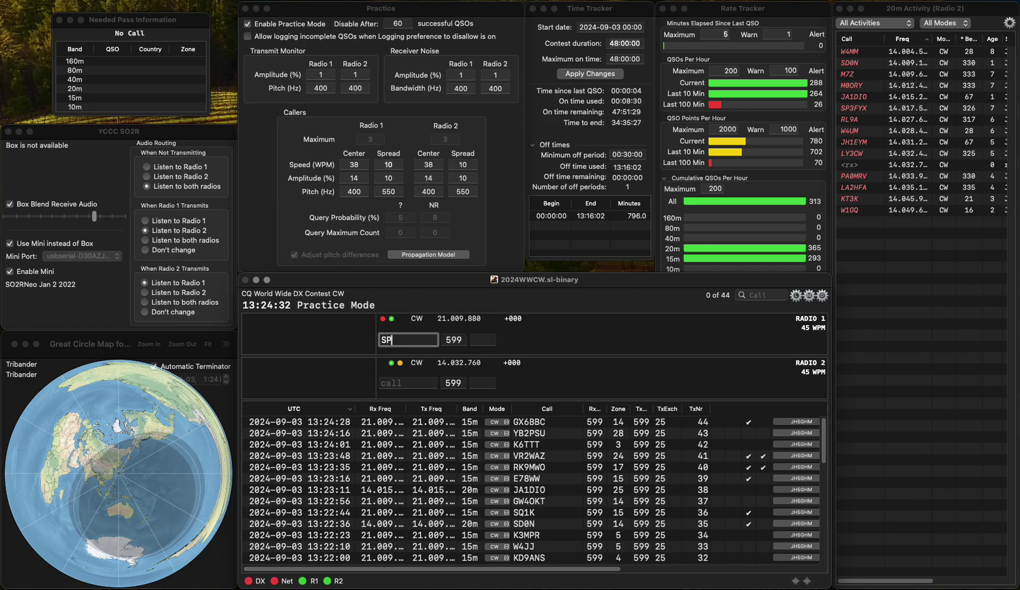
text(3RF)
key(Left)
key(Left)
key(BackSpace)
text(2)
key(Return)
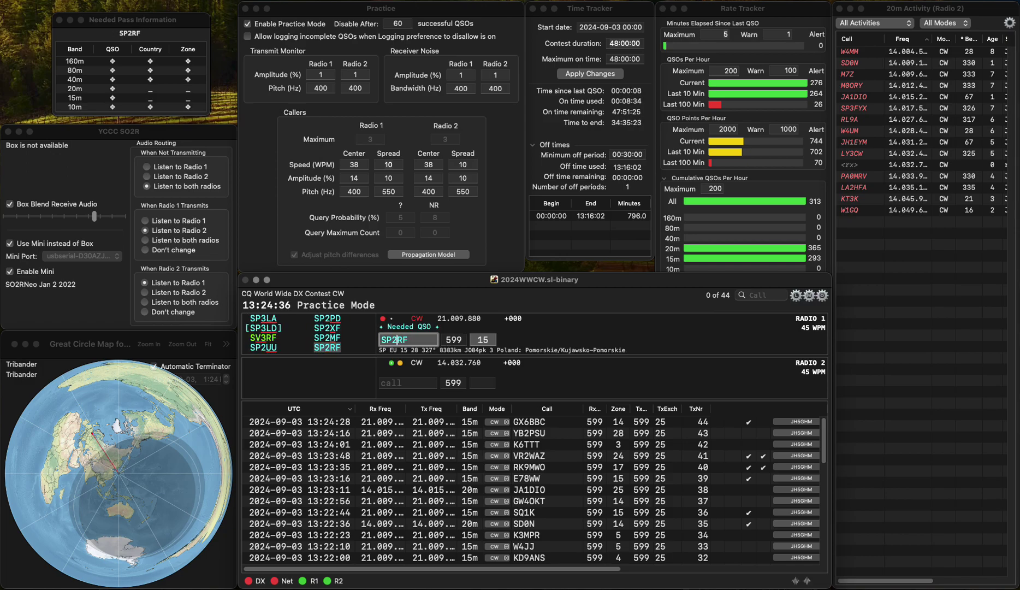
key(Down)
text(YD2UED)
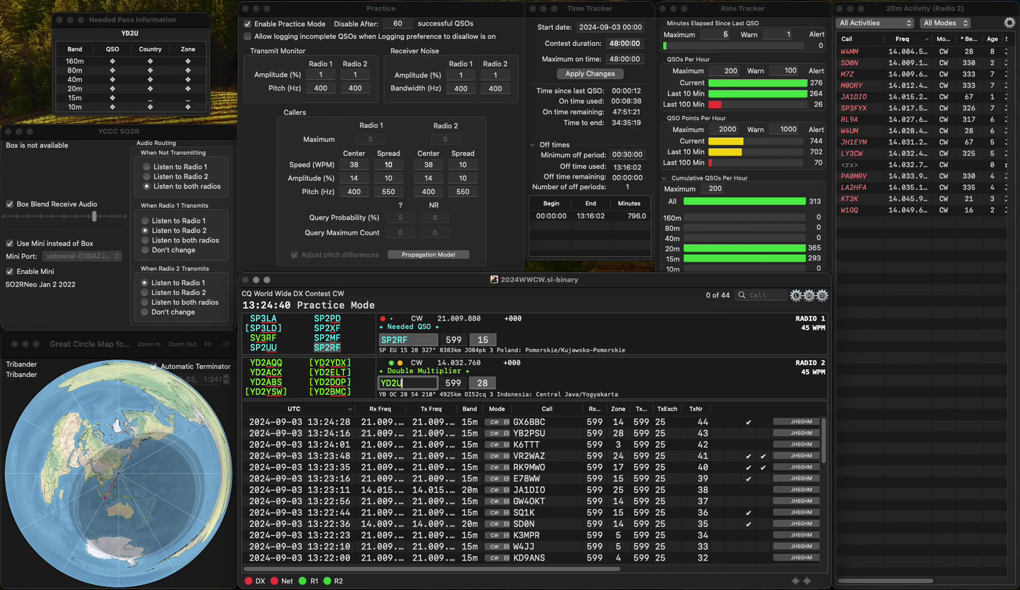
key(Up)
key(Return)
key(Down)
key(Return)
key(Up)
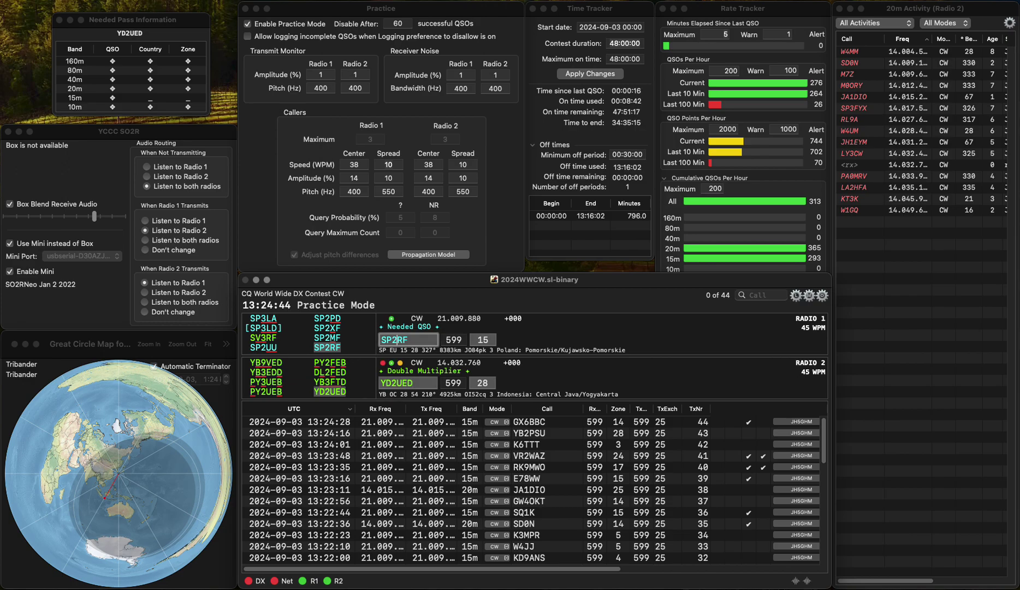
key(Return)
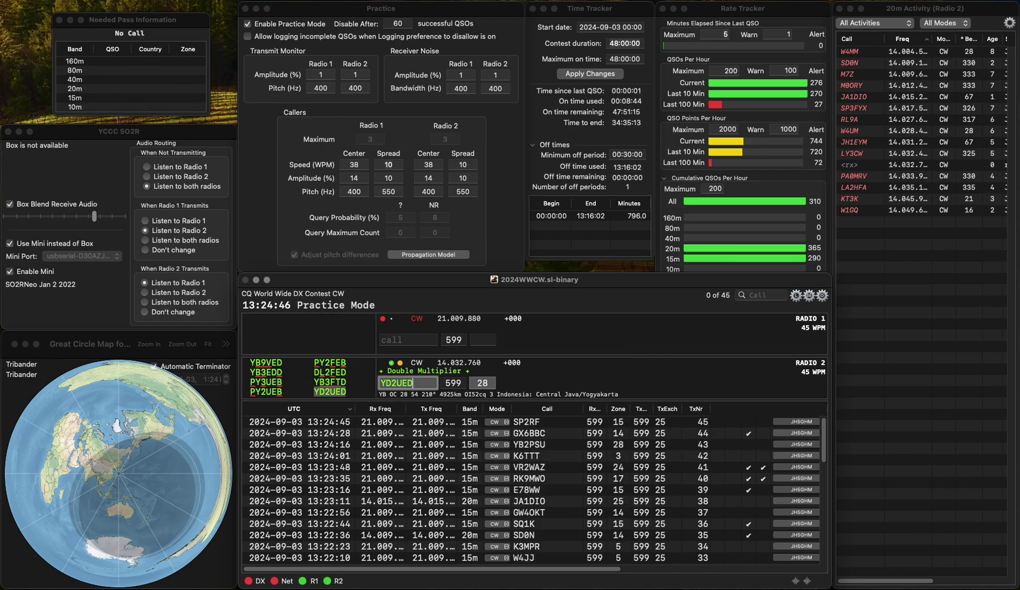
- Start the next Radio 1 caller with the prefix LY and log YD2UED on Radio 2 with zone 28
key(space)
key(Tab)
text(LY)
key(grave)
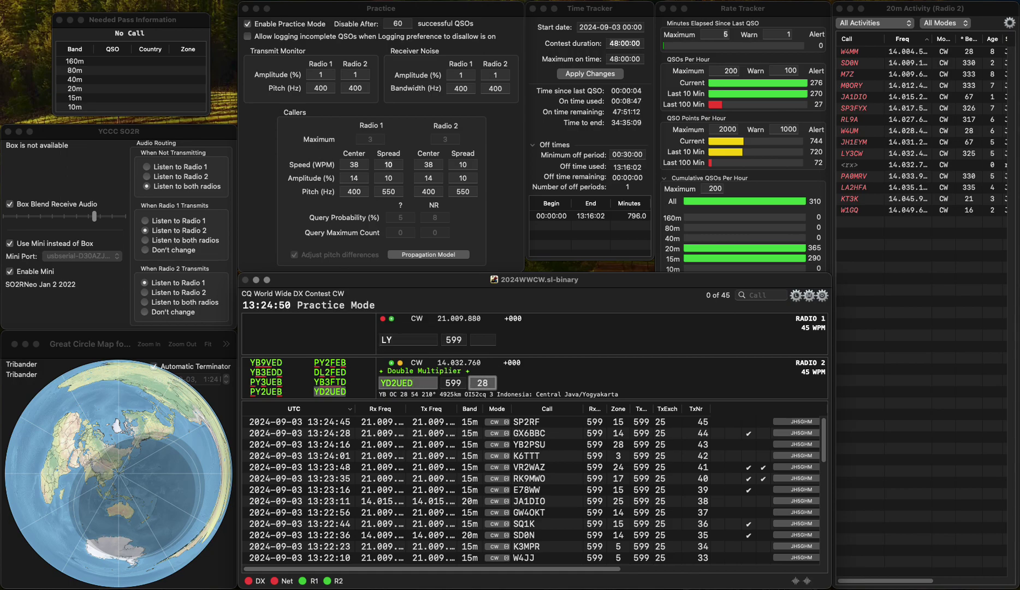
key(Return)
- Complete the Radio 1 call as LY2EW and send the exchange
key(grave)
text(2EW)
key(Return)
key(grave)
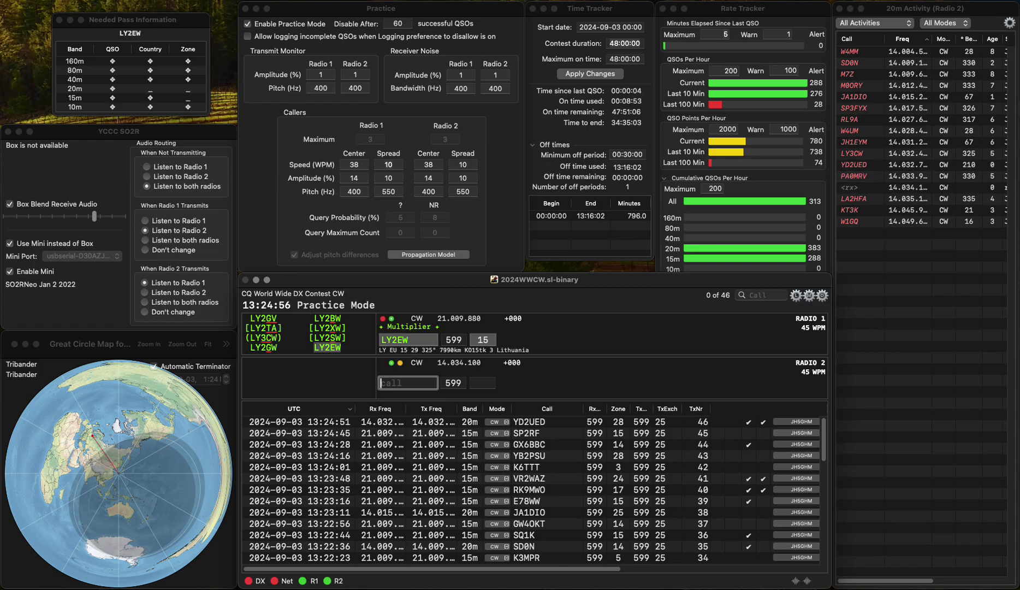
- Enter PA0MRV on Radio 2 and log LY2EW on Radio 1 with zone 15
text(PA)
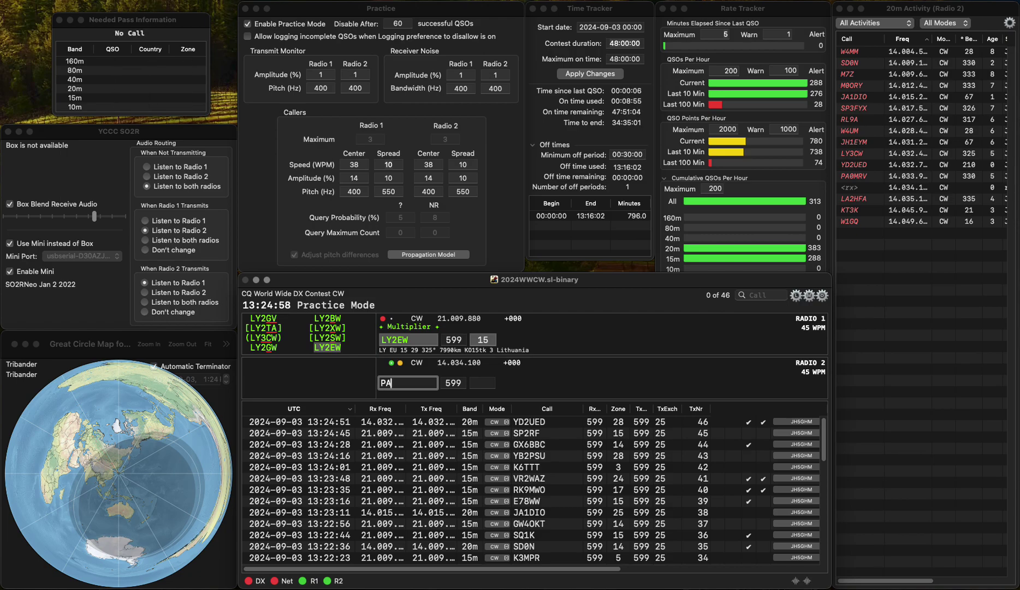
text(0MRV)
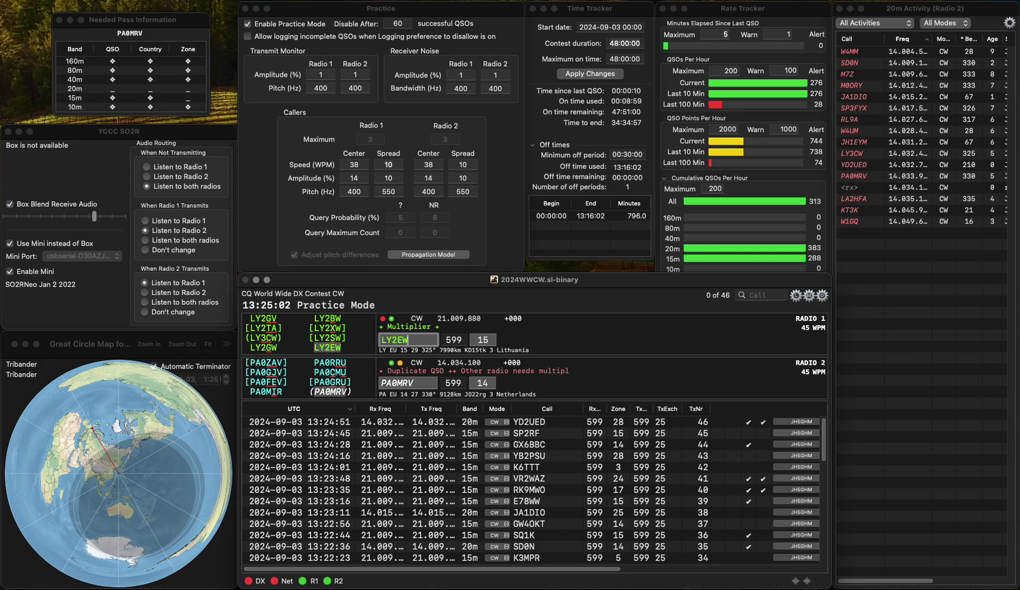
key(Return)
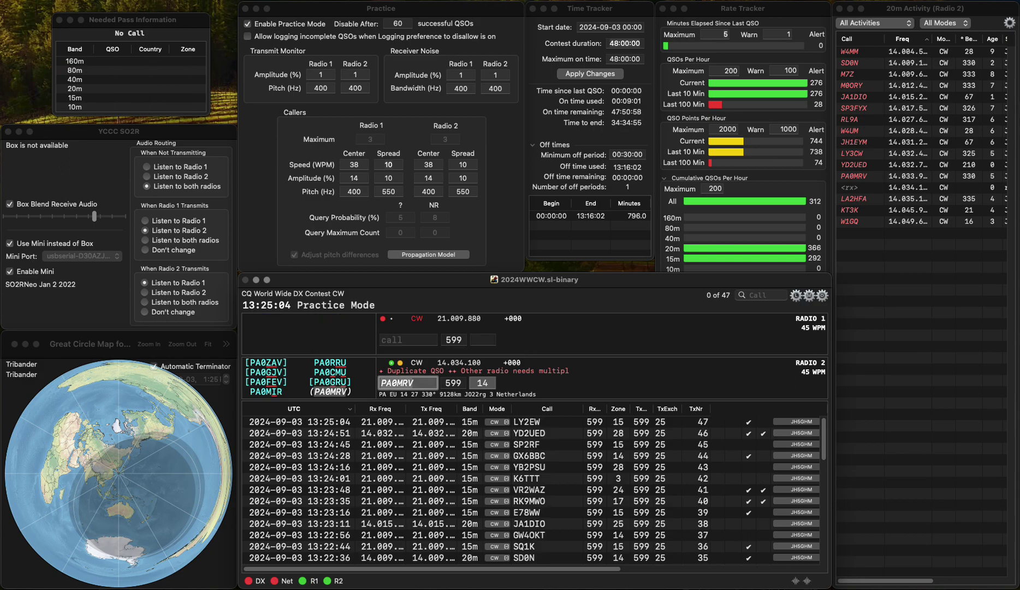
key(Escape)
key(Up)
text(W0JH)
key(Return)
text(N2UU)
key(Return)
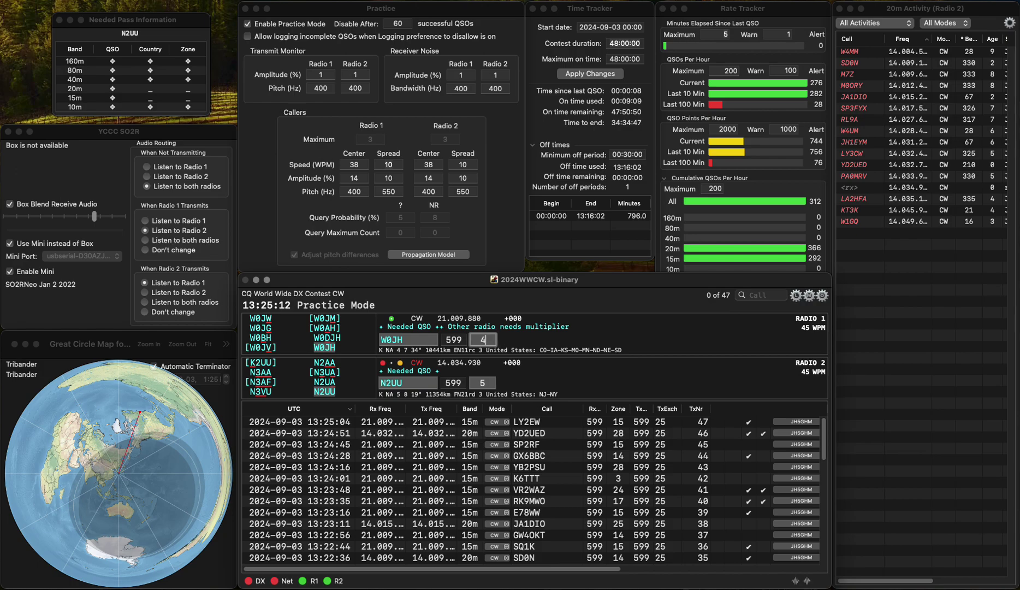
key(Return)
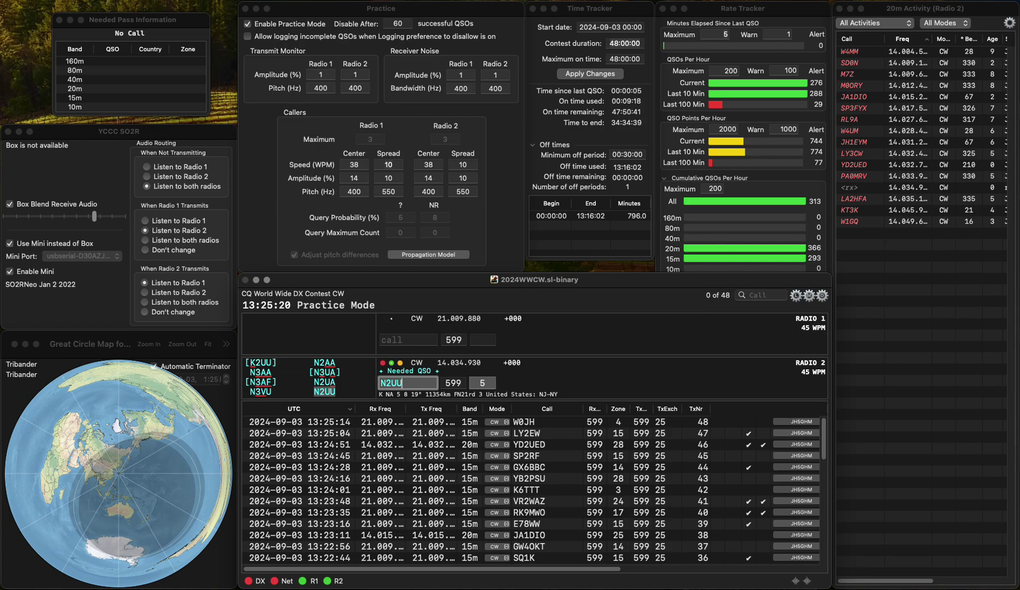
key(Return)
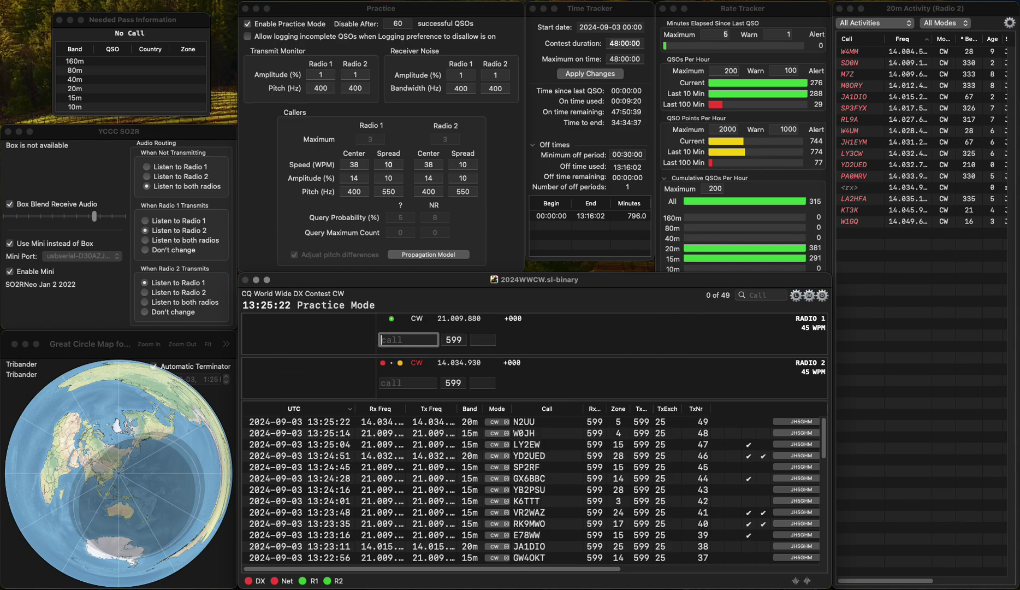
- Enter LZ1HM on Radio 1 and log the contact with zone 20
text(LZ1)
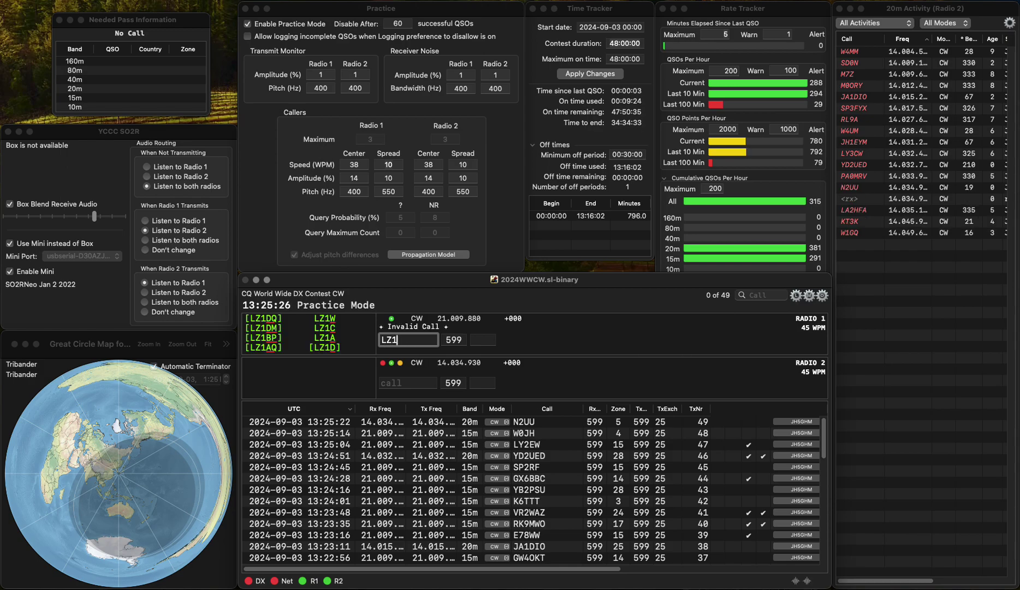
text(HM)
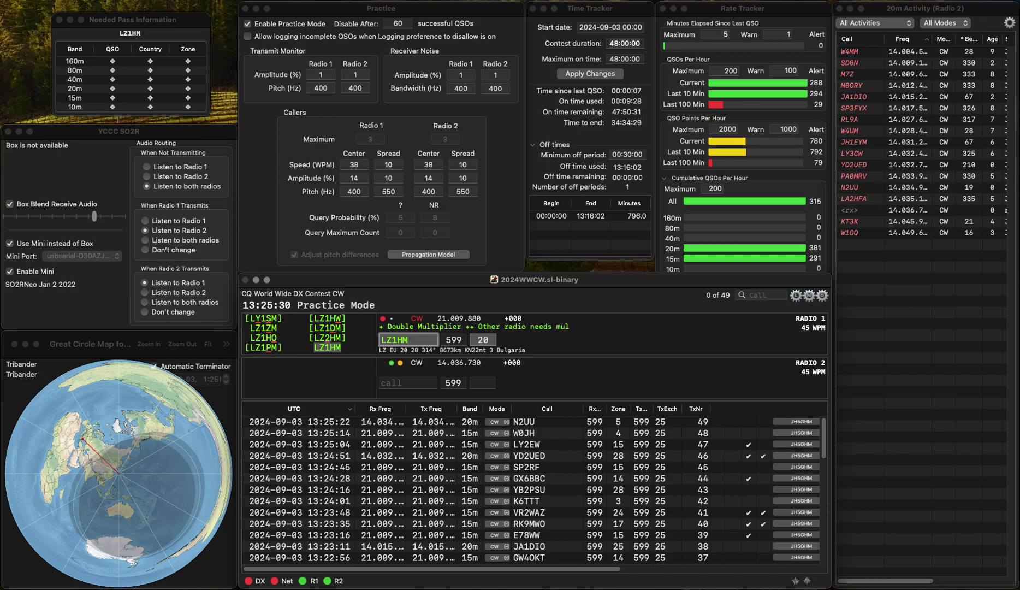
key(Tab)
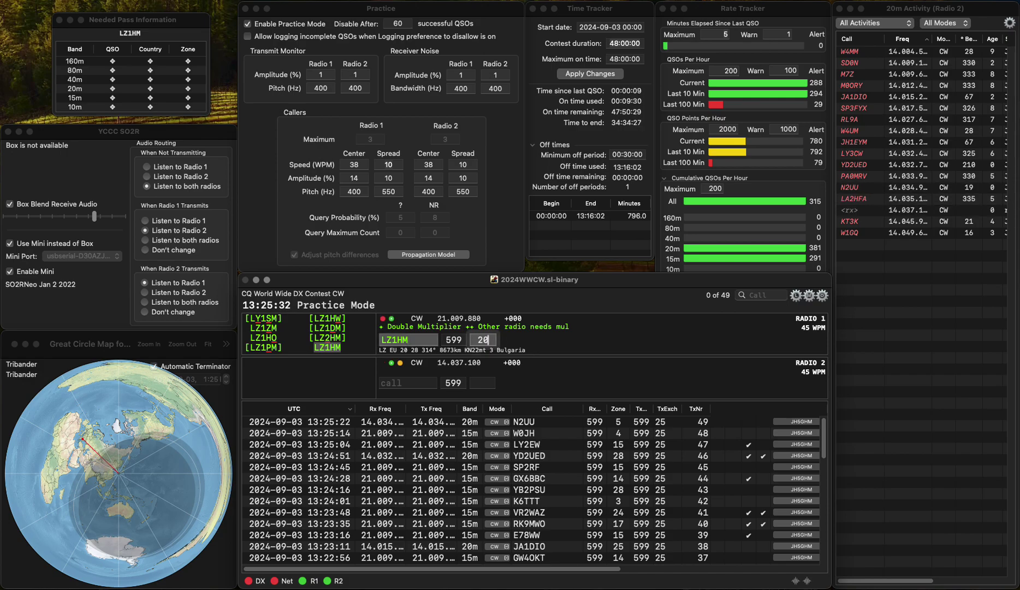
key(Return)
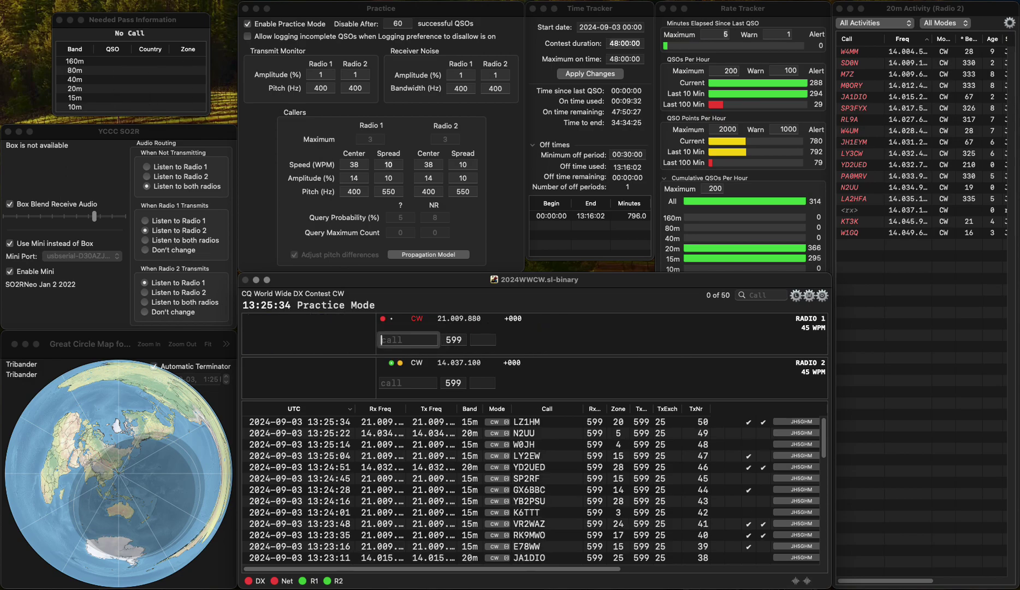
- Enter OK1TVL on Radio 1 and send the exchange
key(backslash)
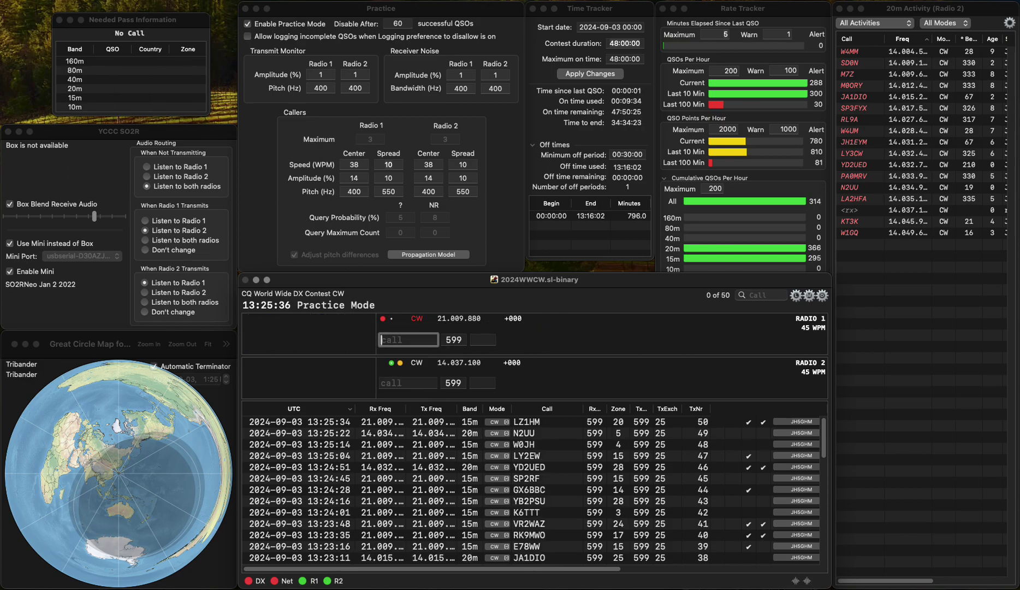
text(OK1TVL)
key(Return)
- Enter 9A2AJ on Radio 2, send the exchange, and log both OK1TVL and 9A2AJ with zone 15
text(9A)
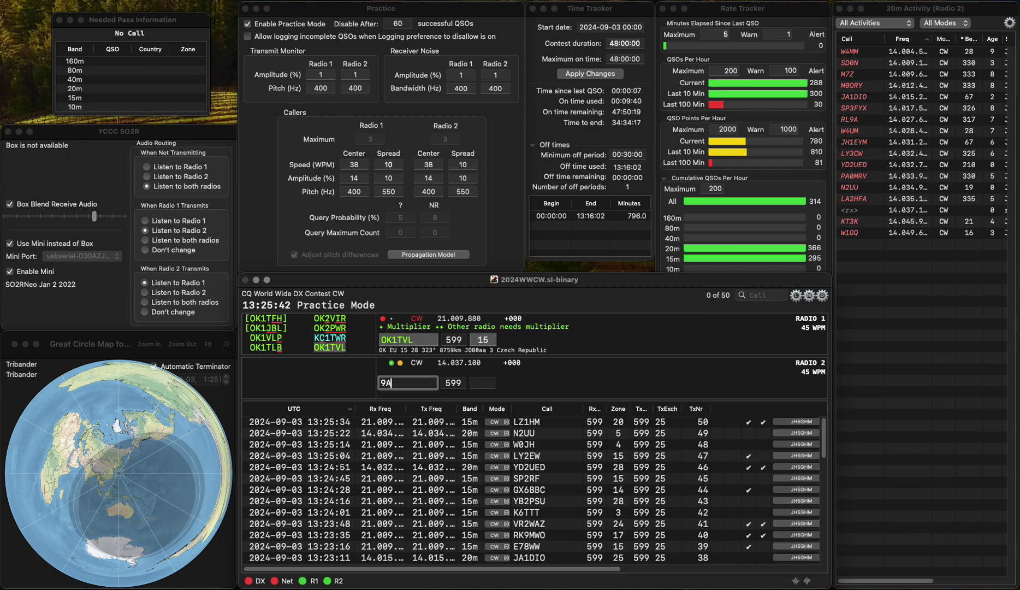
text(2AJ)
key(Return)
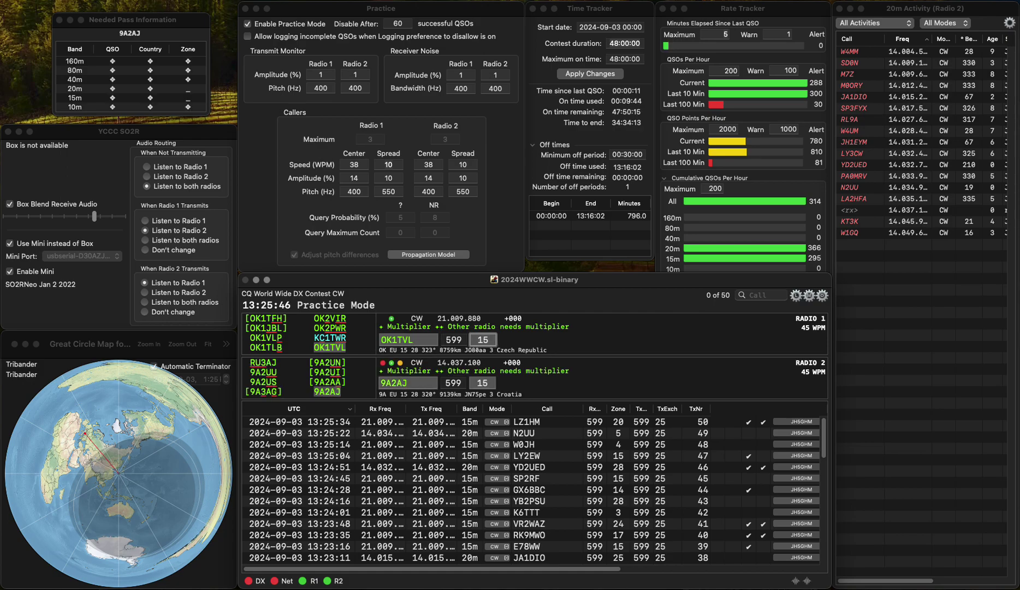
key(Return)
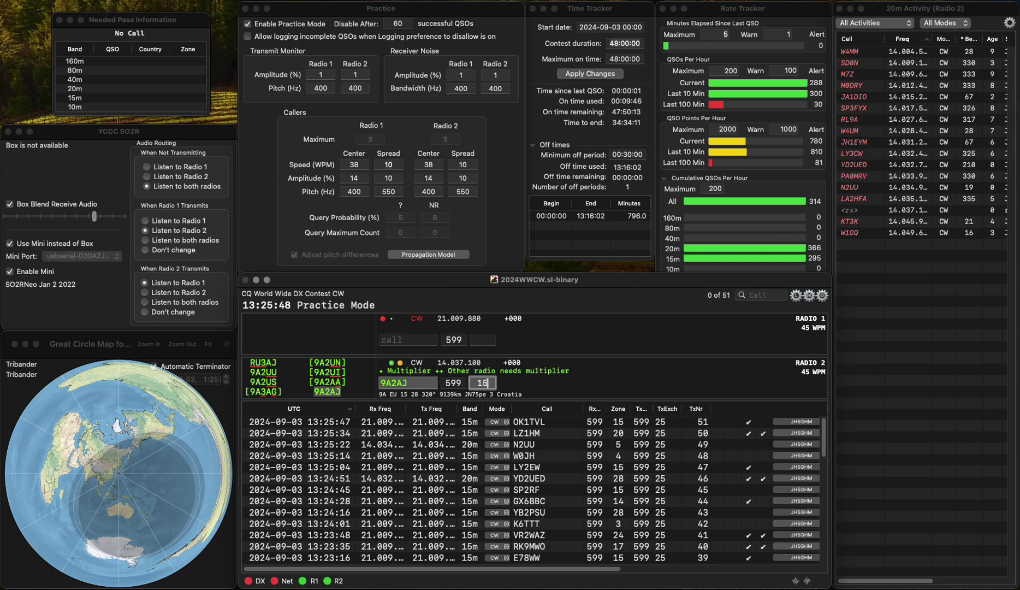
key(Return)
text(N4)
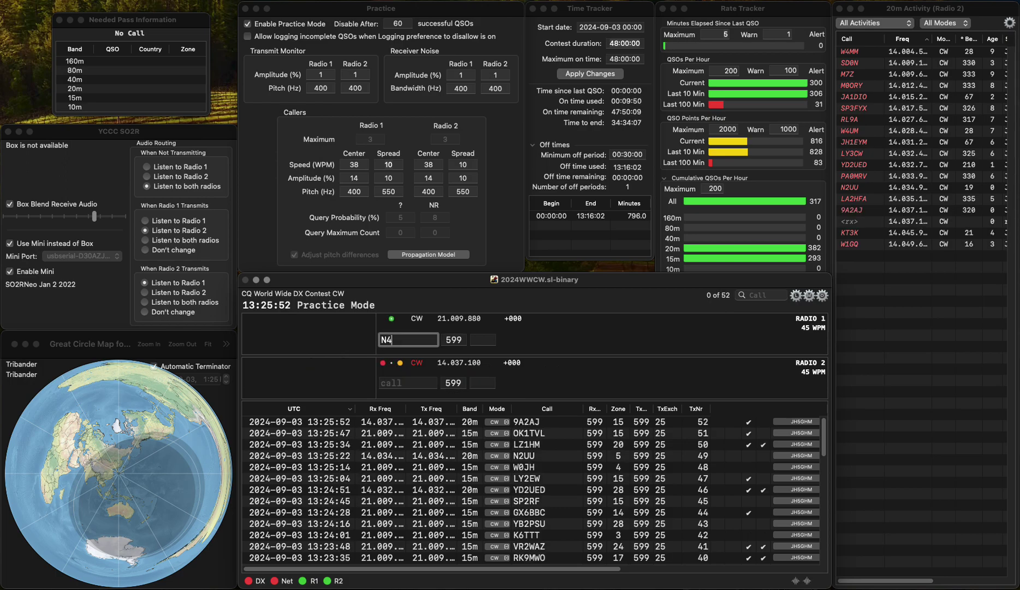
text(TSA)
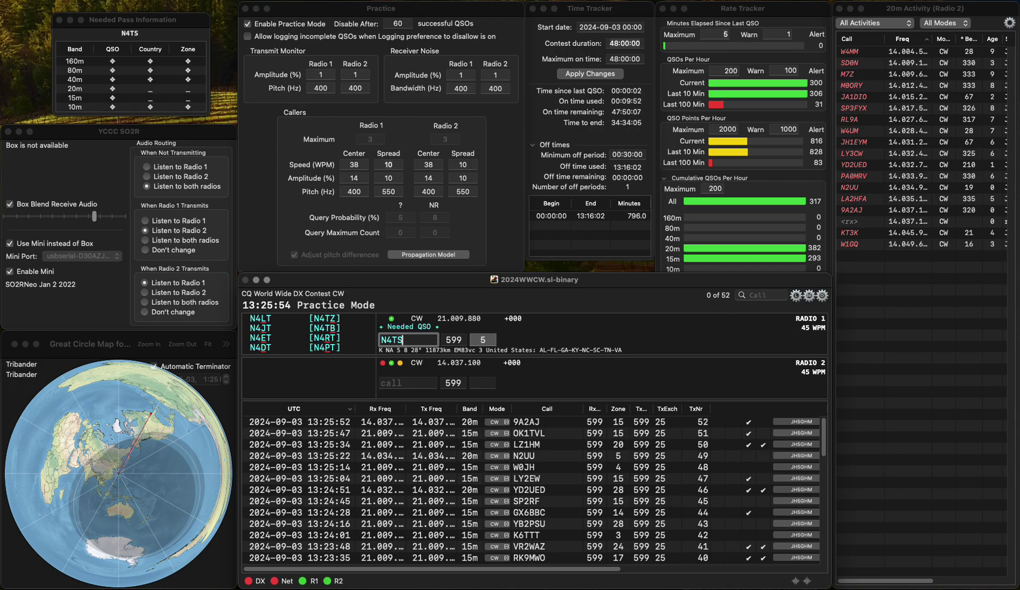
key(Return)
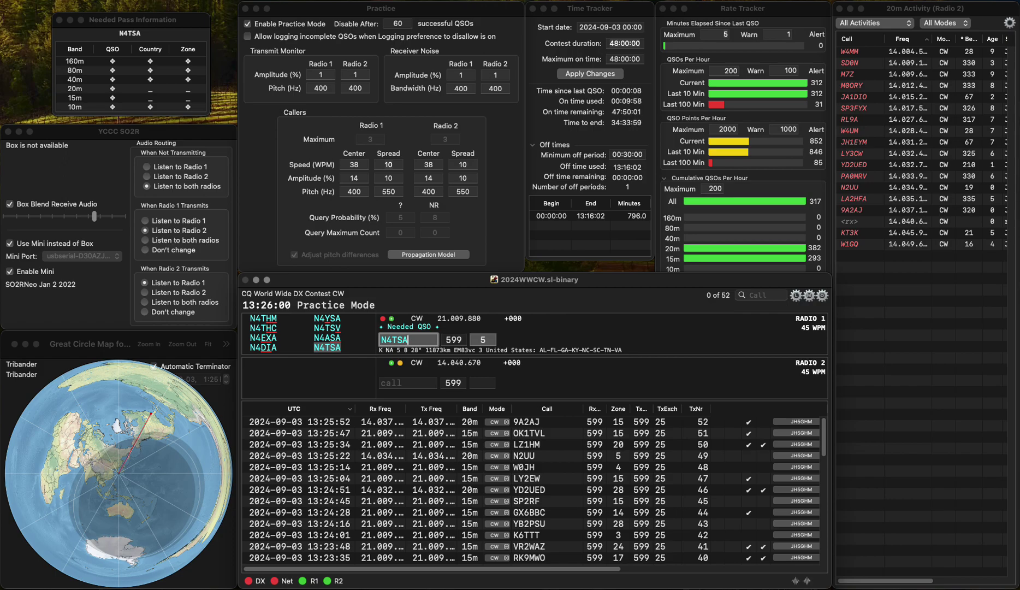
key(Return)
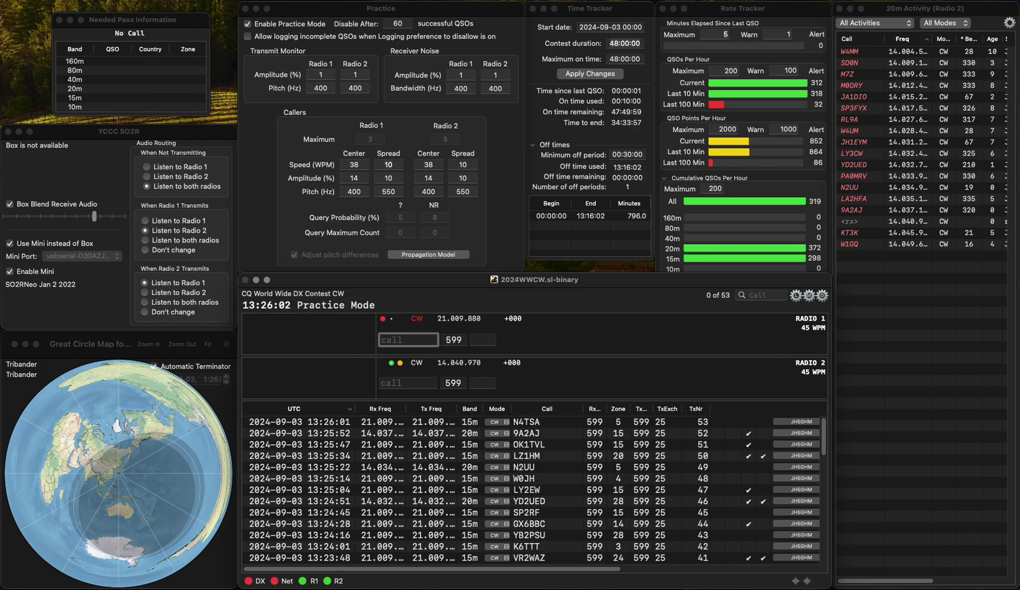
text(9EE)
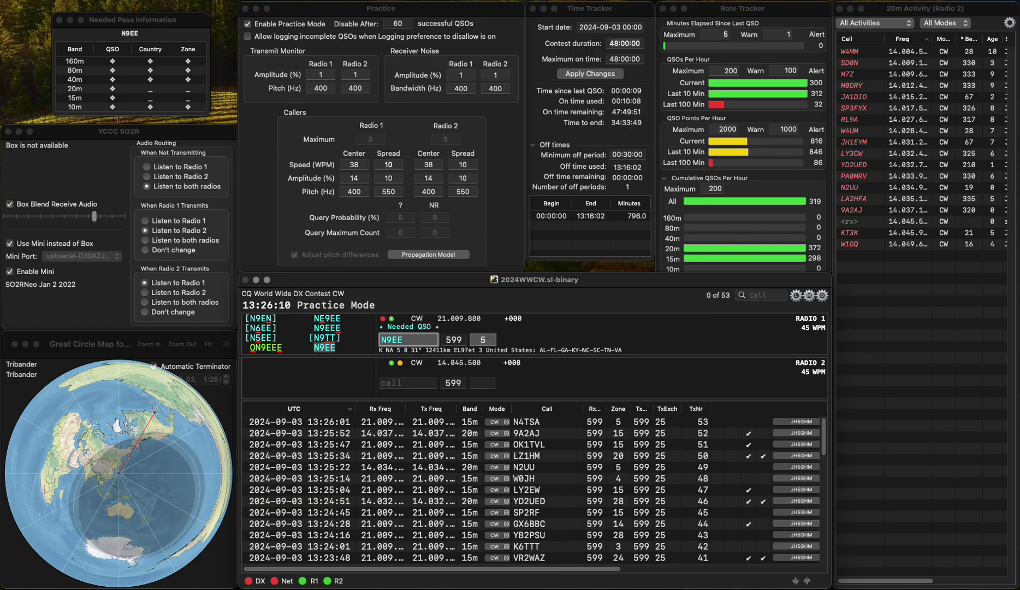
key(Return)
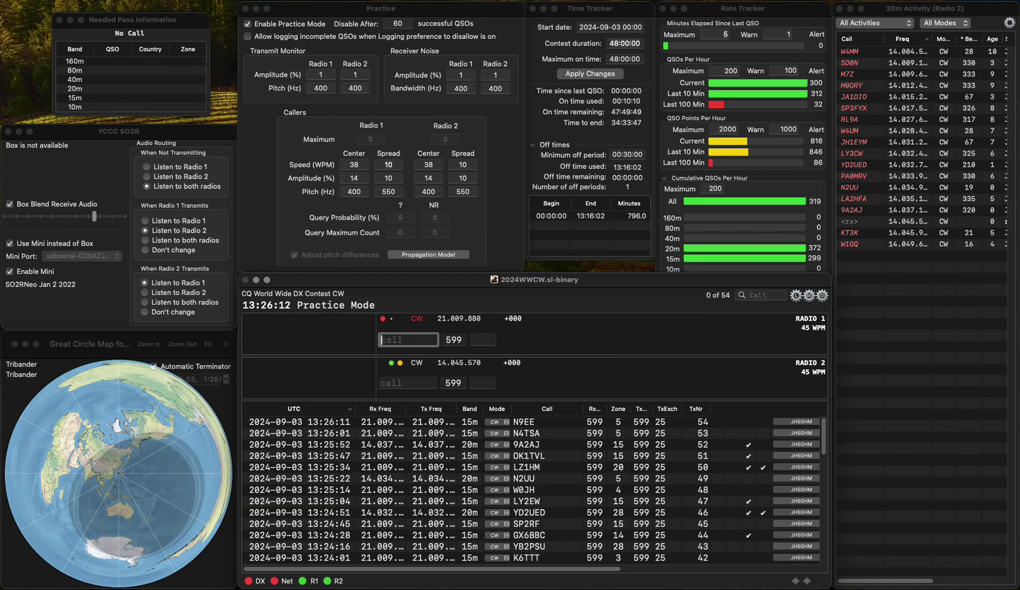
click(408, 383)
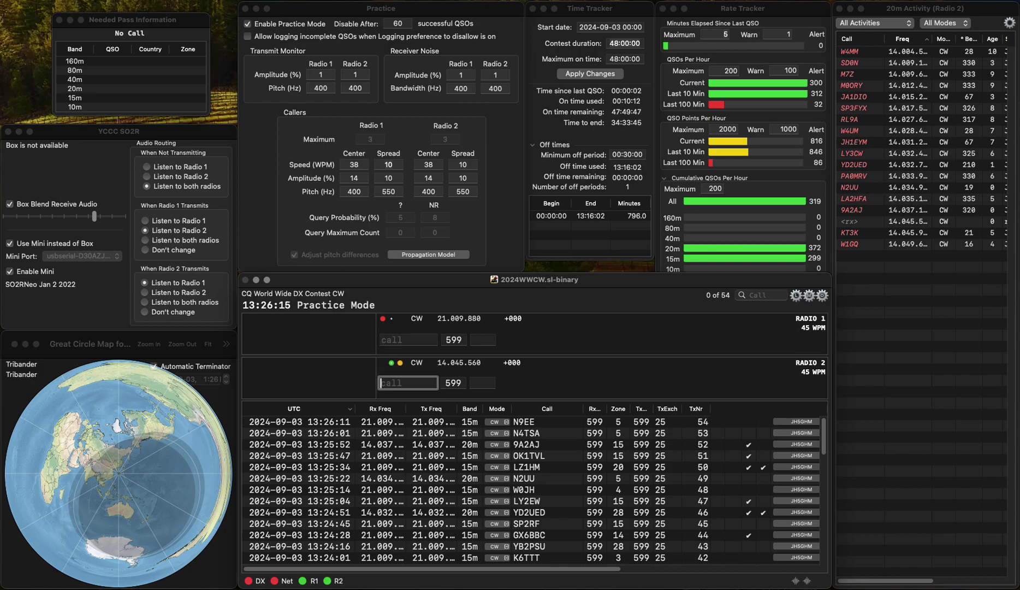
text(HA2EOD)
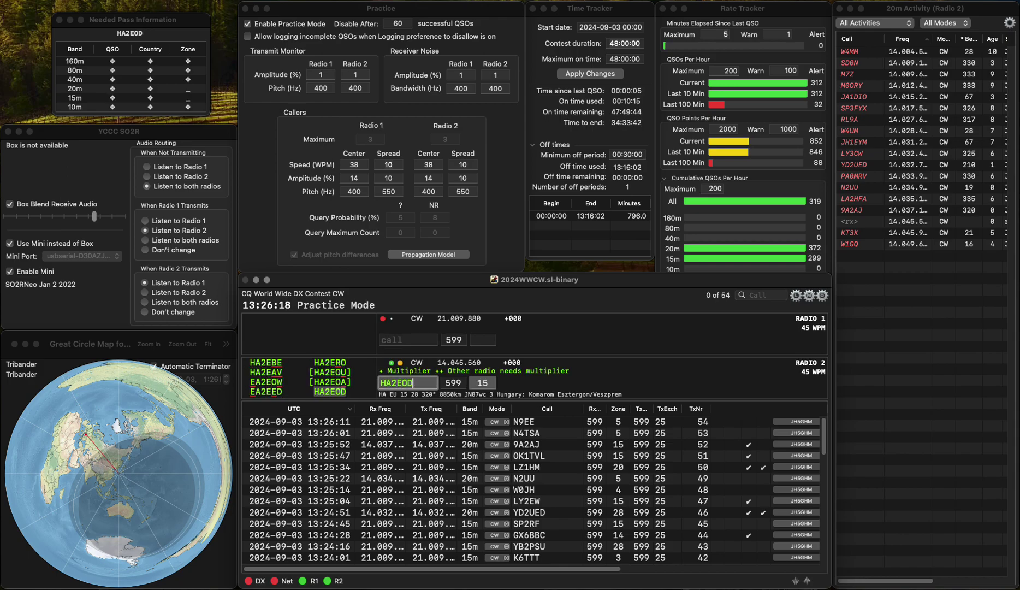
key(Return)
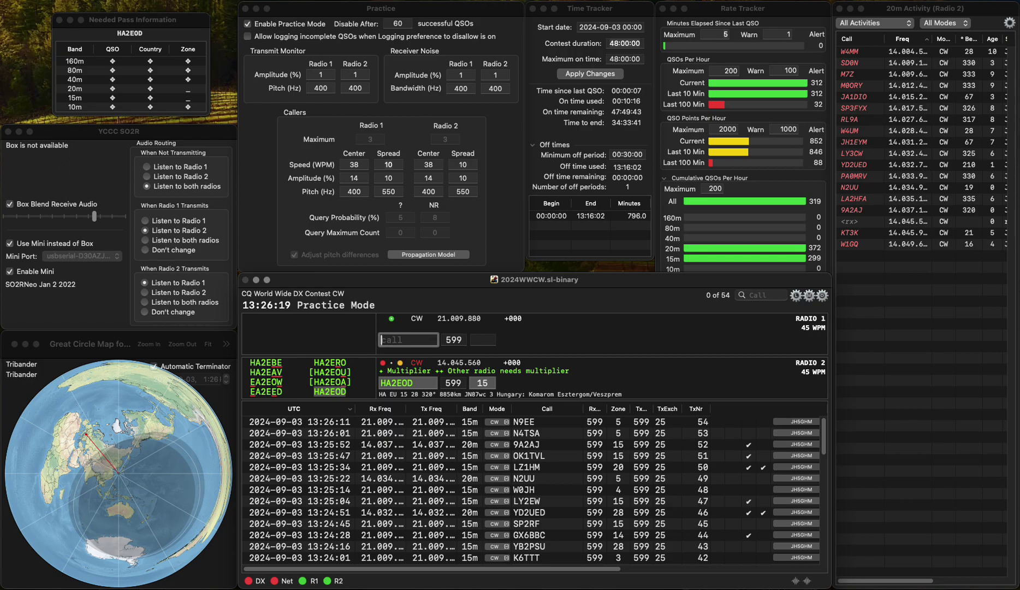
- Enter M0DDI on Radio 1, send the exchange, and log HA2EOD with zone 15 and M0DDI with zone 14
text(M0DD)
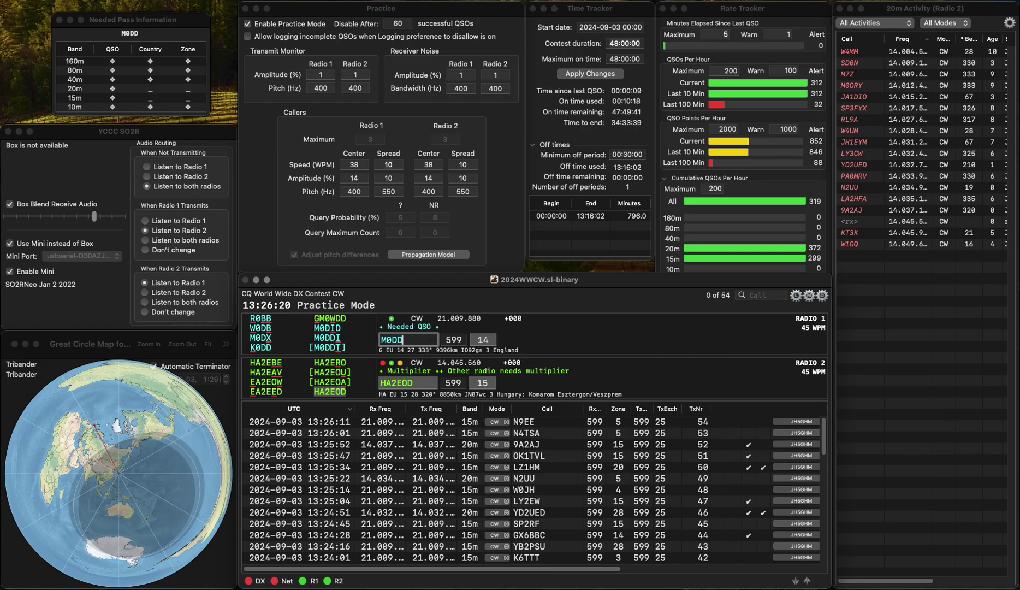
text(I)
key(Return)
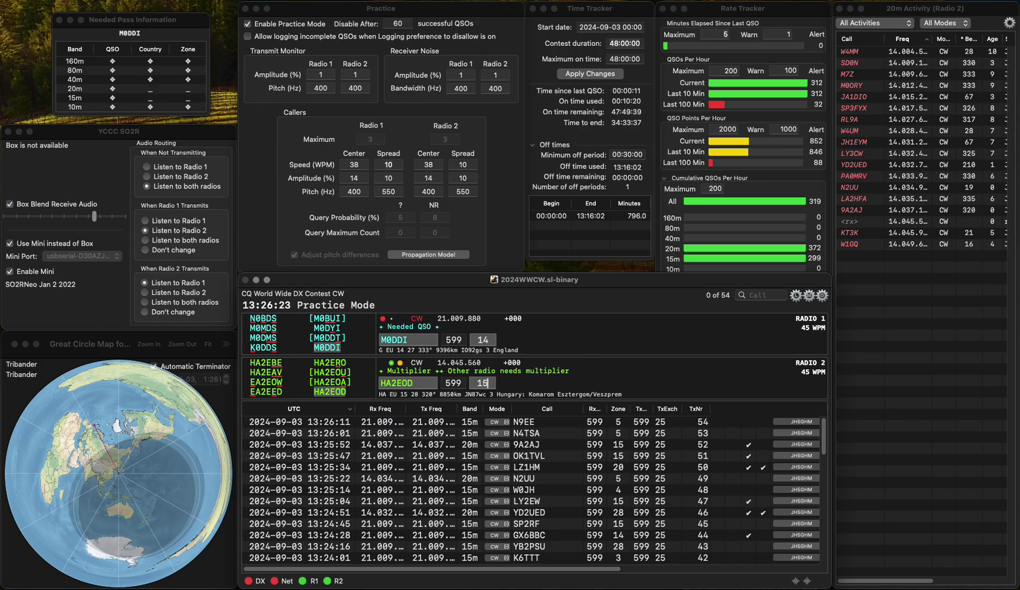
key(Return)
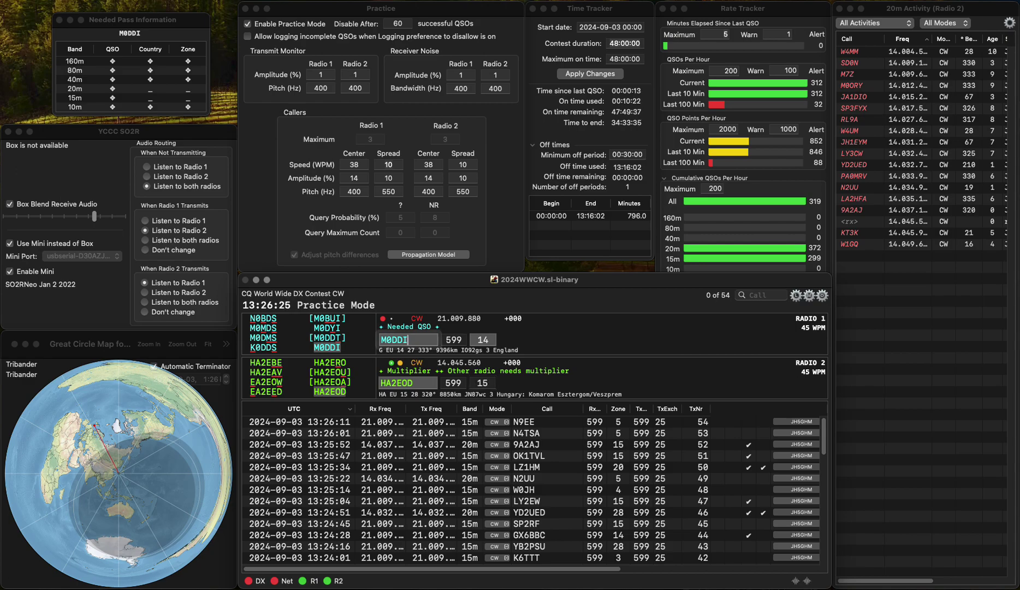
key(Return)
key(Return)
- Work N3USB on Radio 1, sending the exchange and logging the contact with zone 5
key(Down)
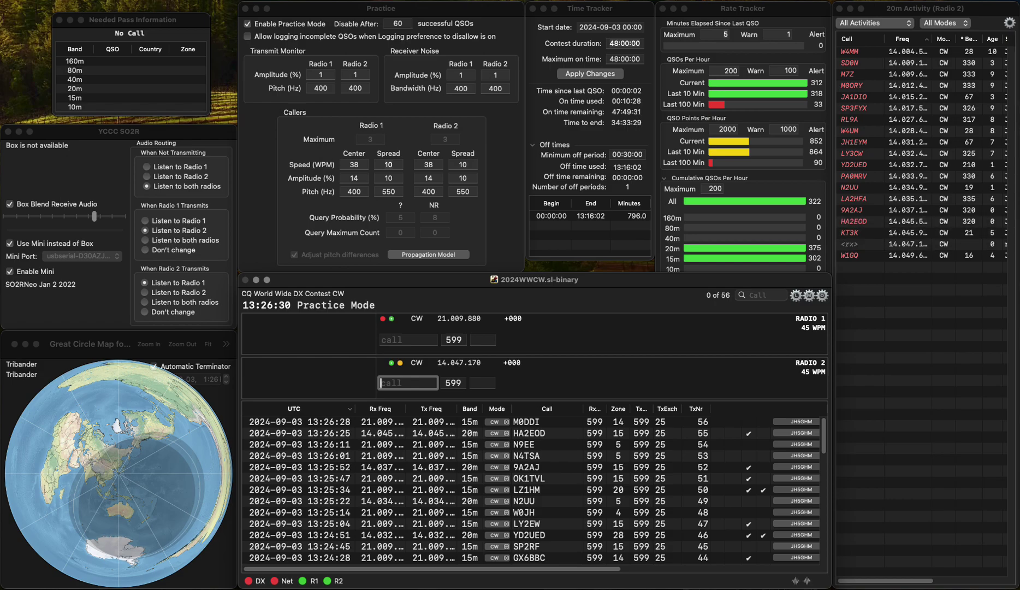
text(N3USB)
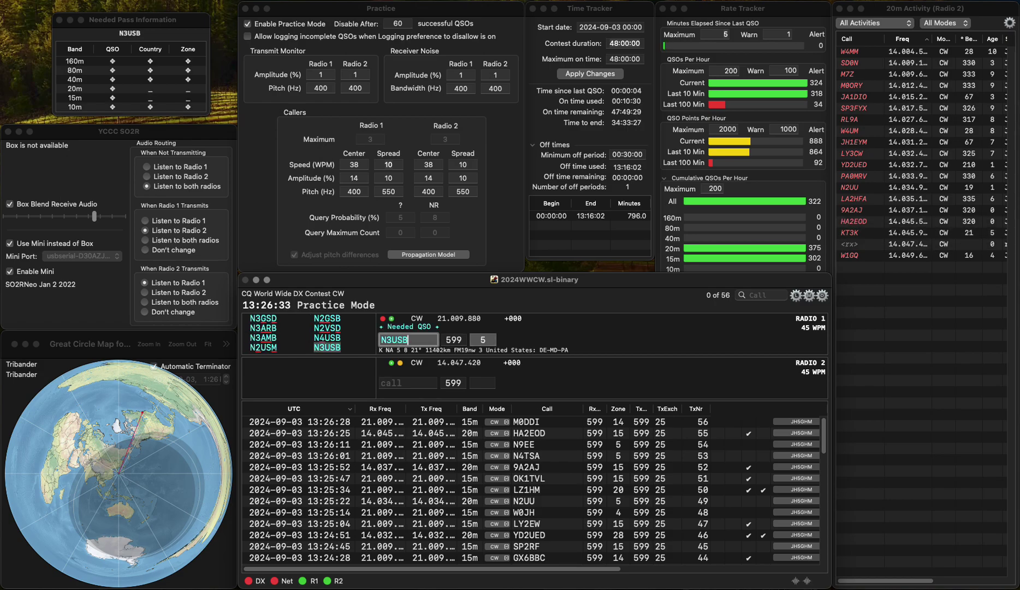
key(Return)
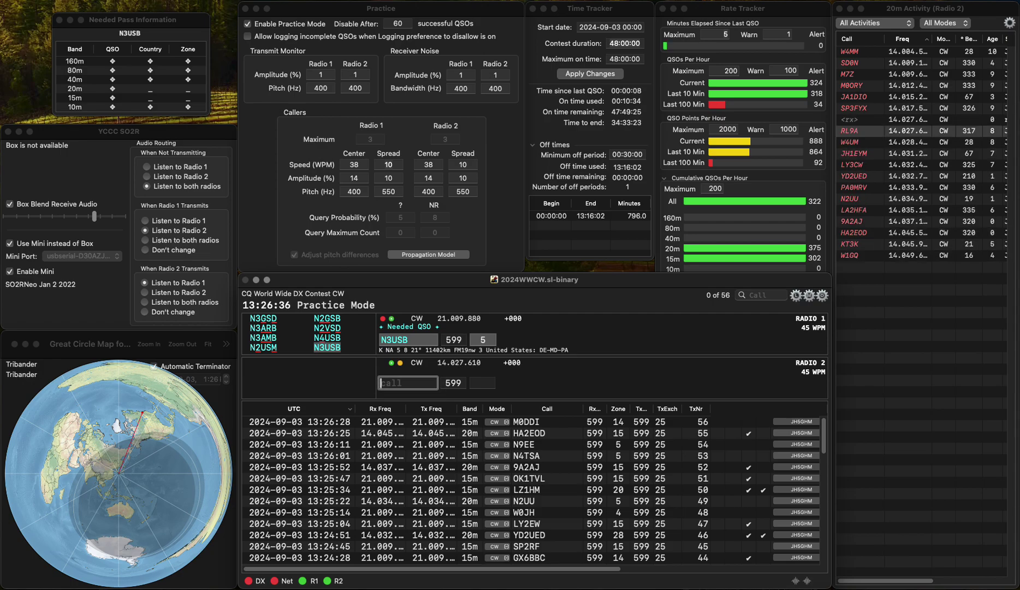
key(grave)
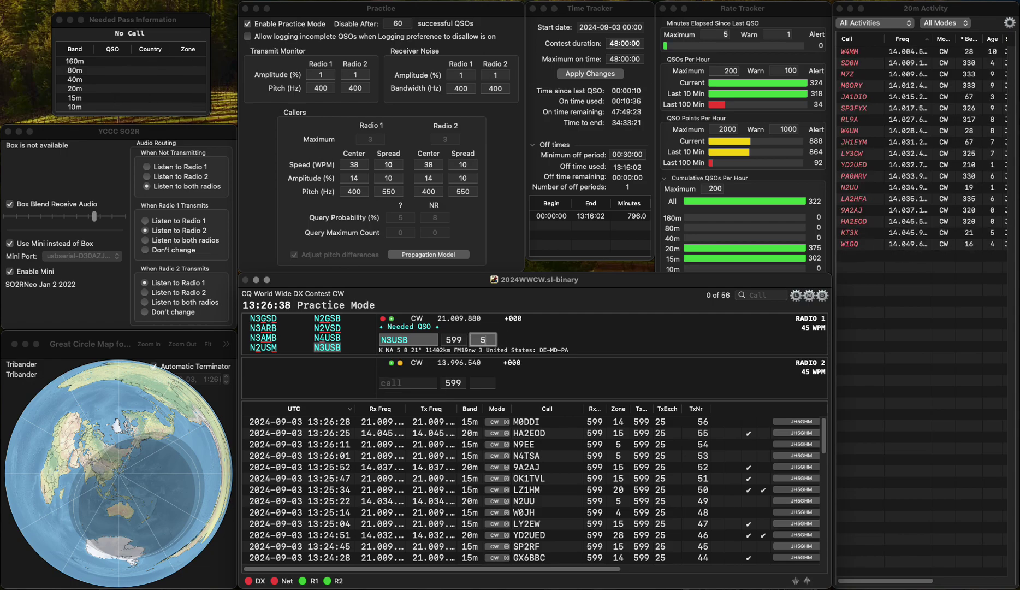
key(Return)
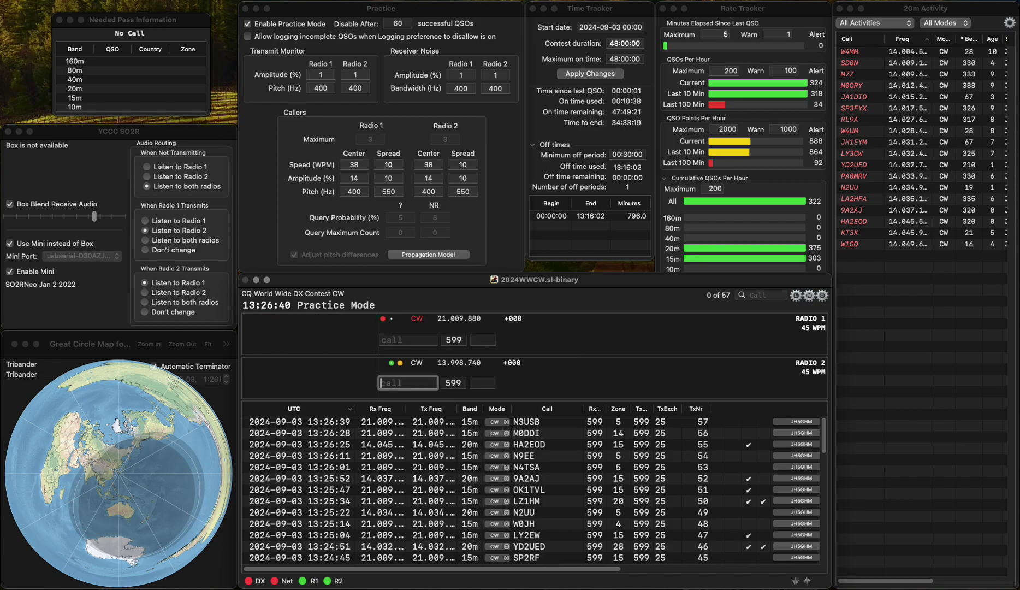
- Enter DK5DC as the caller on Radio 1 and send the exchange
key(grave)
text(K5DC)
key(Home)
text(D)
key(Return)
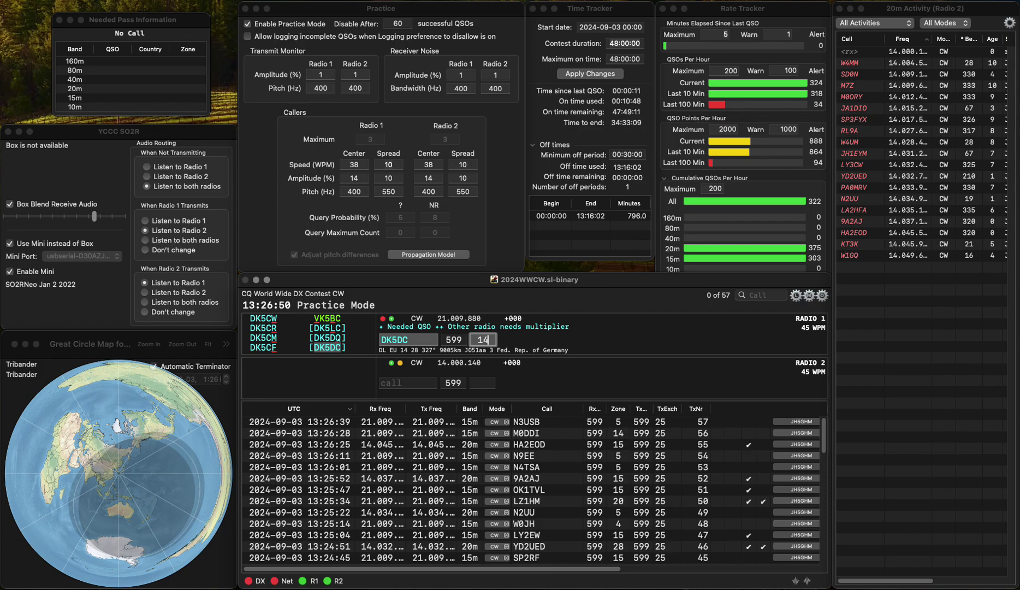
key(Tab)
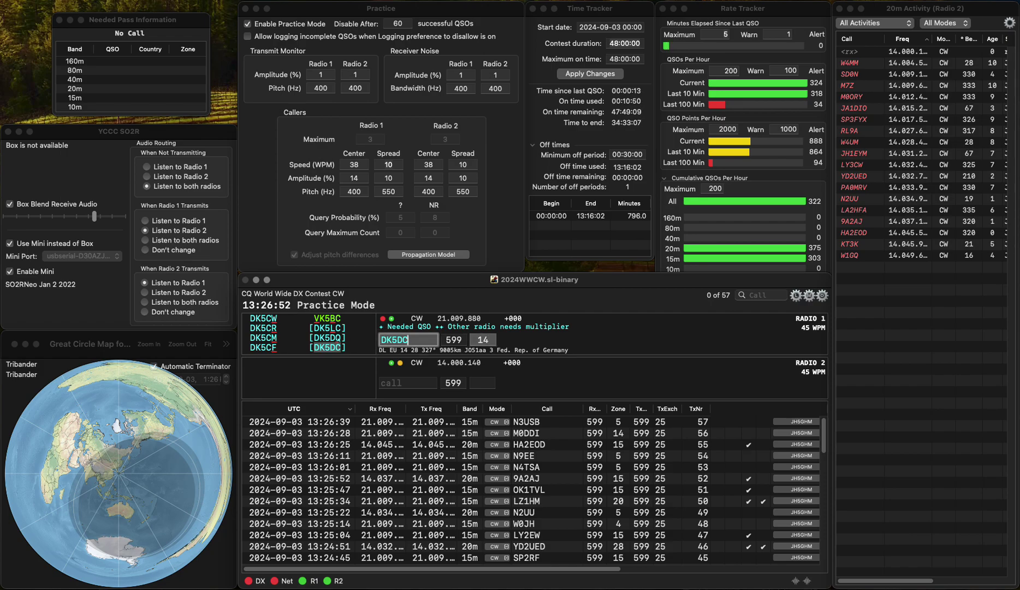
key(Left)
key(BackSpace)
text(B)
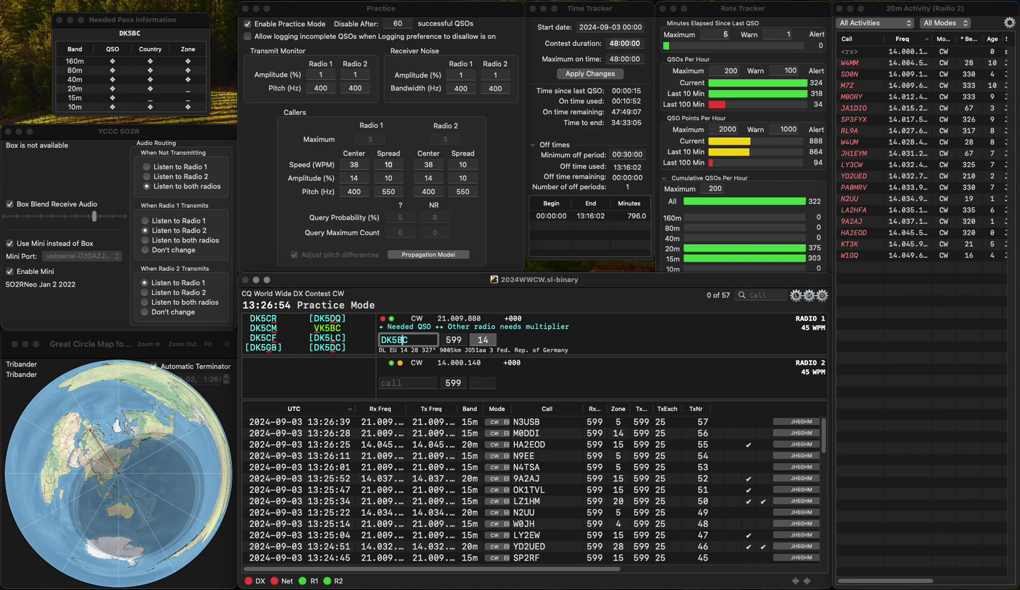
key(BackSpace)
text(D)
key(Left)
key(Left)
key(Left)
key(BackSpace)
text(V)
key(Return)
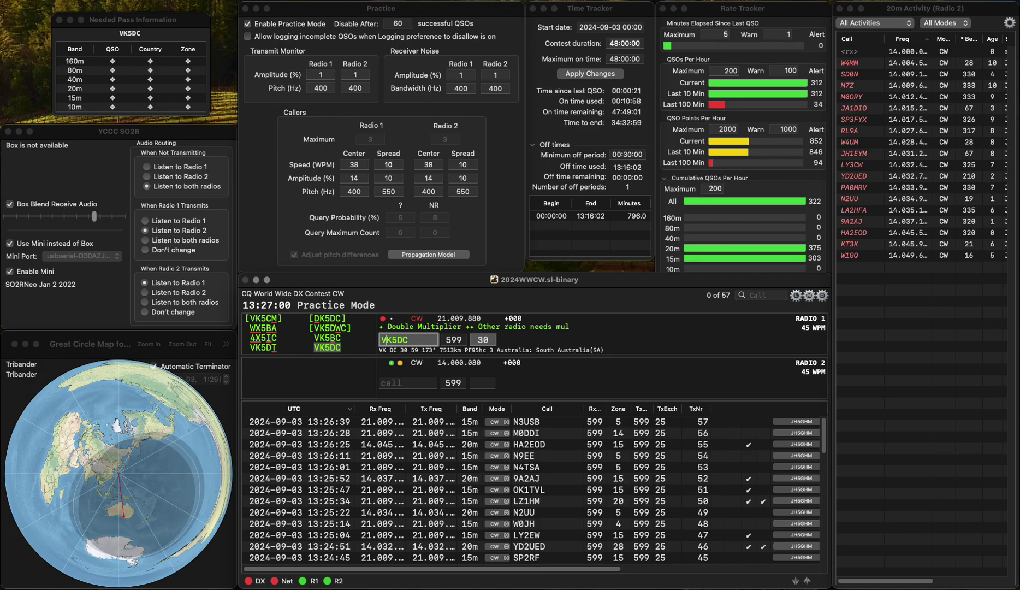
key(backslash)
text(om8vA)
key(Return)
key(space)
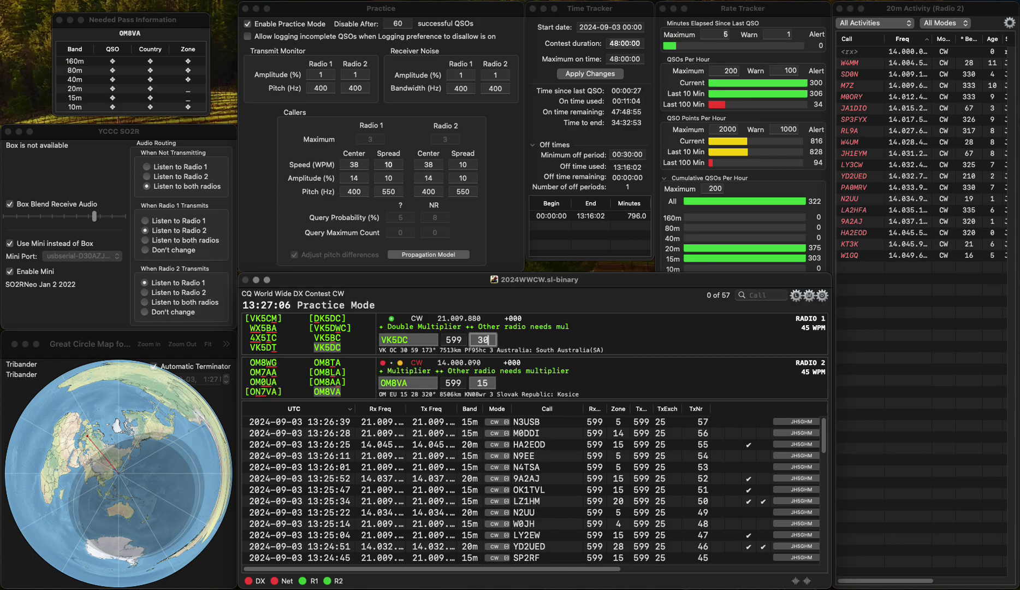
key(Return)
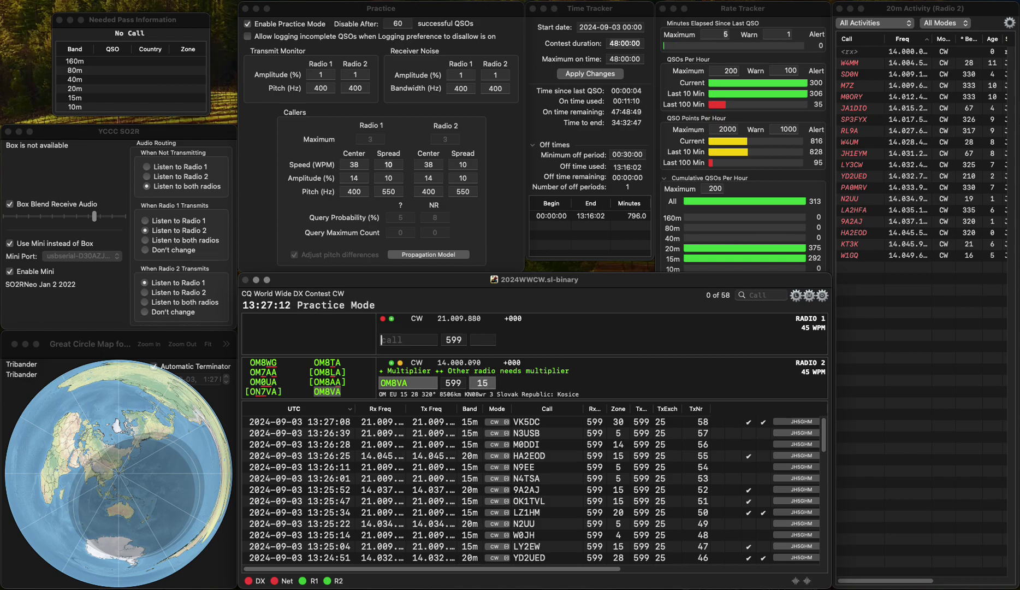
key(Return)
- Enter KE5C on Radio 1 and OH8EJW on Radio 2, sending each the exchange
text(KE5C)
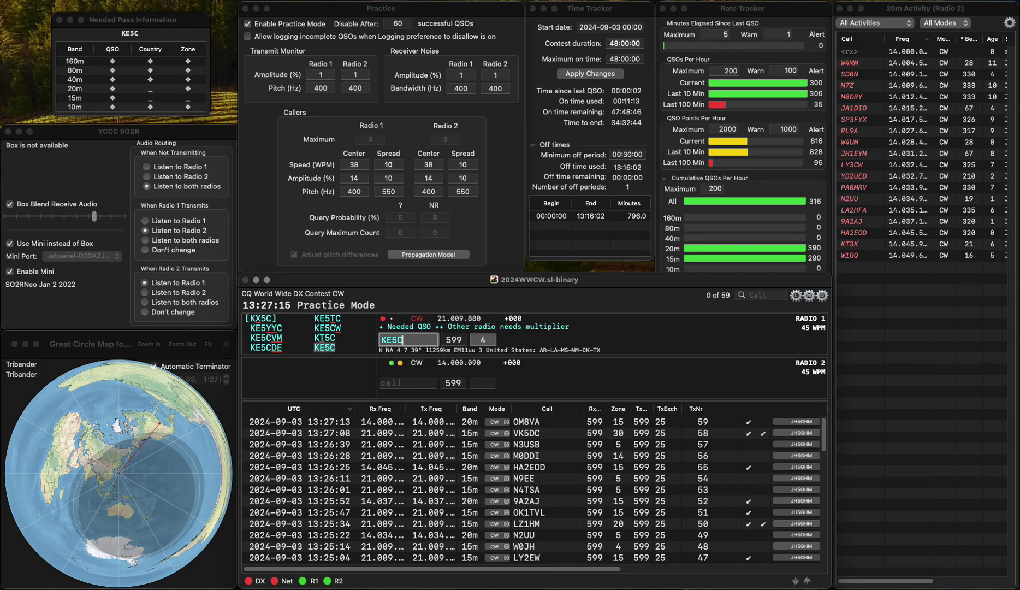
key(Return)
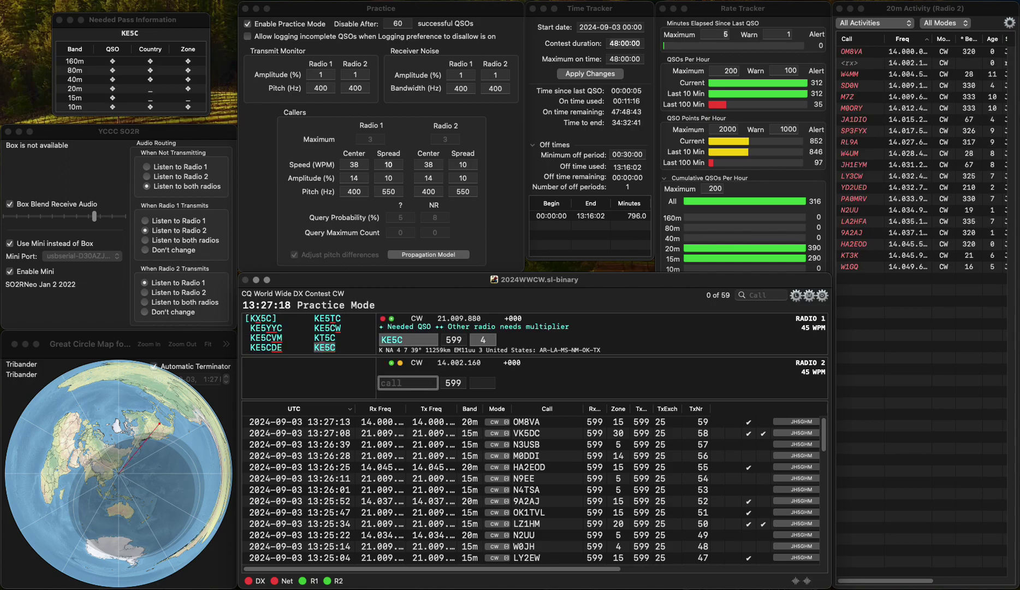
text(OH8EJW)
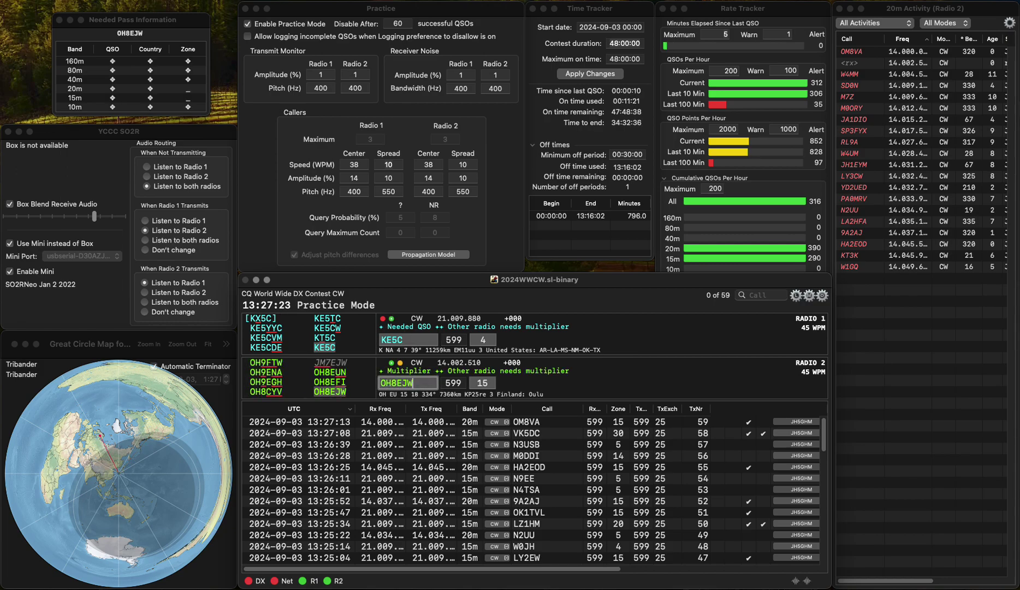
key(Return)
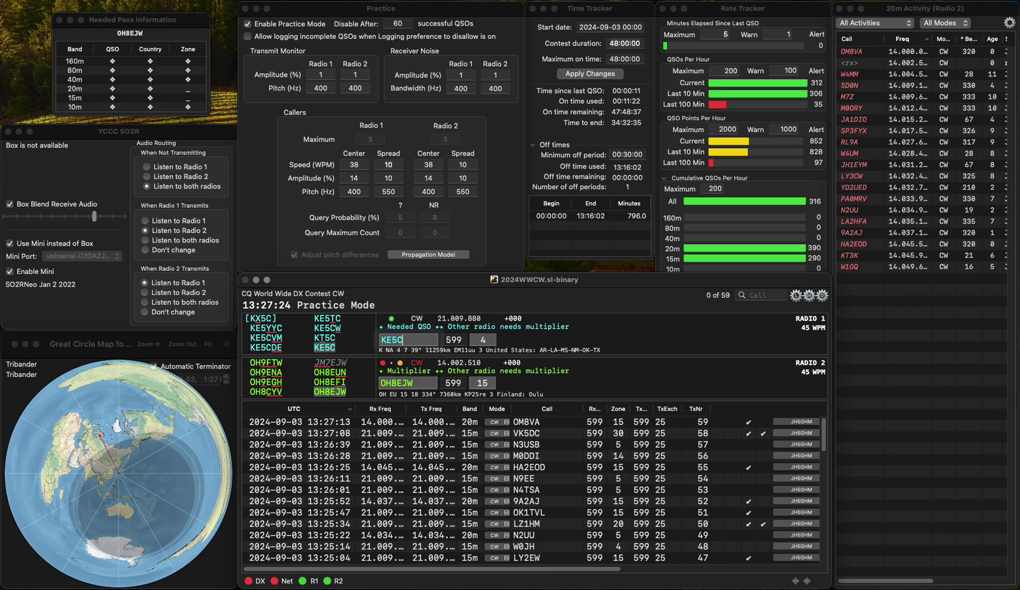
key(space)
text(4)
key(Return)
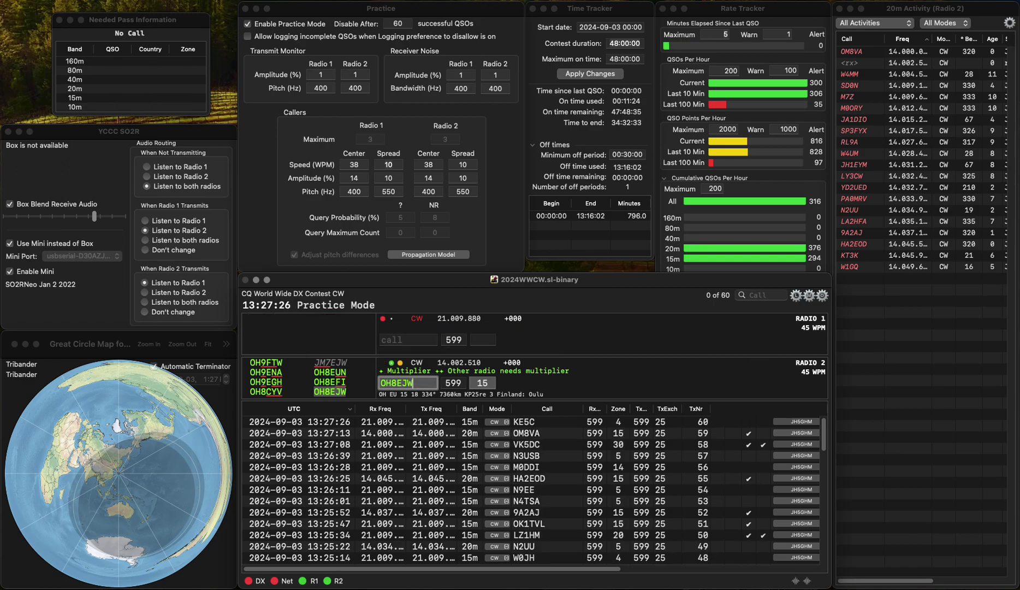
key(Tab)
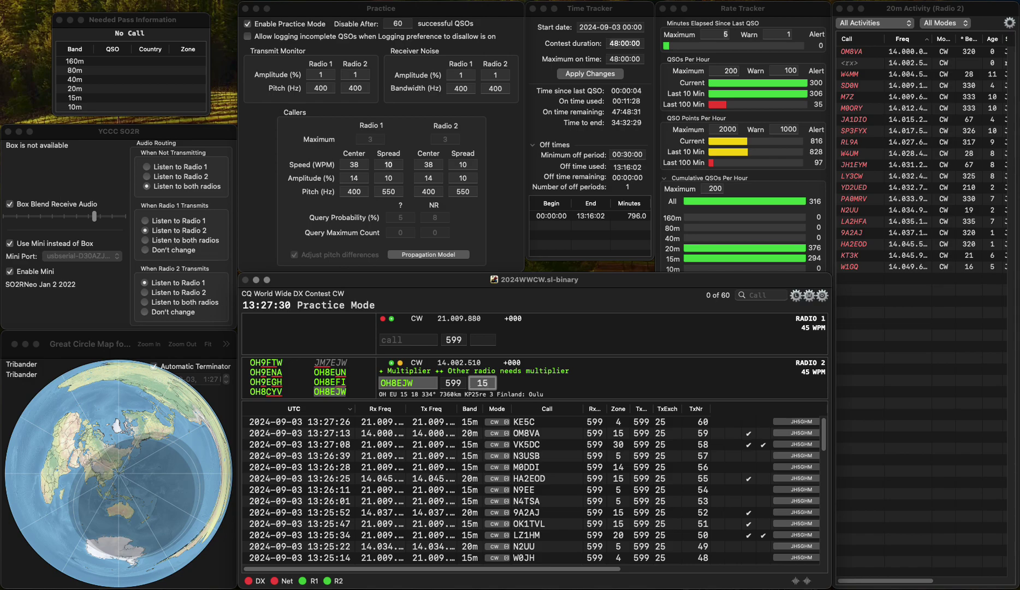
key(Return)
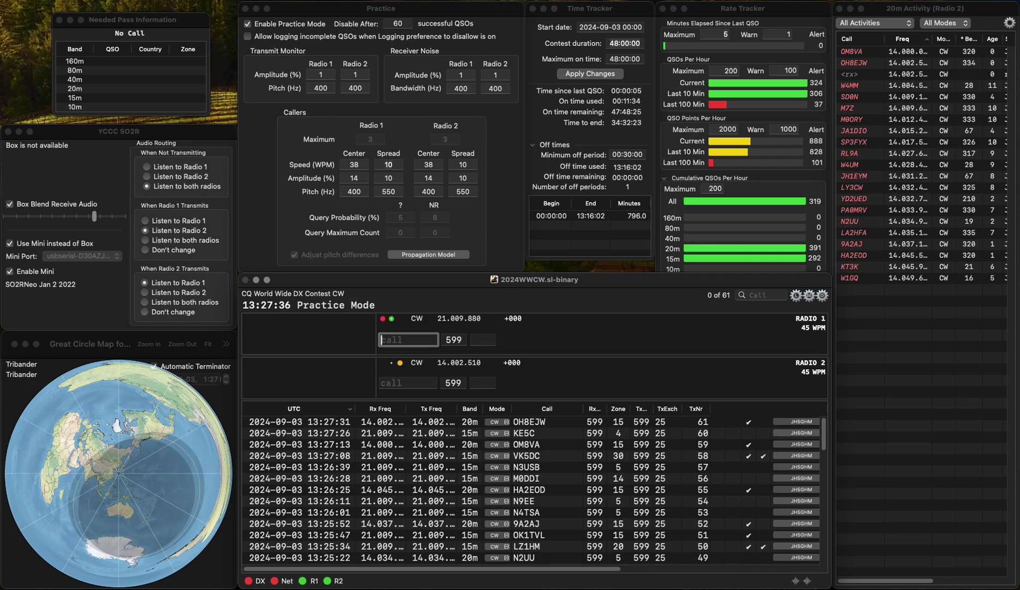
text(9OD)
key(Return)
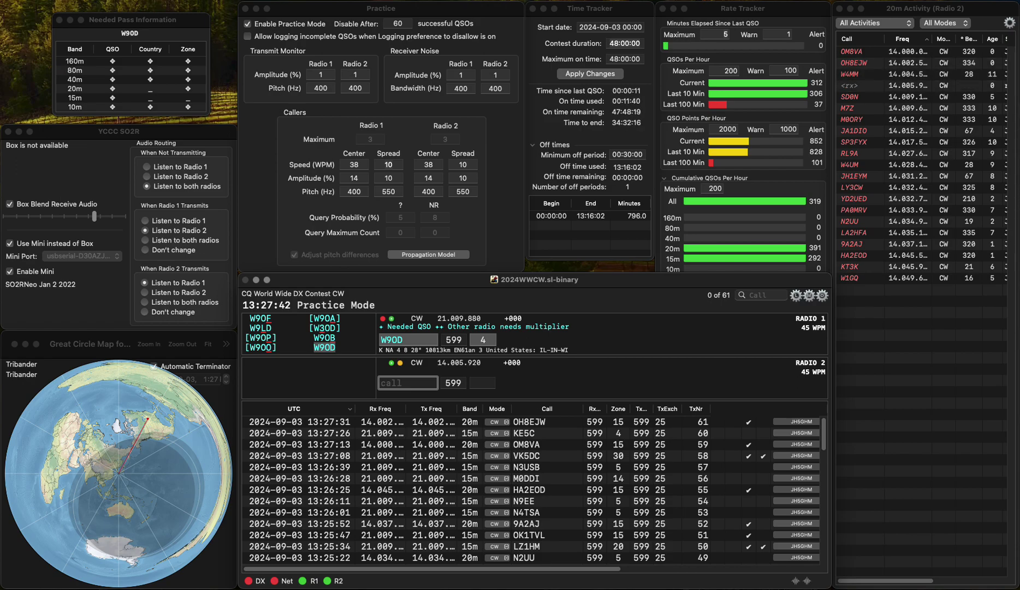
key(Return)
key(grave)
key(Return)
key(Return)
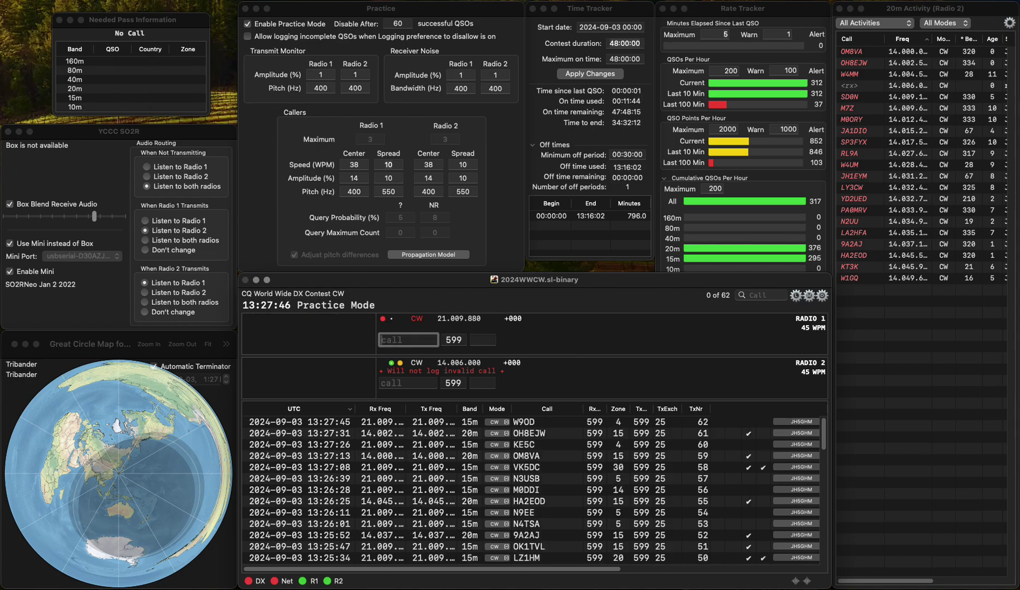